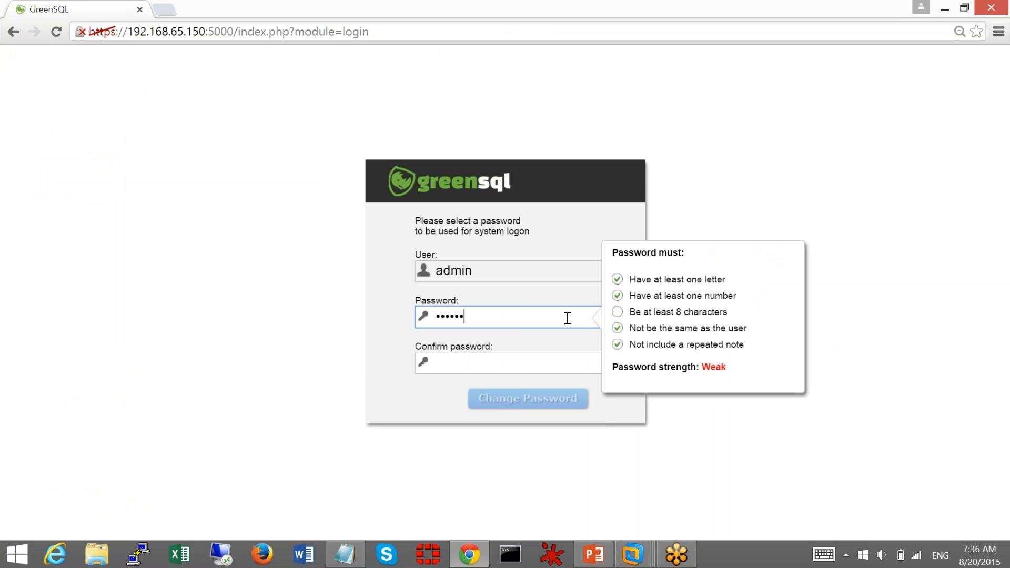
Enter the confirmation password for the admin account and apply the new system logon password.
{"action": "key", "text": "Tab"}
{"action": "type", "text": "********"}
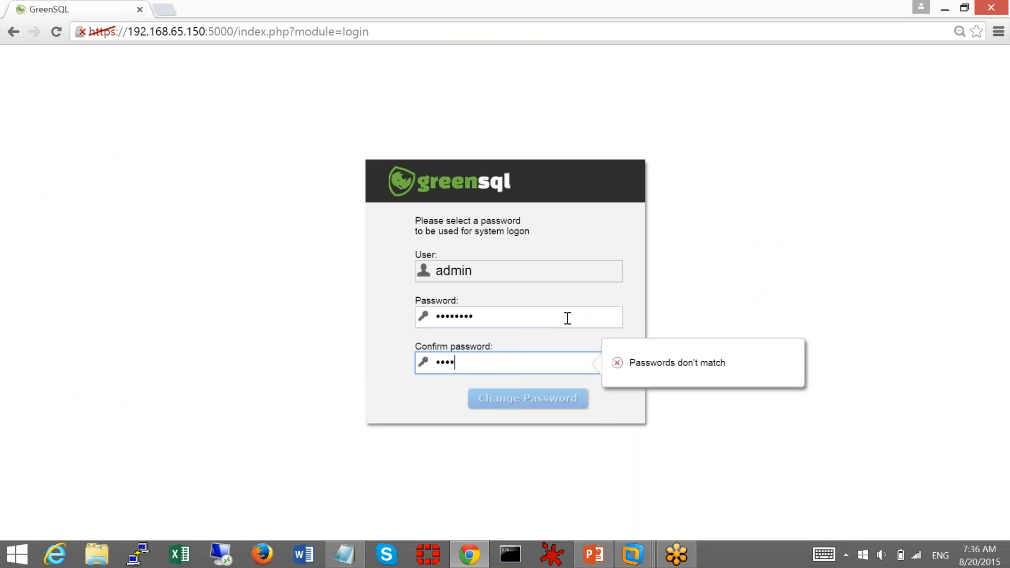
{"action": "left_click", "coordinate": [526, 403]}
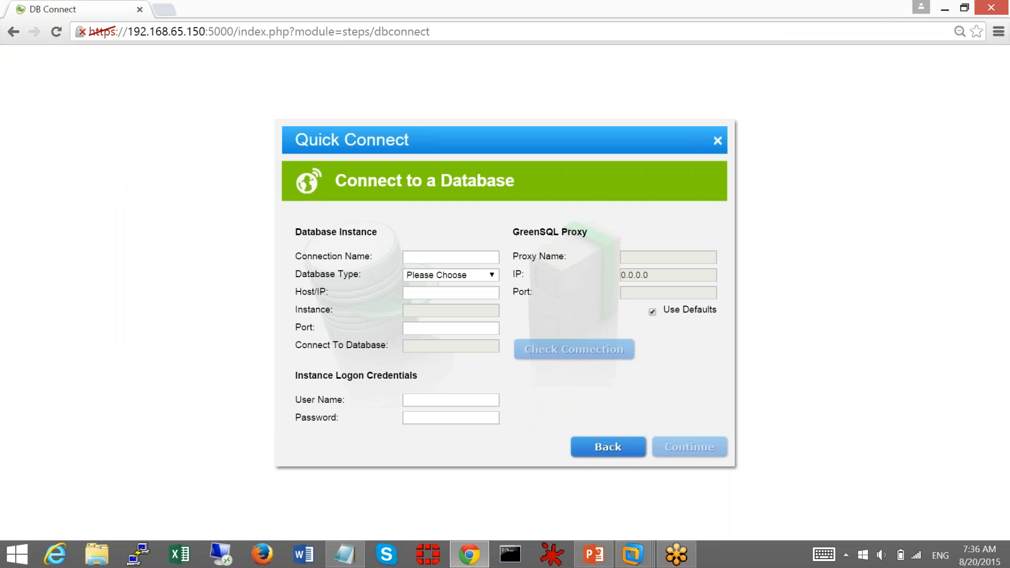
Name the database connection sql-AD01, choose MS-SQL as its type, and set the host to qadc.qadomain.msft.
{"action": "left_click", "coordinate": [436, 258]}
{"action": "type", "text": "sql-AD01"}
{"action": "left_click", "coordinate": [440, 292]}
{"action": "left_click", "coordinate": [450, 276]}
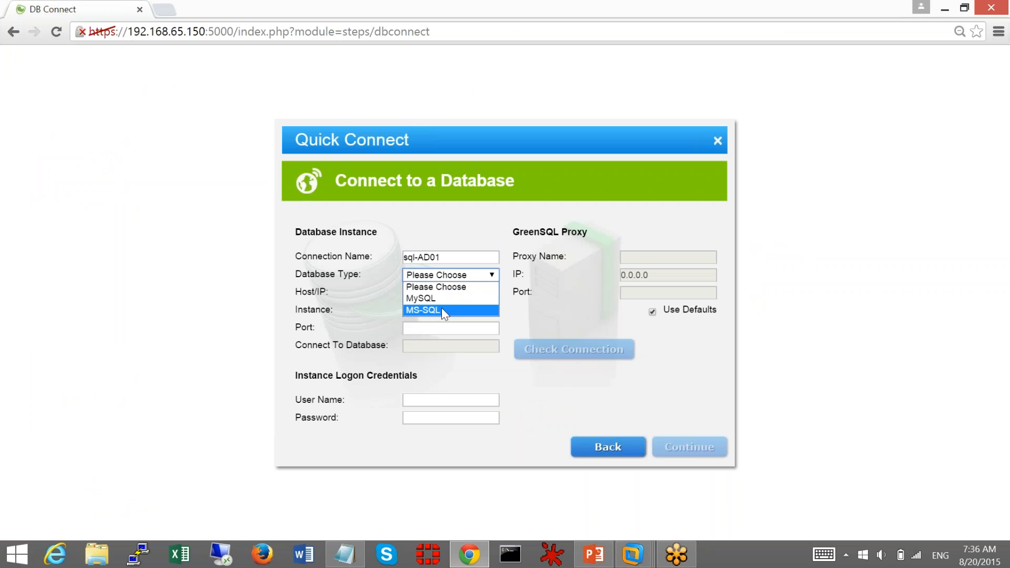
{"action": "left_click", "coordinate": [441, 310]}
{"action": "left_click", "coordinate": [437, 293]}
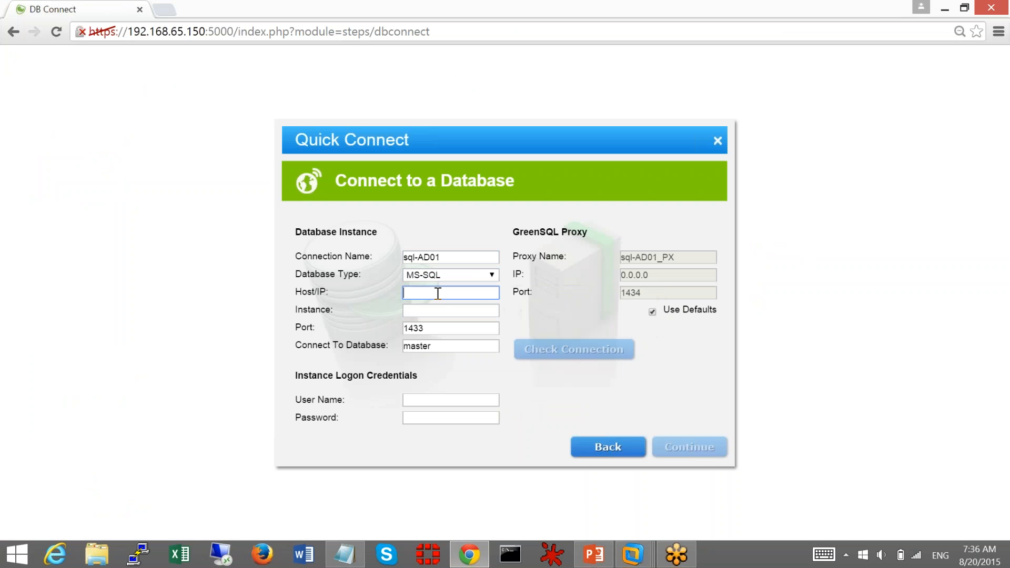
{"action": "type", "text": "qadc.qadomain.msft"}
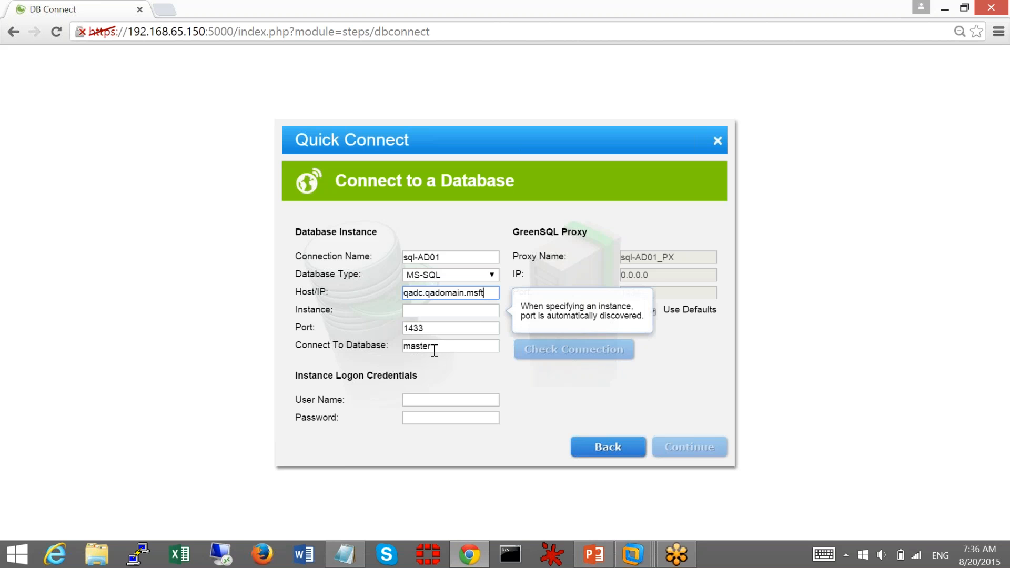
Fill in the instance logon credentials with user name sa and the account password.
{"action": "left_click", "coordinate": [427, 399]}
{"action": "type", "text": "sa"}
{"action": "key", "text": "Tab"}
{"action": "type", "text": "••••••••"}
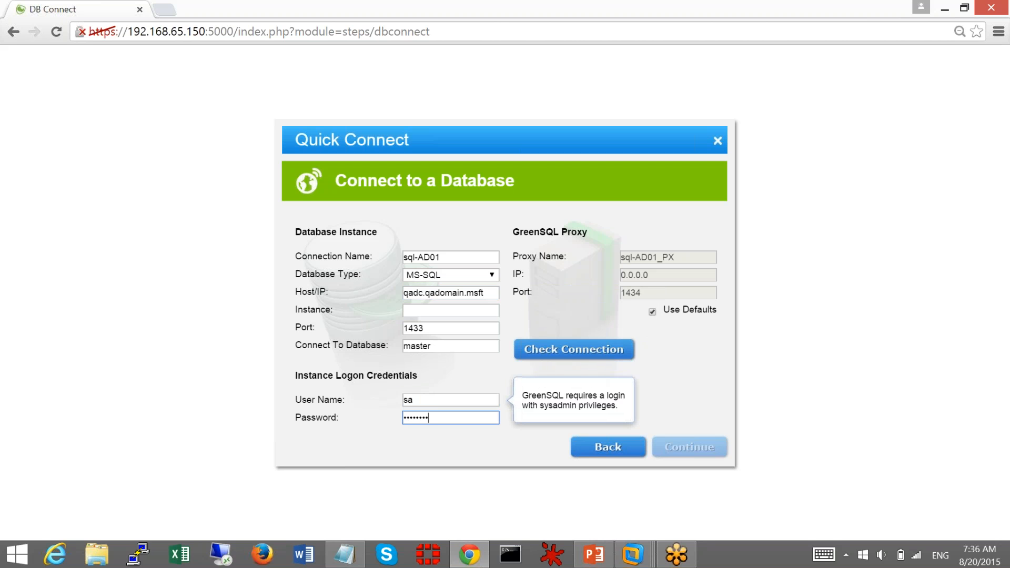
{"action": "key", "text": "Tab"}
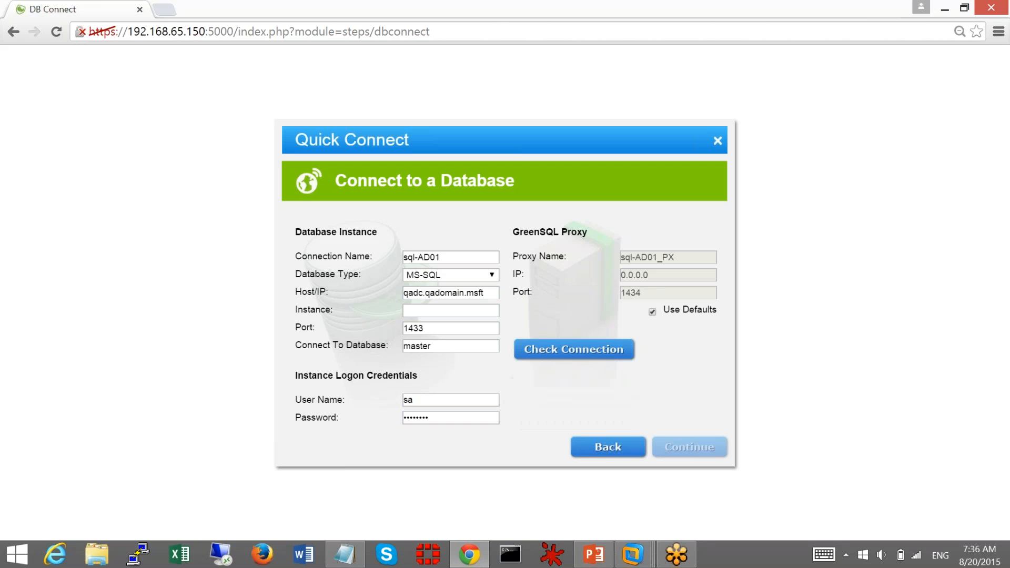
Override the proxy defaults with port 1439, check the connection, and complete the Quick Connect setup.
{"action": "left_click", "coordinate": [652, 312]}
{"action": "left_click", "coordinate": [684, 293]}
{"action": "key", "text": "BackSpace"}
{"action": "type", "text": "9"}
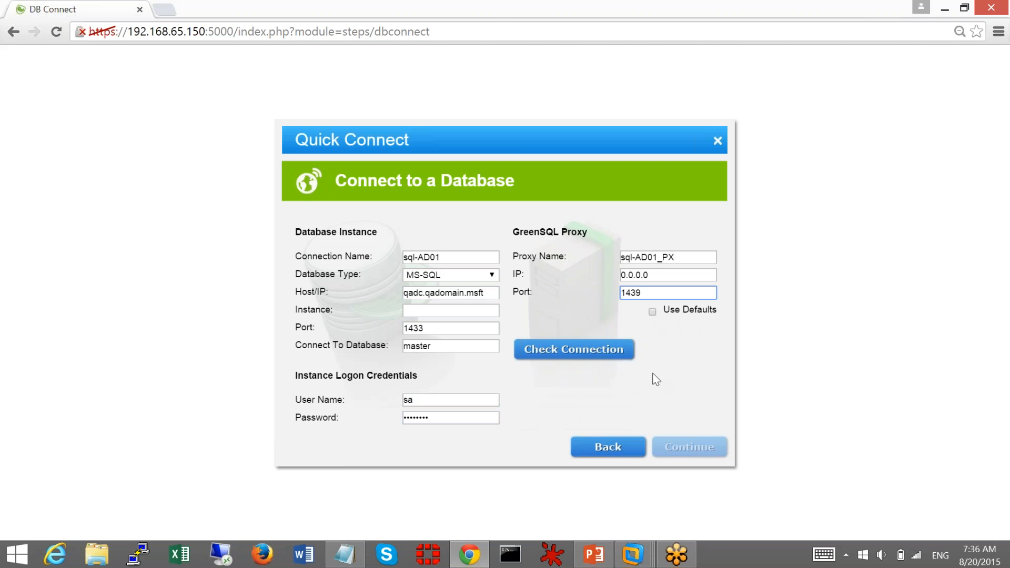
{"action": "left_click", "coordinate": [568, 351]}
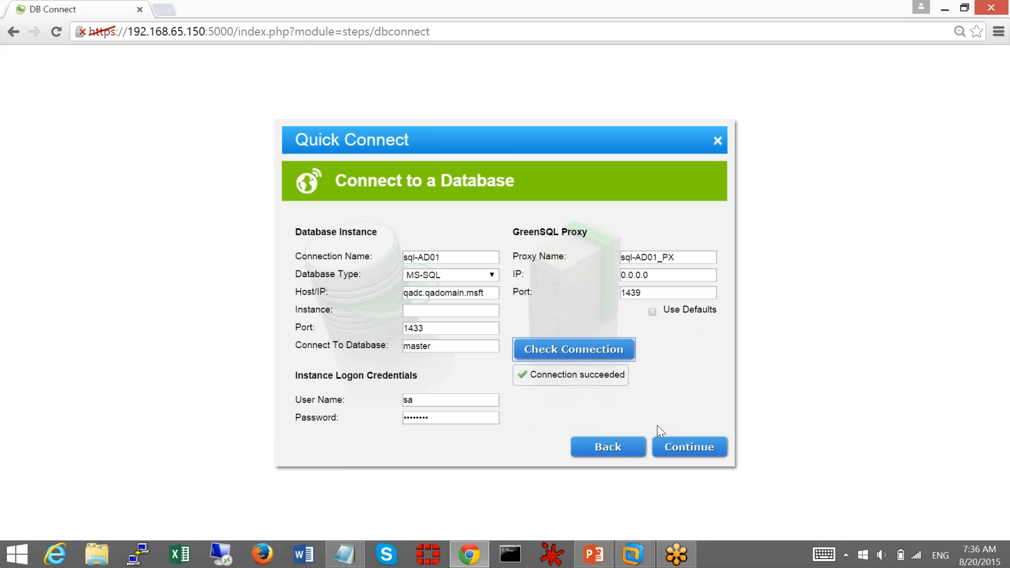
{"action": "left_click", "coordinate": [688, 446]}
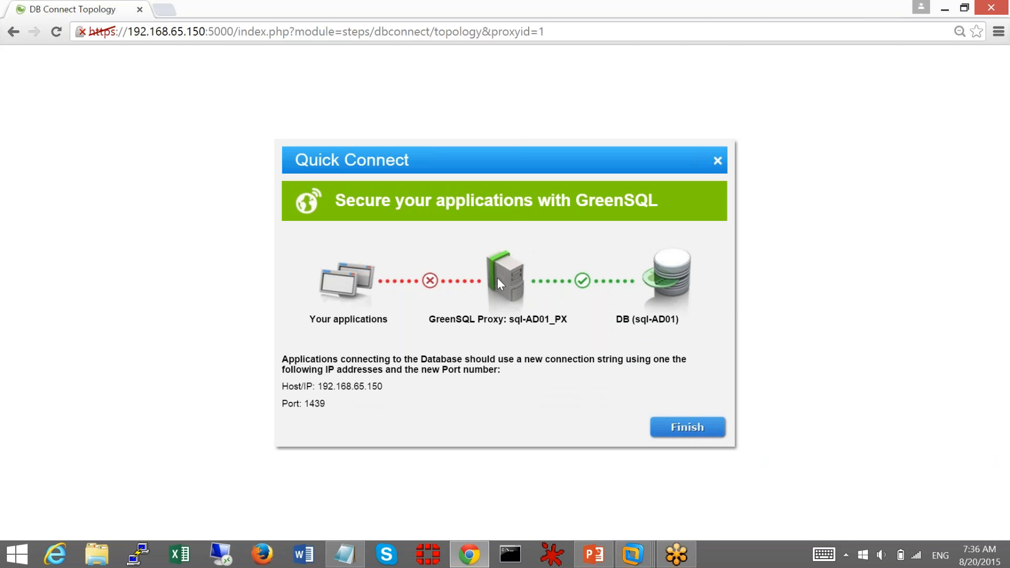
{"action": "left_click", "coordinate": [685, 430]}
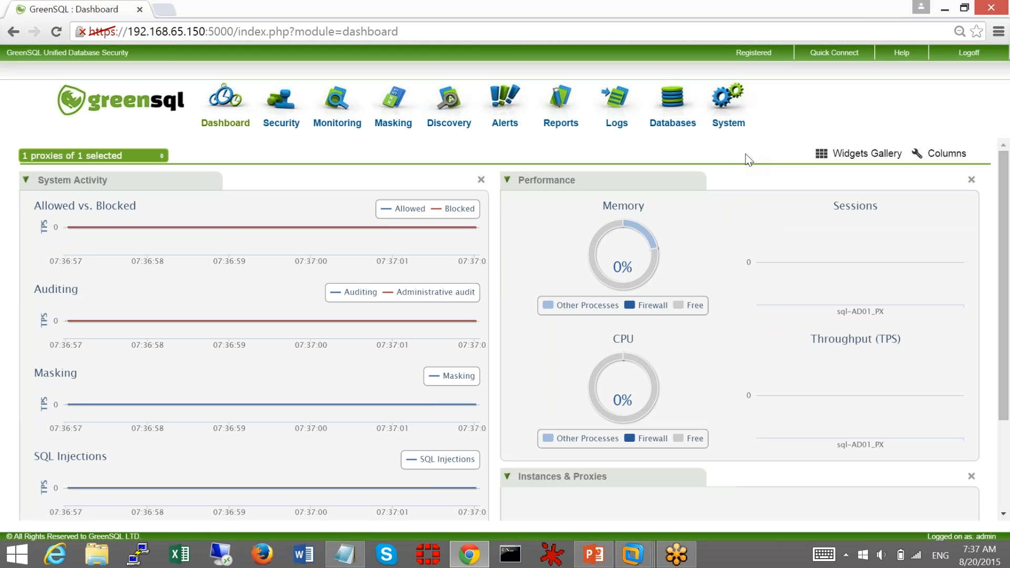
Enable Active Directory in the system's LDAP server settings with the address qadc.qadomain.msft.
{"action": "left_click", "coordinate": [731, 126]}
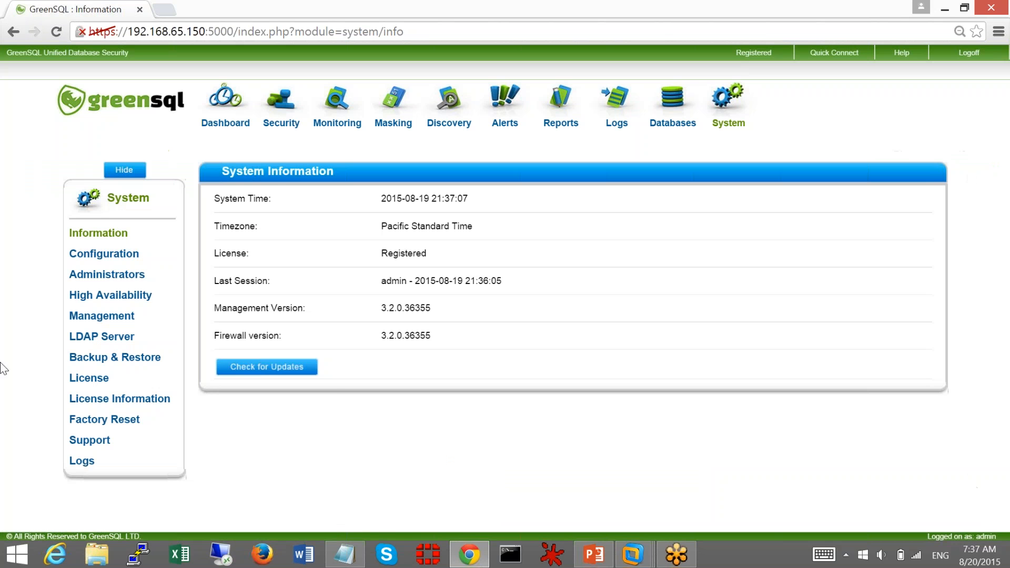
{"action": "left_click", "coordinate": [113, 340]}
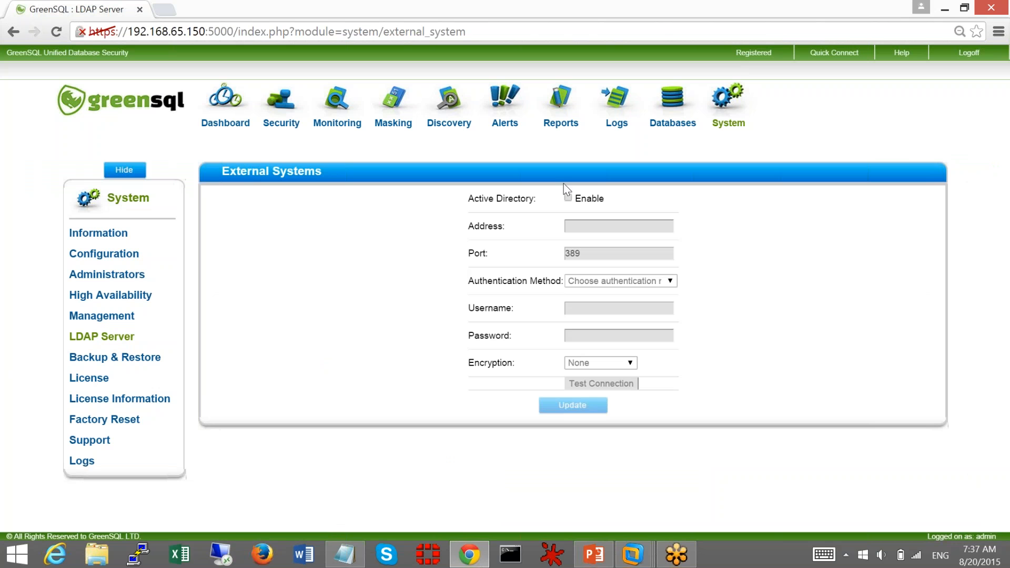
{"action": "left_click", "coordinate": [568, 198]}
{"action": "left_click", "coordinate": [579, 226]}
{"action": "type", "text": "qadc.qadomain.msft"}
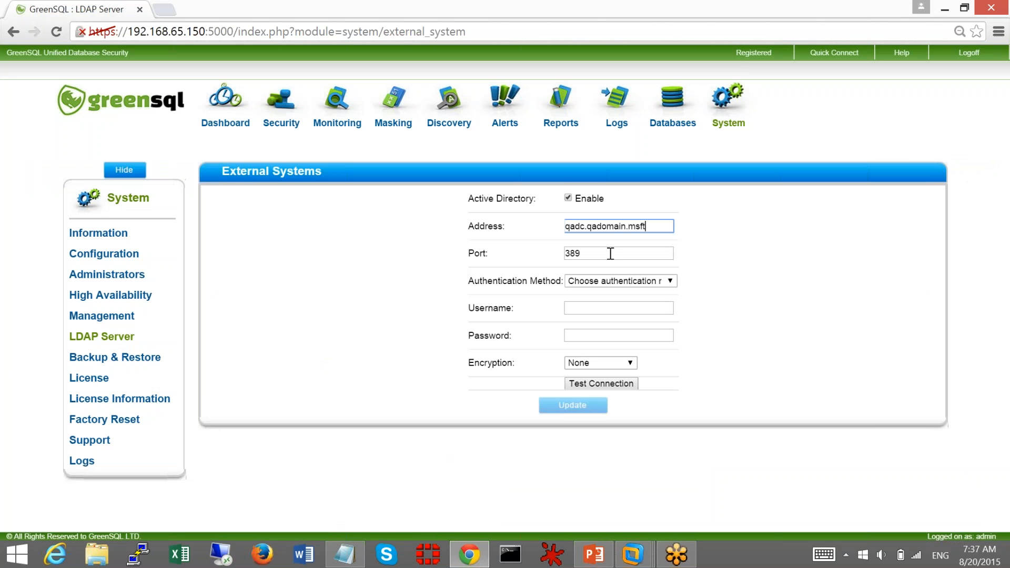
Set the LDAP authentication method to Anonymous, test the connection, and save the configuration.
{"action": "left_click", "coordinate": [612, 287]}
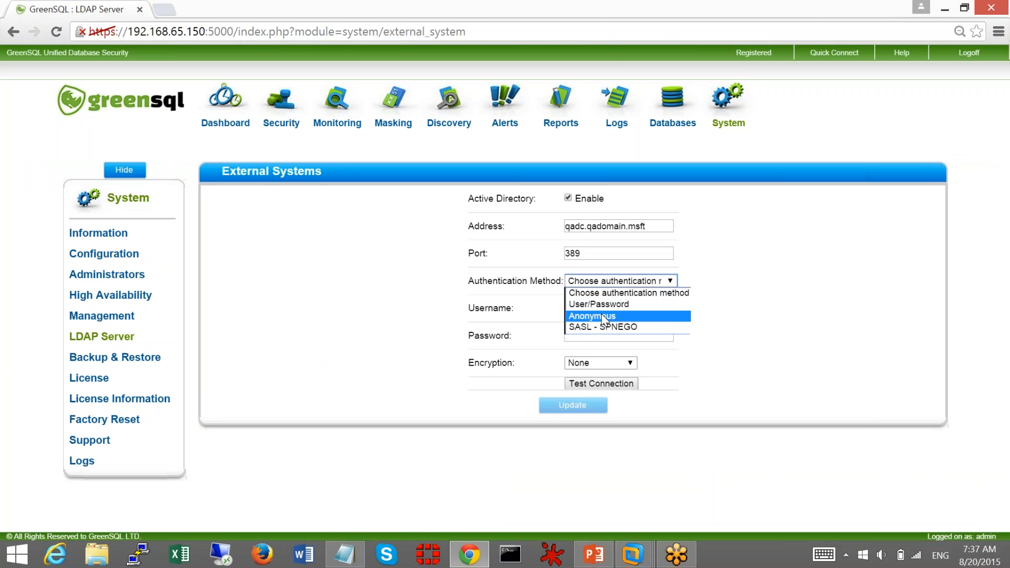
{"action": "left_click", "coordinate": [603, 314]}
{"action": "left_click", "coordinate": [623, 383]}
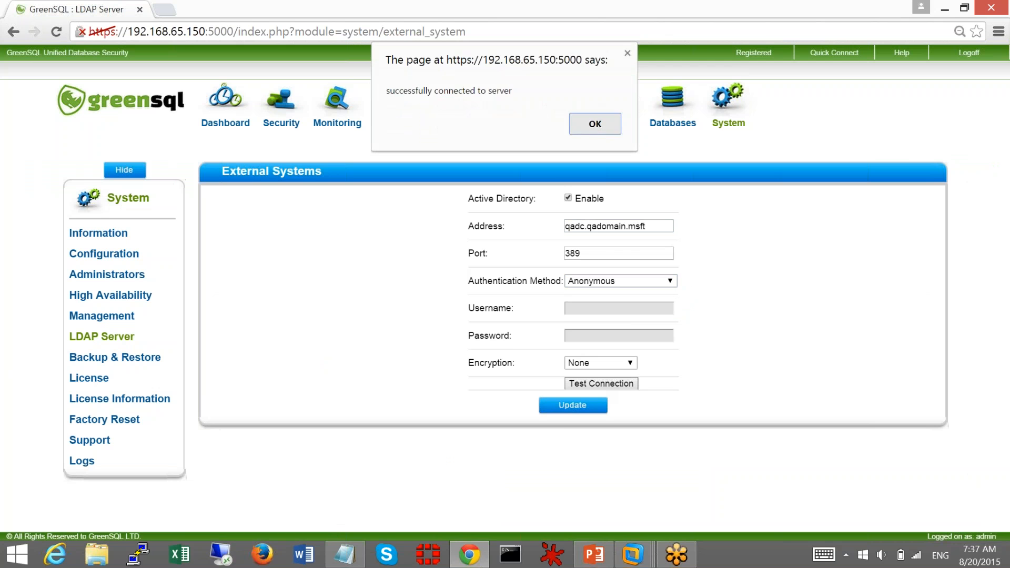
{"action": "left_click", "coordinate": [596, 126]}
{"action": "left_click", "coordinate": [558, 410]}
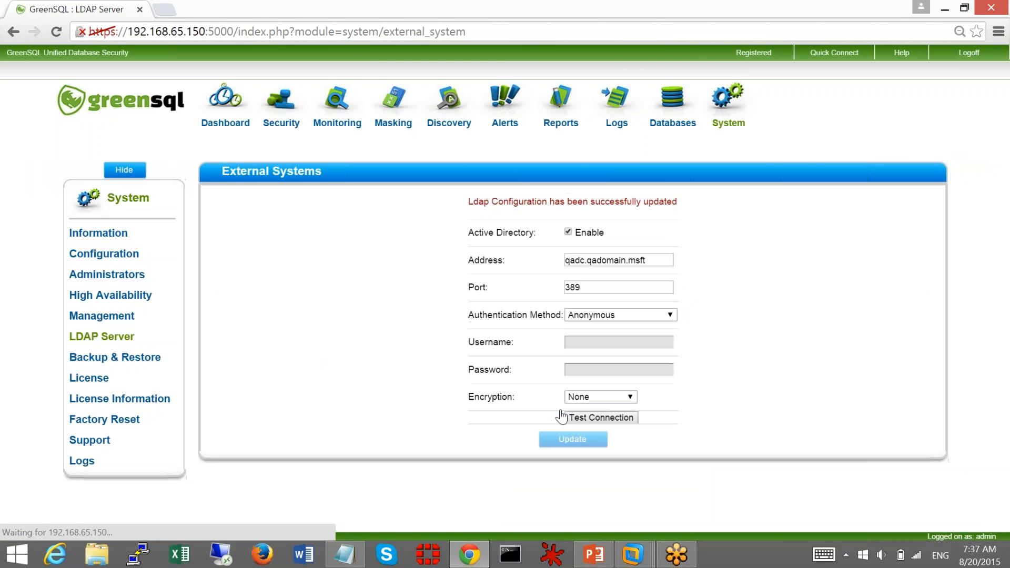
Return to the dashboard, then find and launch SQL Server Management Studio on the computer.
{"action": "left_click", "coordinate": [227, 116]}
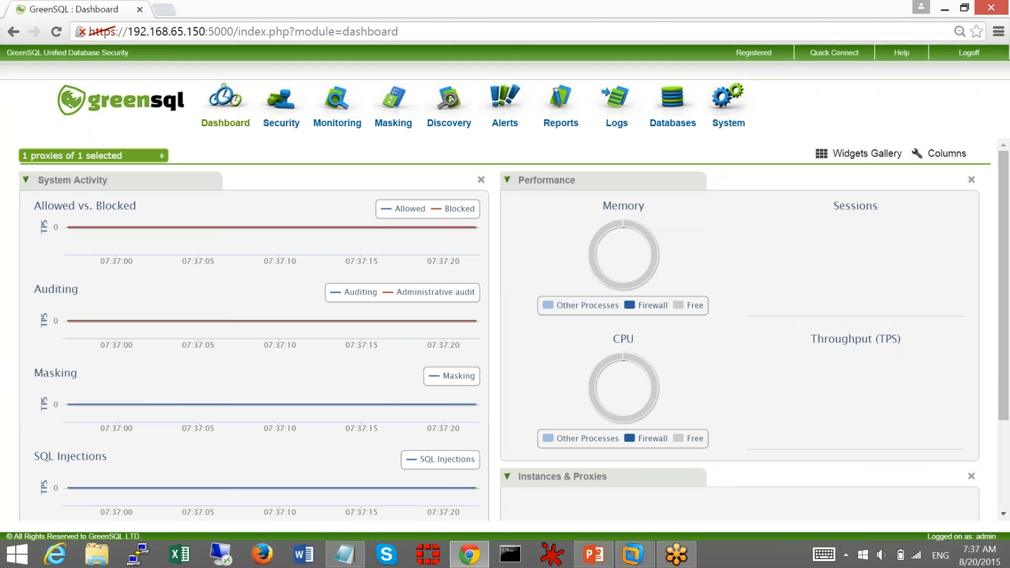
{"action": "mouse_move", "coordinate": [1009, 1]}
{"action": "left_click", "coordinate": [981, 124]}
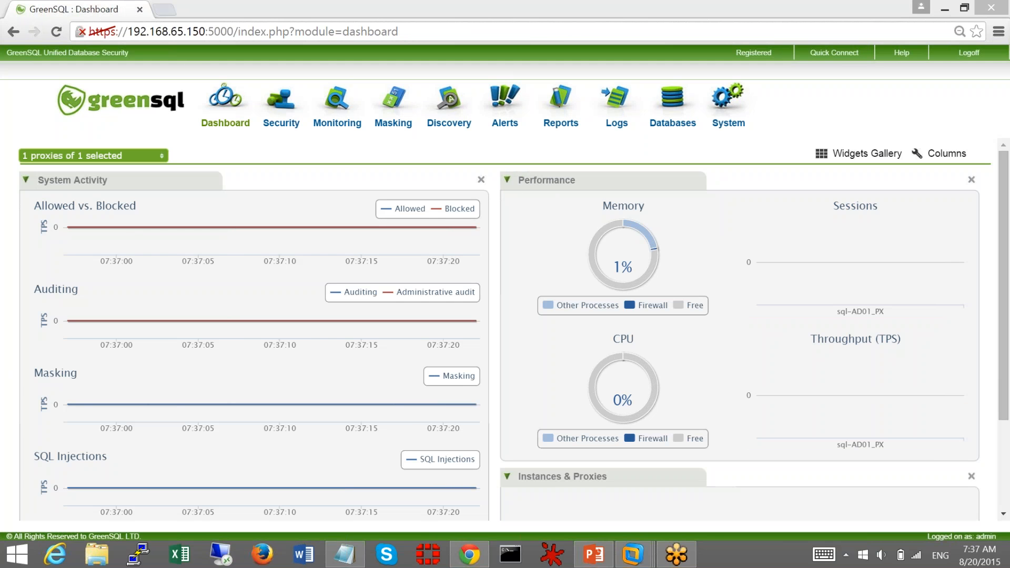
{"action": "type", "text": "sqL Server Management Studio"}
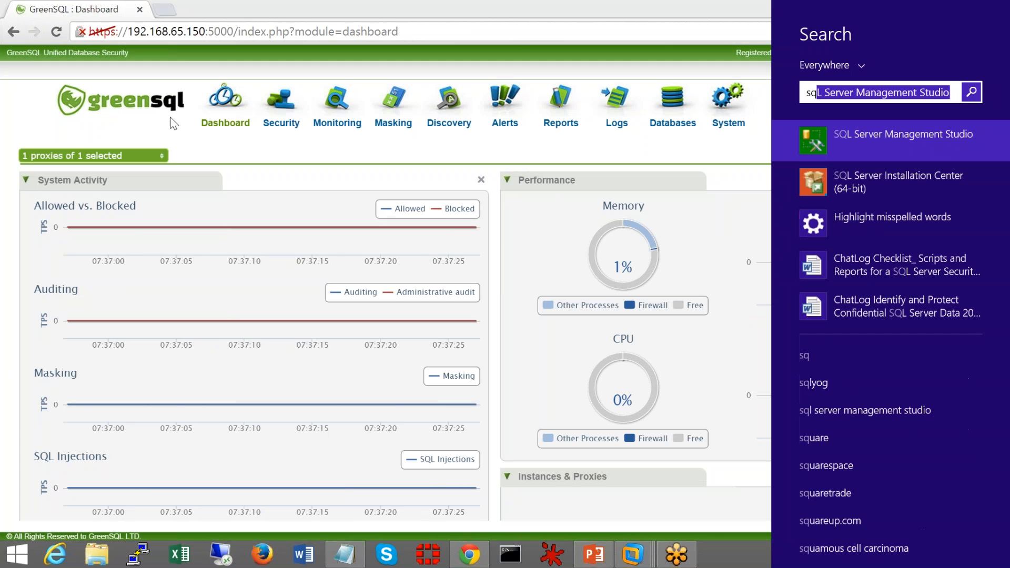
{"action": "left_click", "coordinate": [876, 147]}
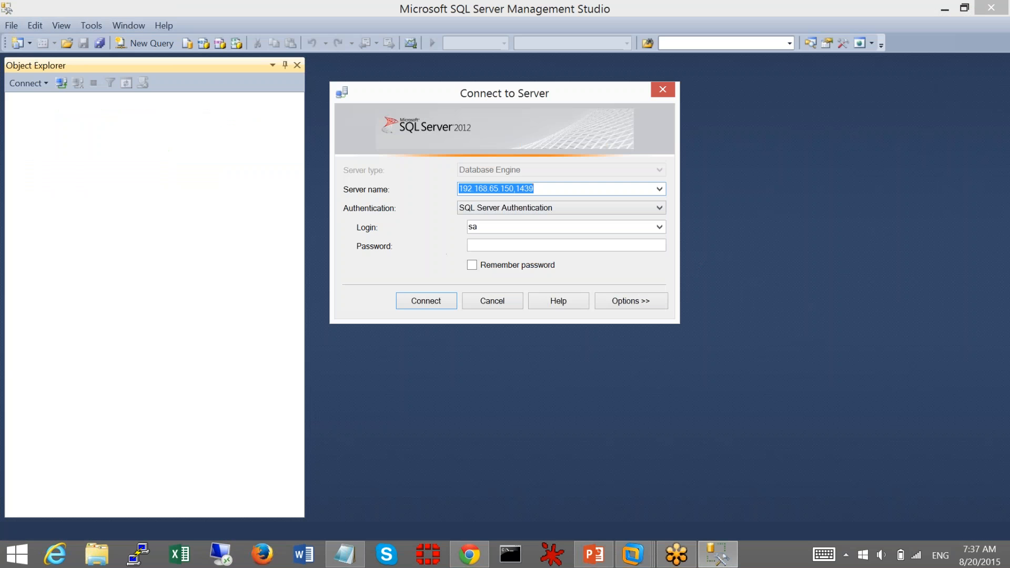
Connect to 192.168.65.150,1439 as sa with the account password, and return to the GreenSQL dashboard in the browser.
{"action": "left_click", "coordinate": [484, 251]}
{"action": "type", "text": "**"}
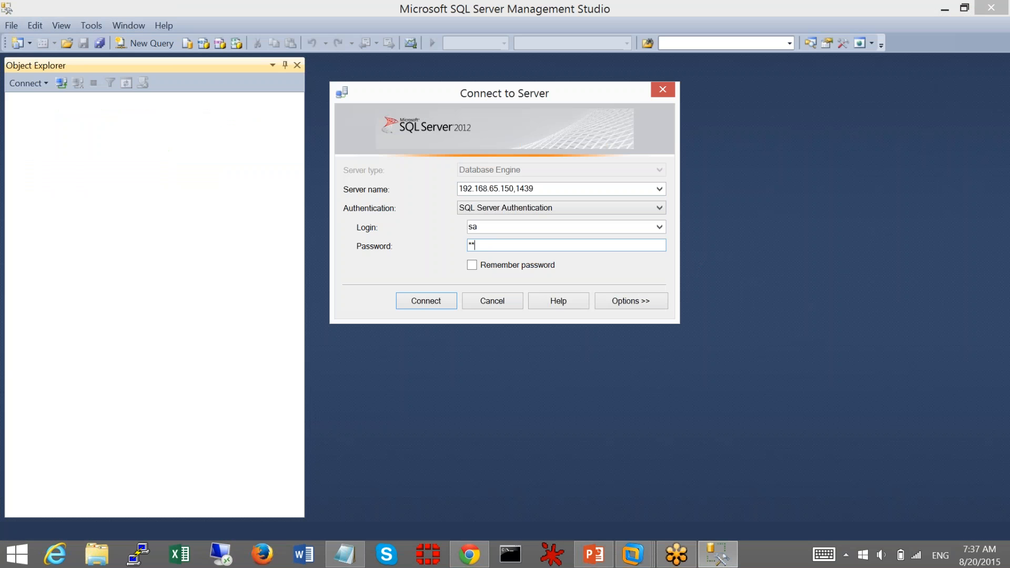
{"action": "type", "text": "******"}
{"action": "left_click", "coordinate": [430, 301]}
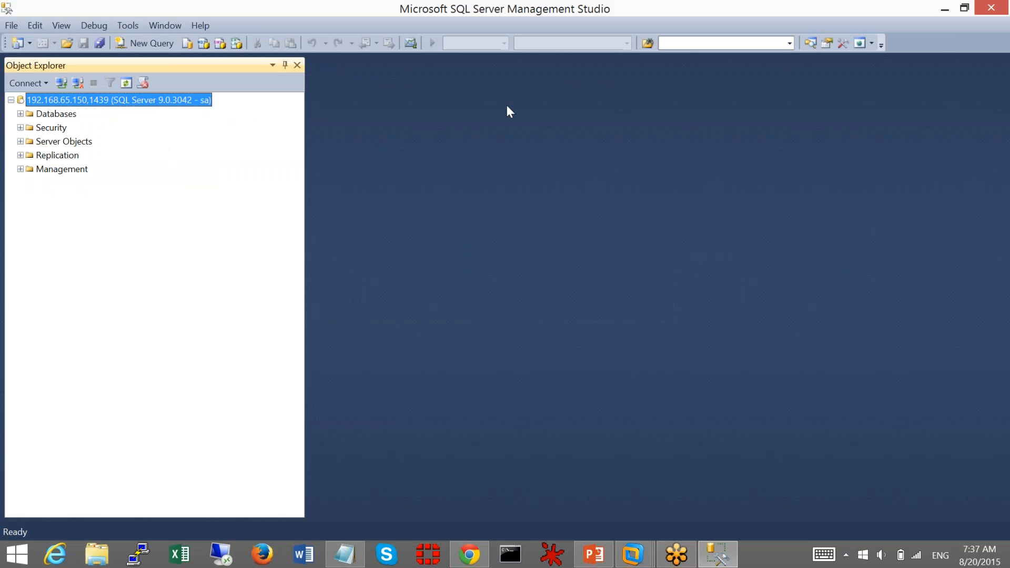
{"action": "left_click", "coordinate": [790, 8]}
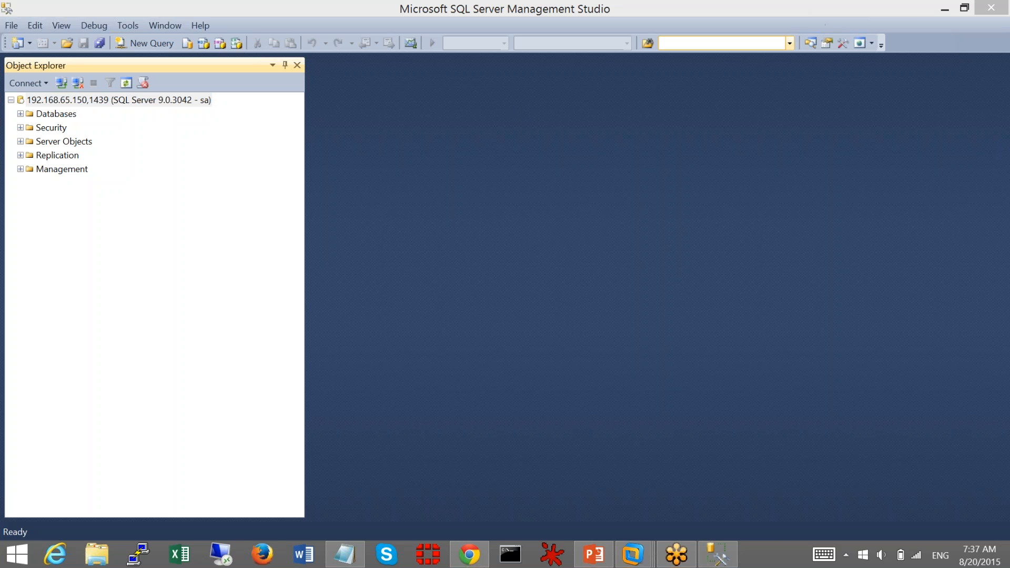
{"action": "left_click", "coordinate": [945, 8]}
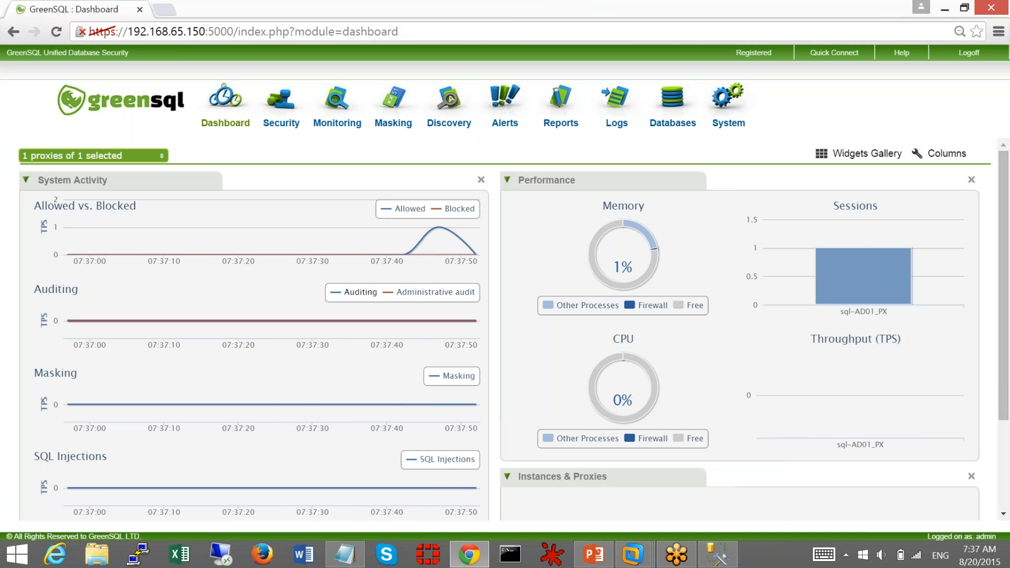
Switch to PowerPoint, present the "Two Minutes Setup" slide, and advance to the Database Security slide.
{"action": "left_click", "coordinate": [594, 558]}
{"action": "left_click", "coordinate": [859, 532]}
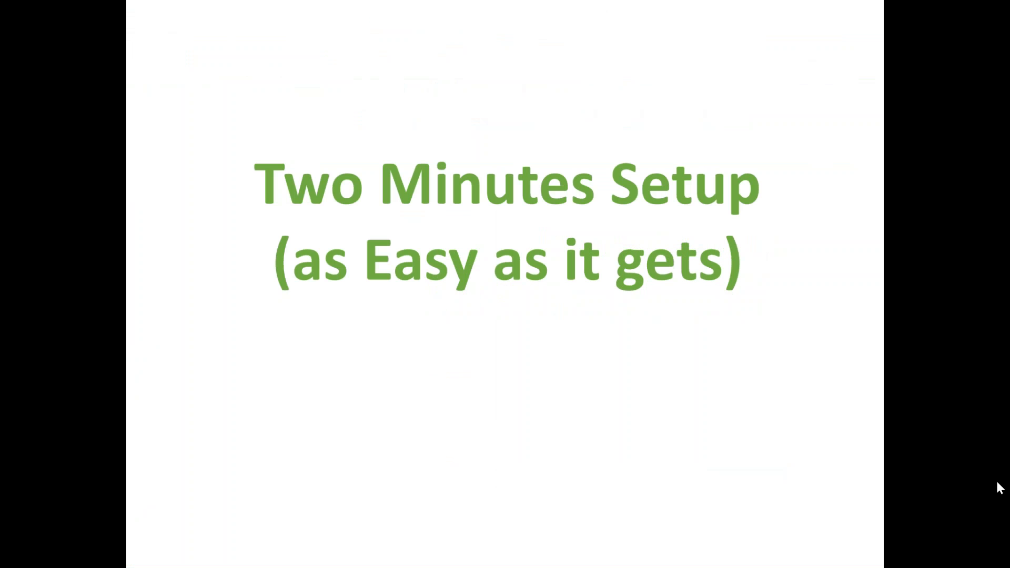
{"action": "left_click", "coordinate": [892, 456]}
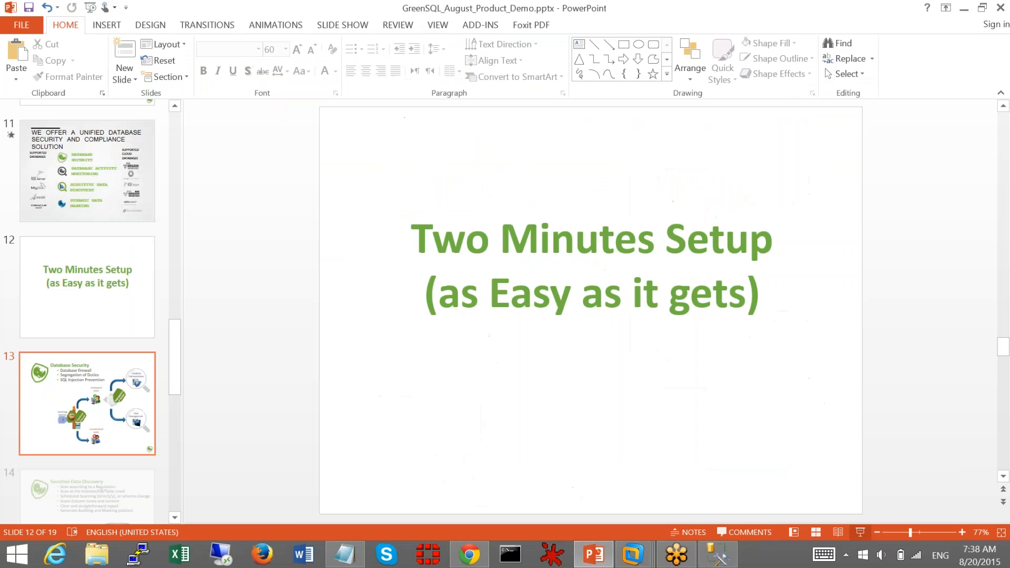
{"action": "key", "text": "Page_Down"}
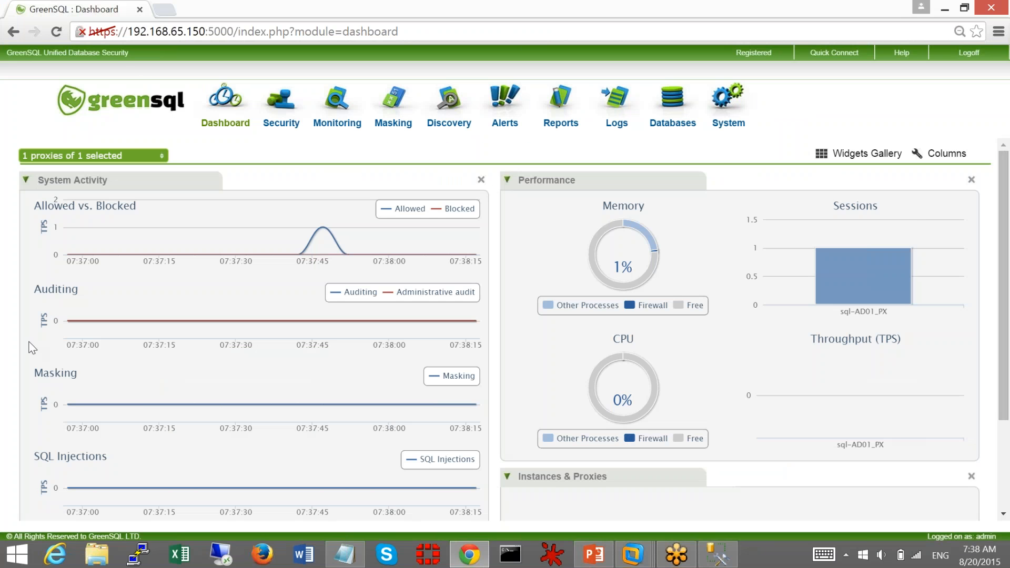
Start a new database security rule in GreenSQL with rule type Learning Mode for All Databases.
{"action": "left_click", "coordinate": [284, 120]}
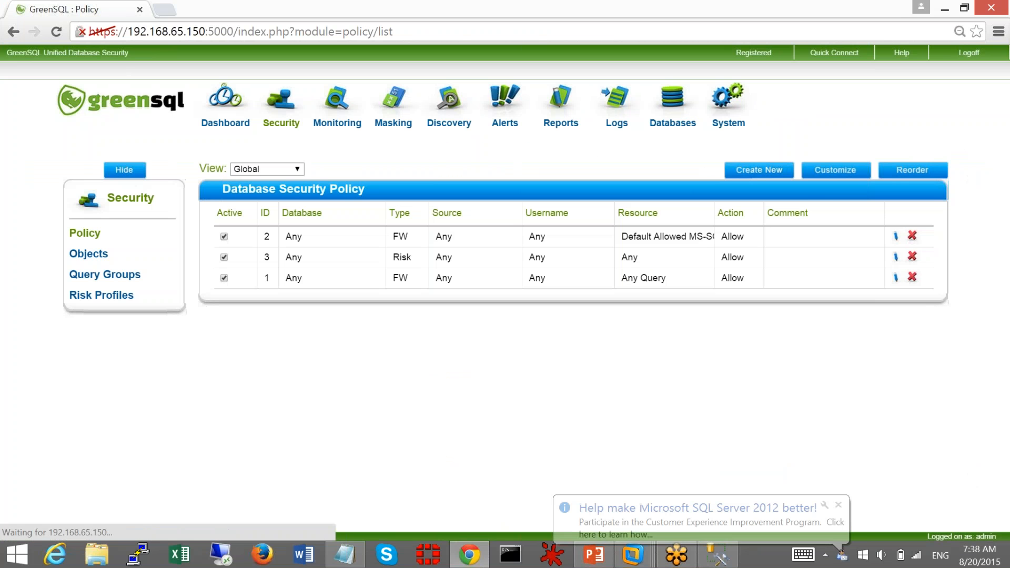
{"action": "left_click", "coordinate": [839, 505]}
{"action": "left_click", "coordinate": [754, 174]}
{"action": "left_click", "coordinate": [350, 203]}
{"action": "left_click", "coordinate": [357, 226]}
{"action": "left_click", "coordinate": [752, 206]}
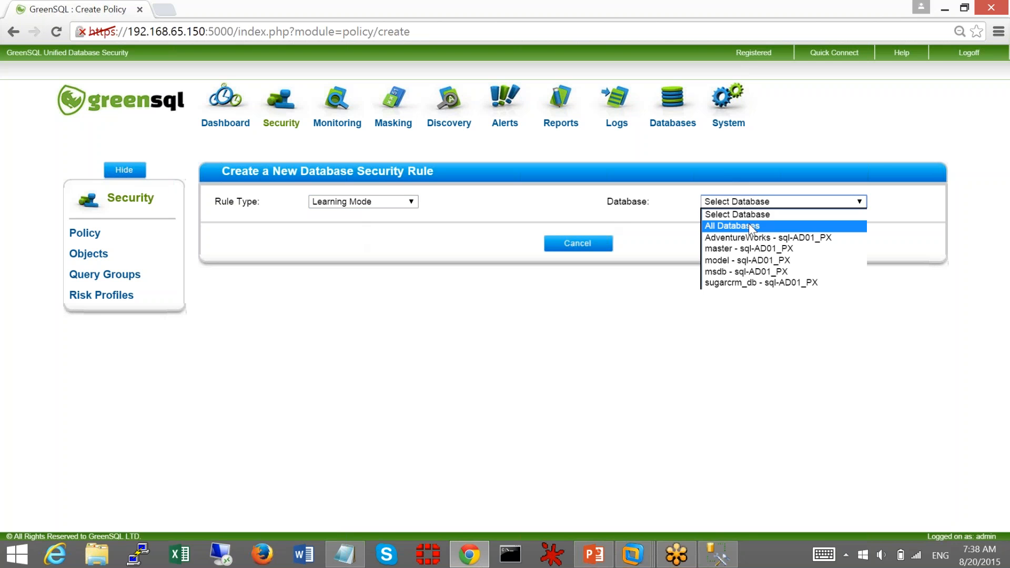
{"action": "left_click", "coordinate": [751, 223]}
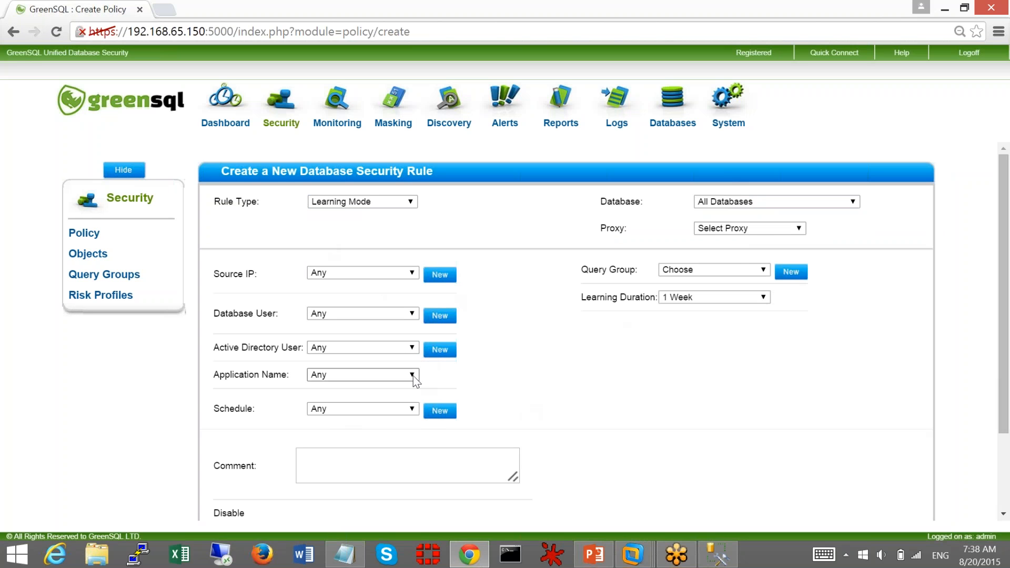
{"action": "left_click", "coordinate": [787, 203]}
{"action": "left_click", "coordinate": [787, 205]}
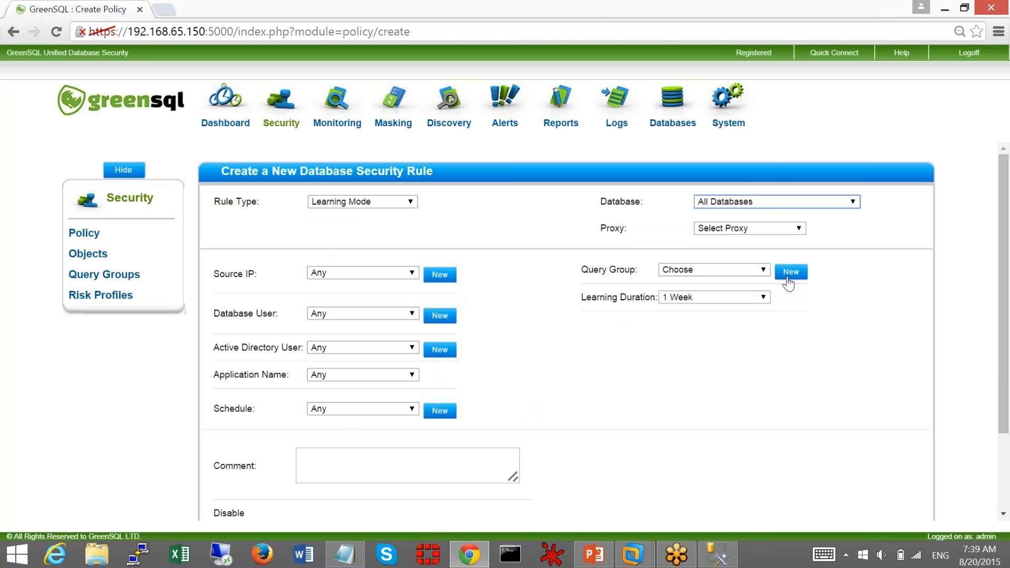
{"action": "left_click", "coordinate": [788, 281]}
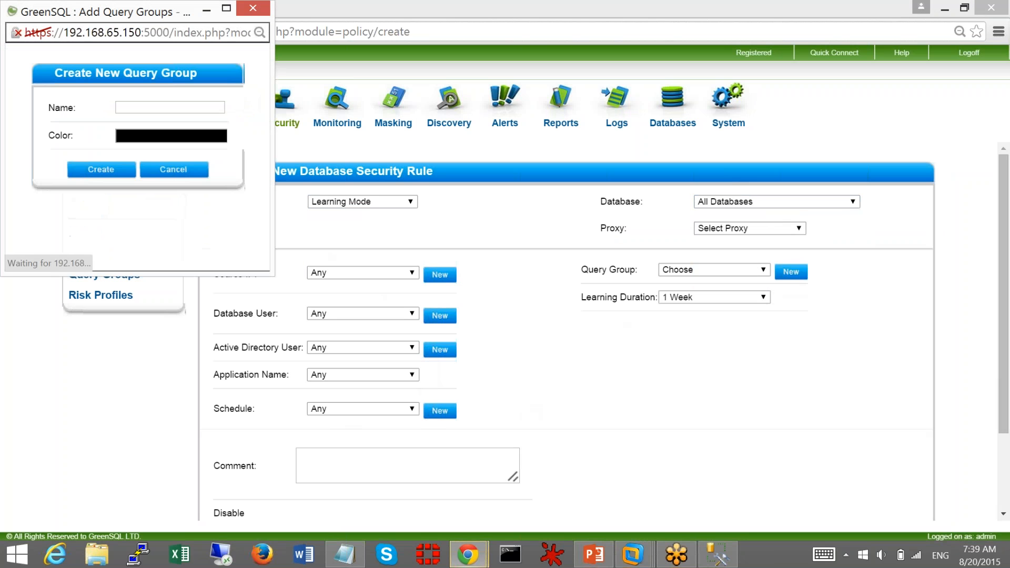
{"action": "left_click", "coordinate": [150, 107]}
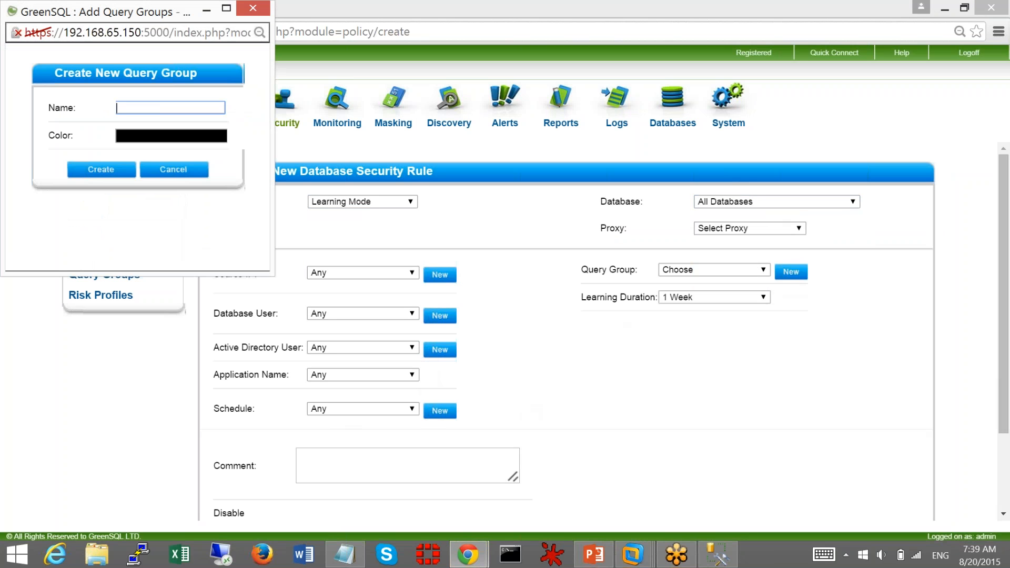
{"action": "left_click", "coordinate": [255, 10]}
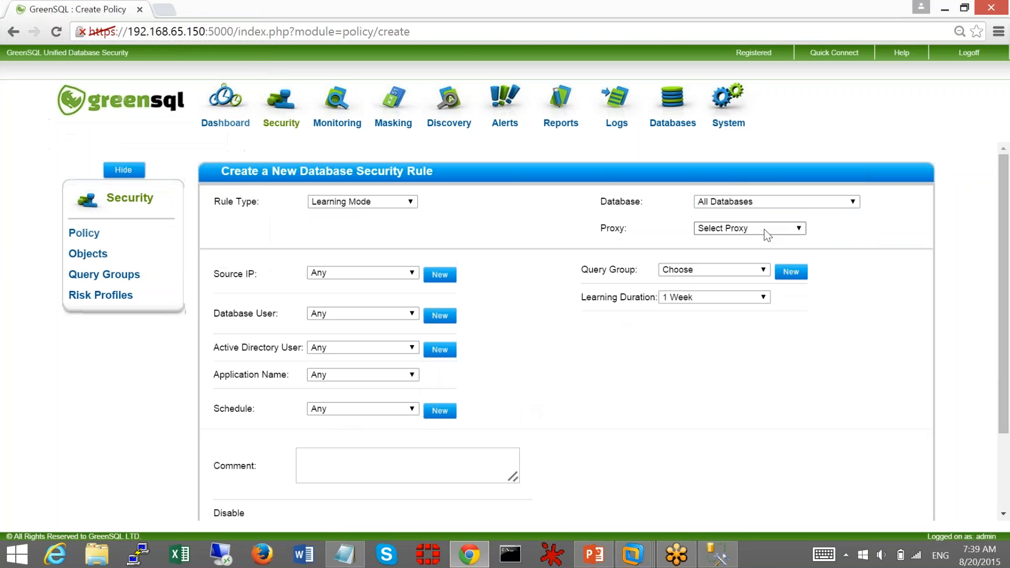
Assign the proxy sql-AD01_PX to the learning rule and create a new query group named "allowed" for it.
{"action": "left_click", "coordinate": [762, 231]}
{"action": "left_click", "coordinate": [758, 253]}
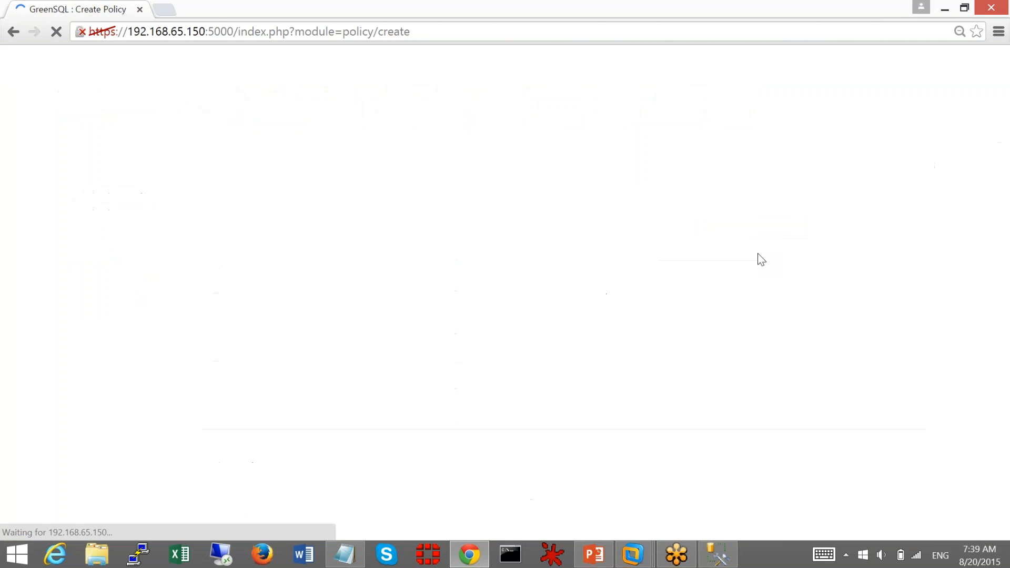
{"action": "left_click", "coordinate": [793, 271]}
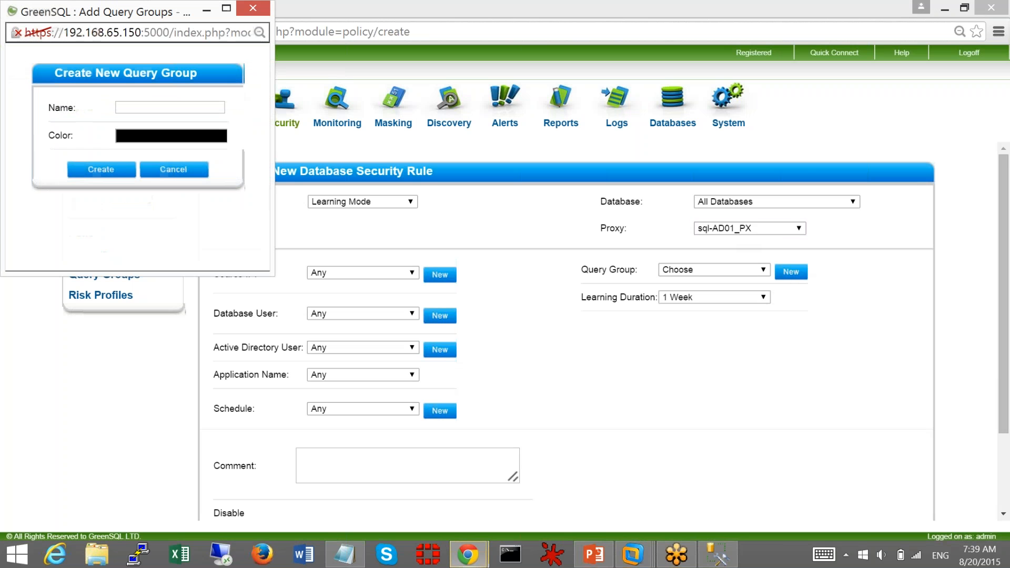
{"action": "type", "text": "allow"}
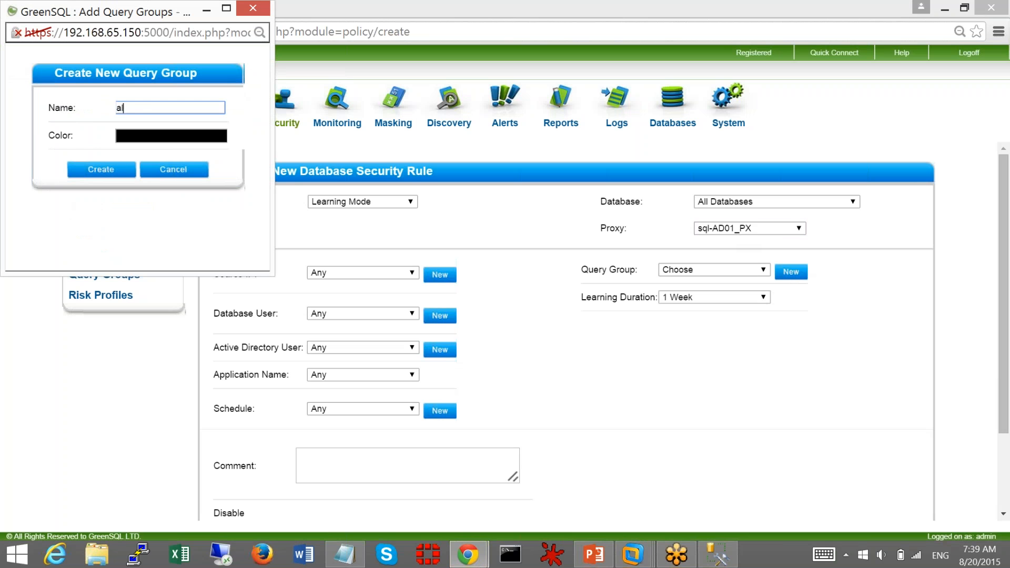
{"action": "key", "text": "BackSpace"}
{"action": "key", "text": "BackSpace"}
{"action": "key", "text": "BackSpace"}
{"action": "key", "text": "BackSpace"}
{"action": "type", "text": "llowed"}
{"action": "left_click", "coordinate": [107, 169]}
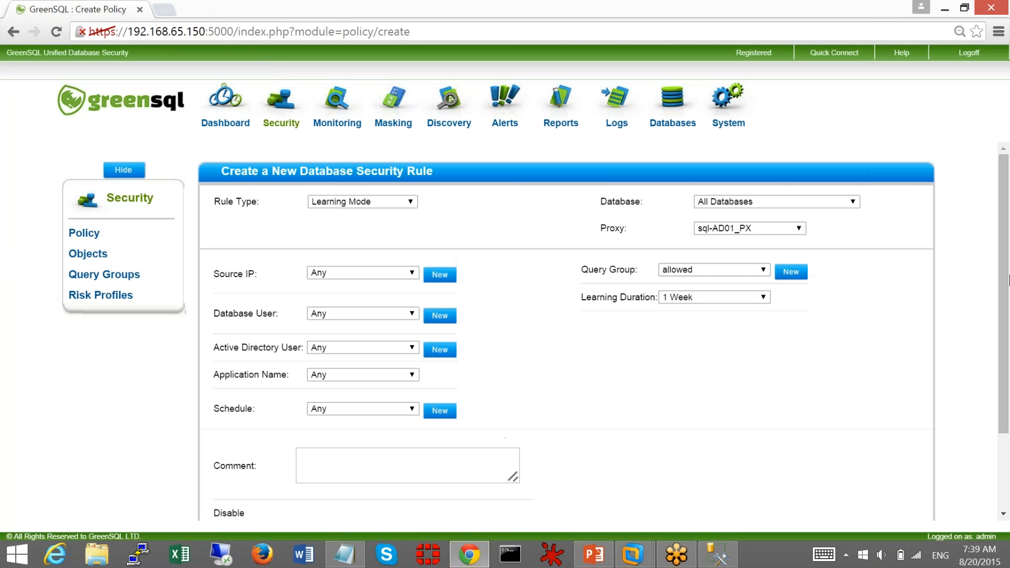
Create the learning rule, move it to the first place in the Database Security Policy, and save the new order.
{"action": "scroll", "coordinate": [299, 441], "scroll_direction": "down", "scroll_amount": 2}
{"action": "left_click", "coordinate": [333, 469]}
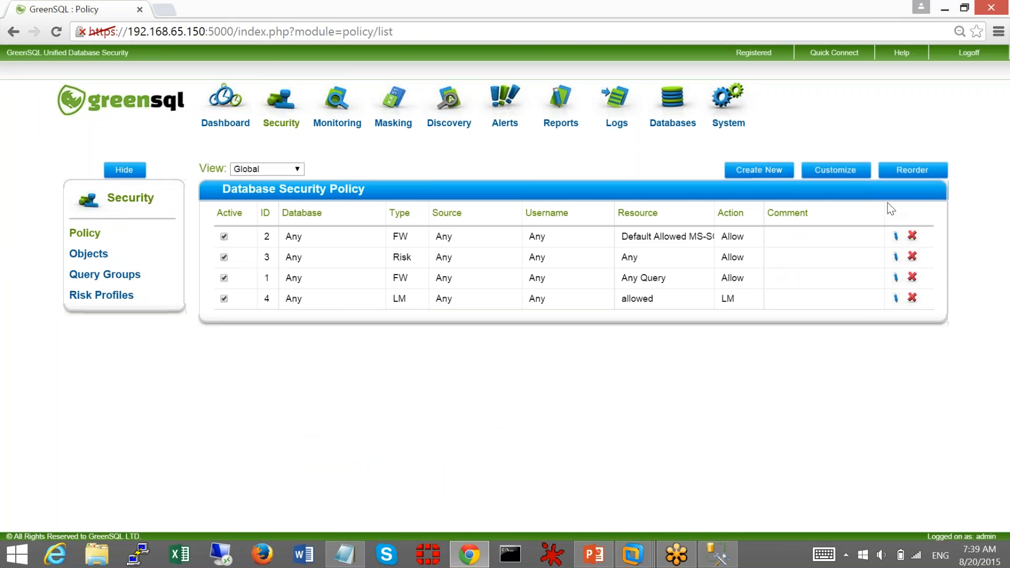
{"action": "left_click", "coordinate": [903, 178]}
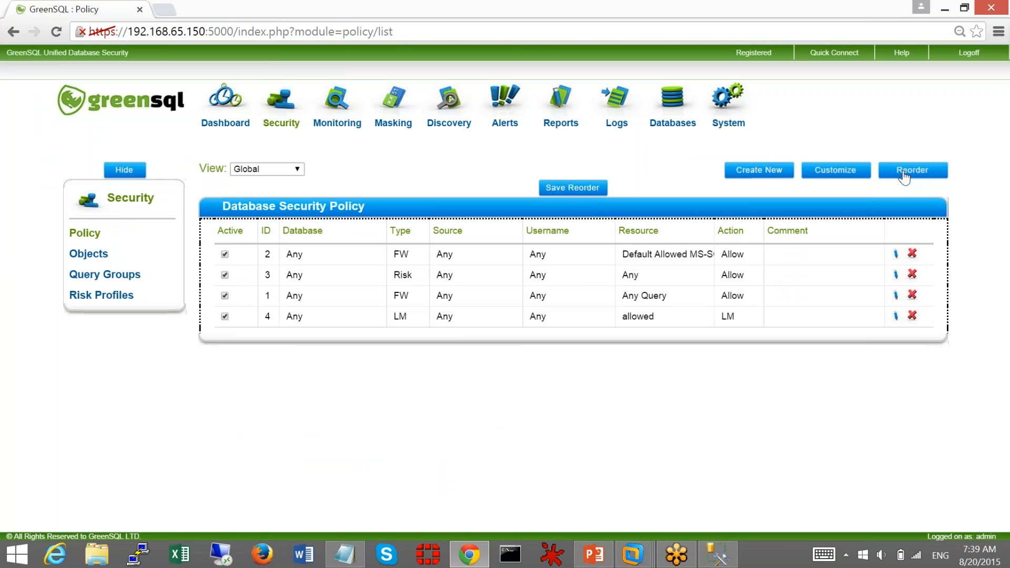
{"action": "left_click_drag", "start_coordinate": [595, 316], "coordinate": [597, 255]}
{"action": "left_click", "coordinate": [573, 188]}
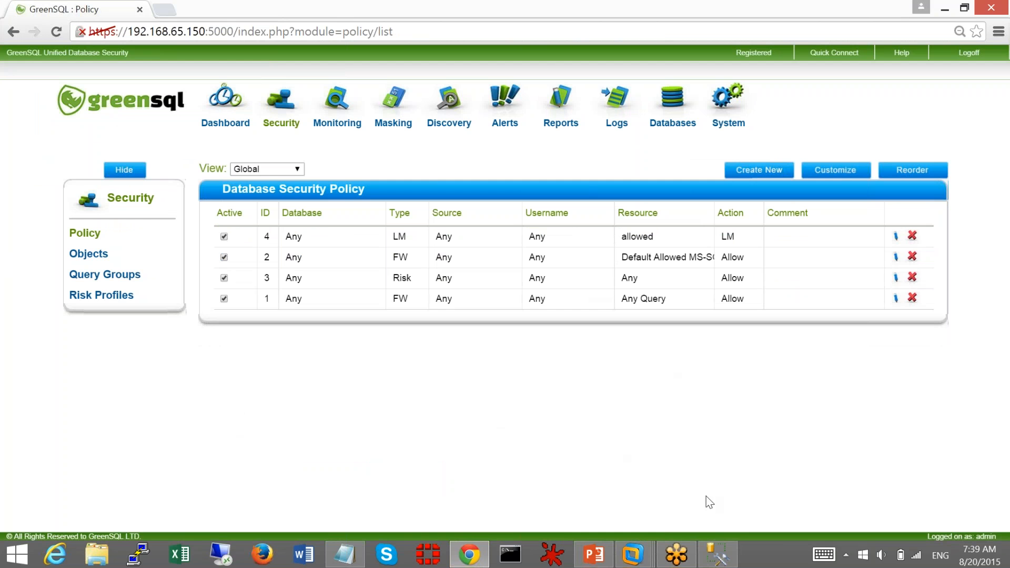
Switch to SQL Server Management Studio and select the top 1000 rows of the AdventureWorks table Person.Contact.
{"action": "left_click", "coordinate": [718, 554]}
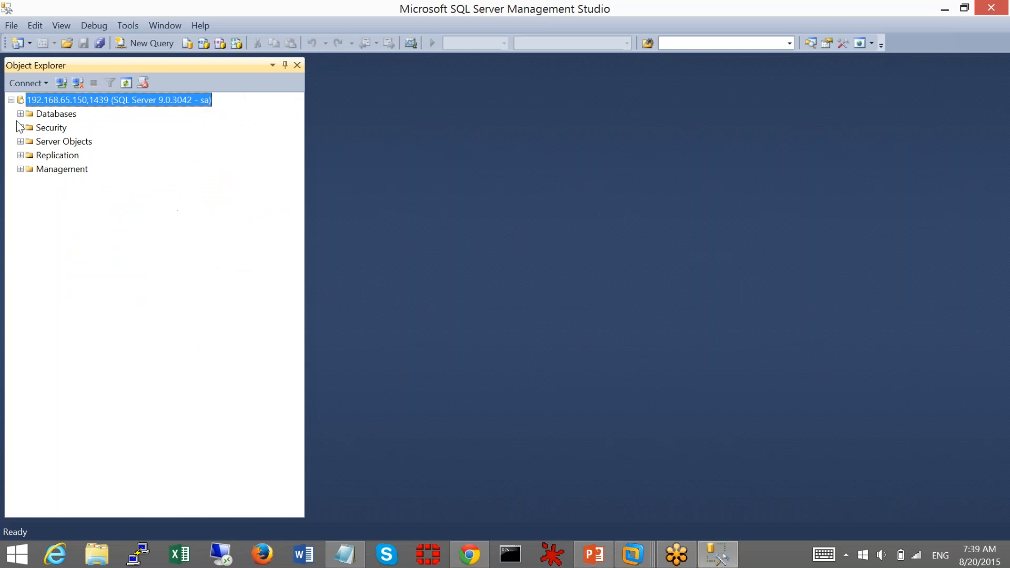
{"action": "left_click", "coordinate": [20, 114]}
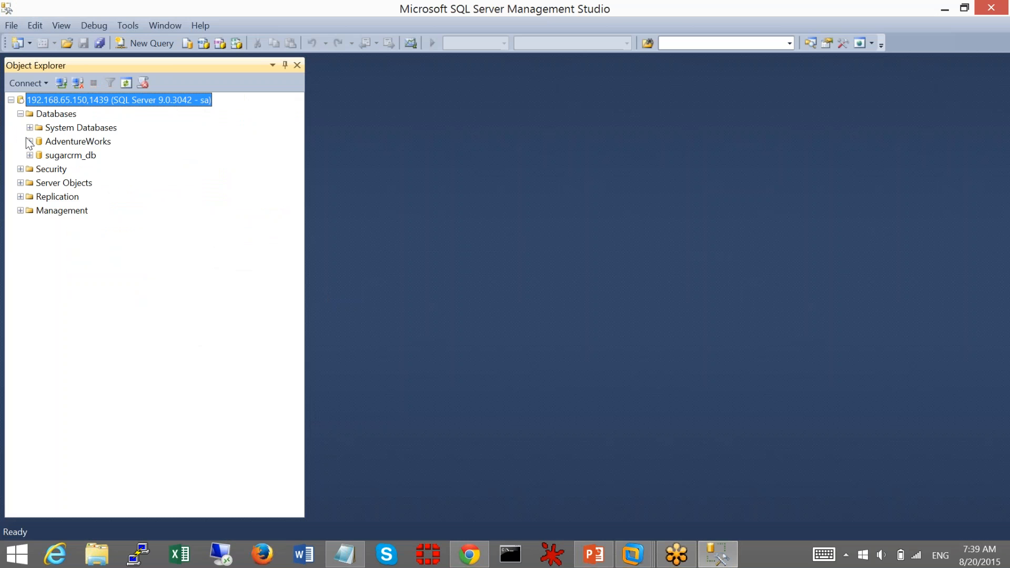
{"action": "left_click", "coordinate": [30, 142]}
{"action": "left_click", "coordinate": [39, 169]}
{"action": "right_click", "coordinate": [98, 295]}
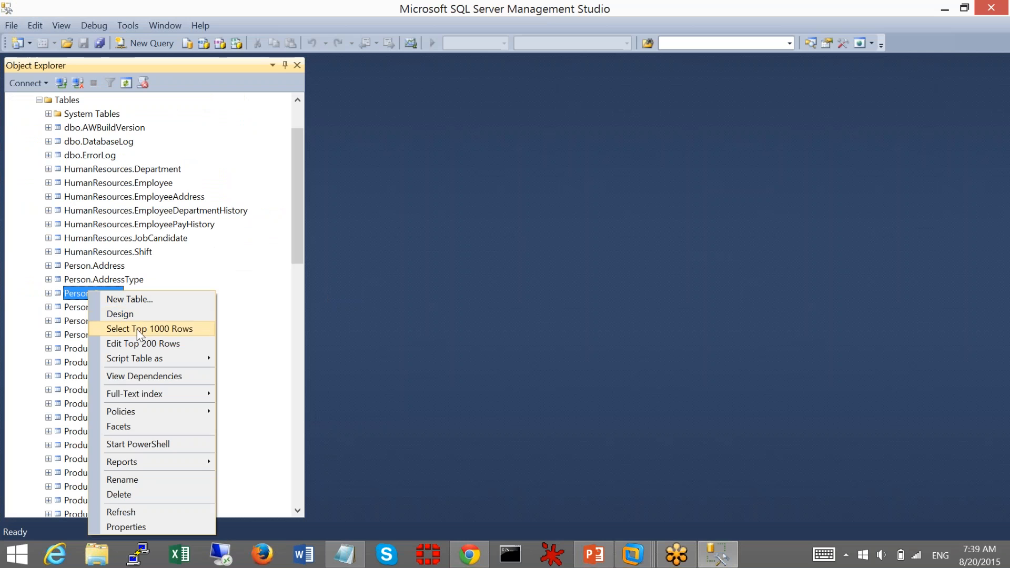
{"action": "left_click", "coordinate": [140, 330]}
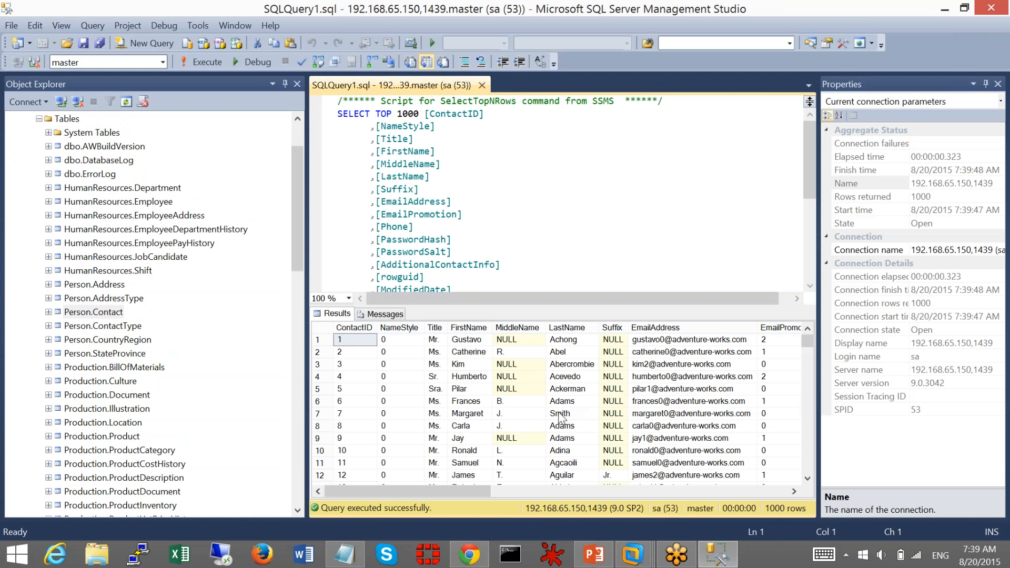
Return to GreenSQL in the browser and review the members of the query groups and the learned query patterns.
{"action": "left_click", "coordinate": [476, 551]}
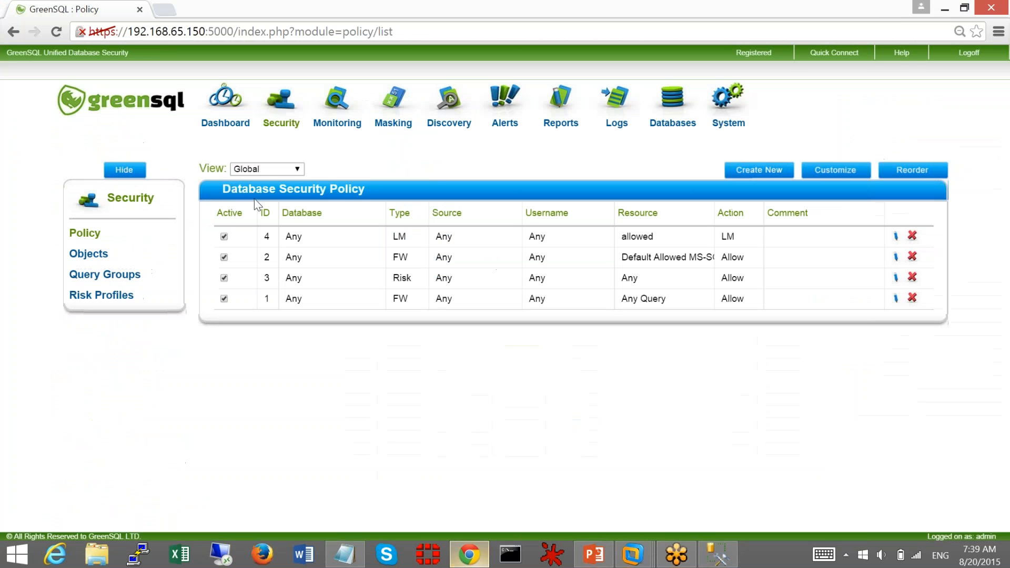
{"action": "left_click", "coordinate": [94, 276]}
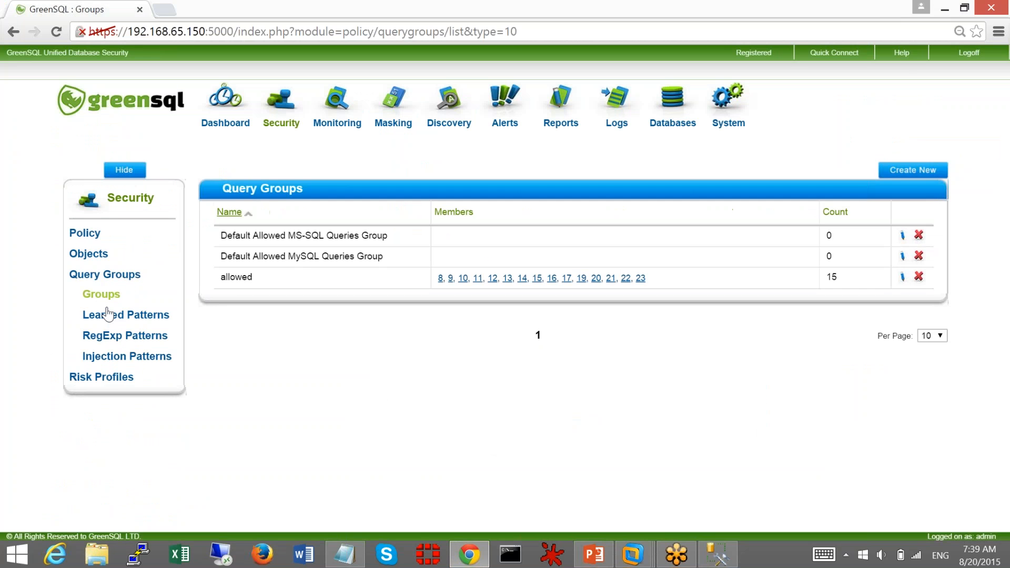
{"action": "left_click", "coordinate": [107, 315]}
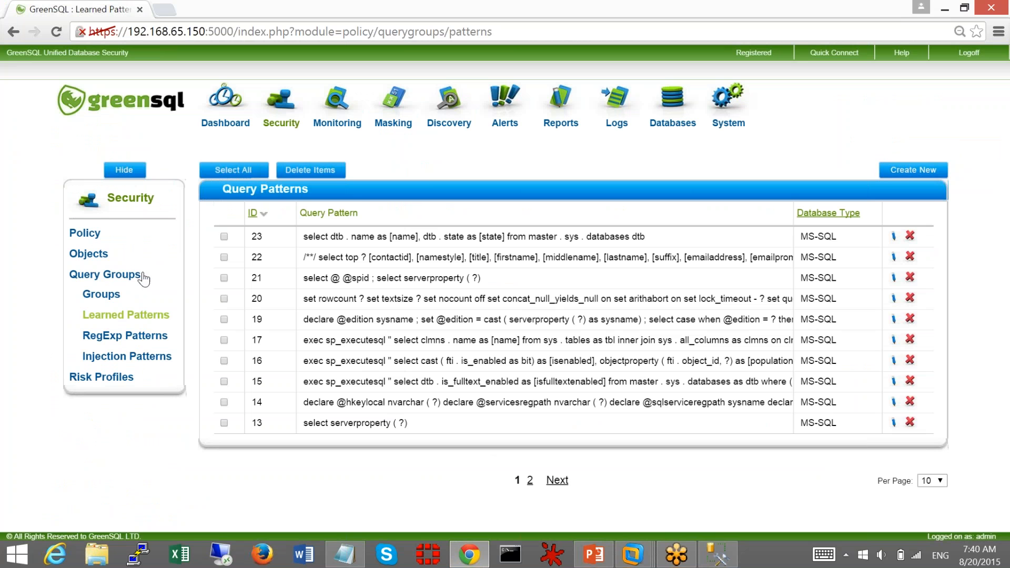
Delete the Learning Mode rule for the "allowed" group from the Database Security Policy.
{"action": "left_click", "coordinate": [283, 130]}
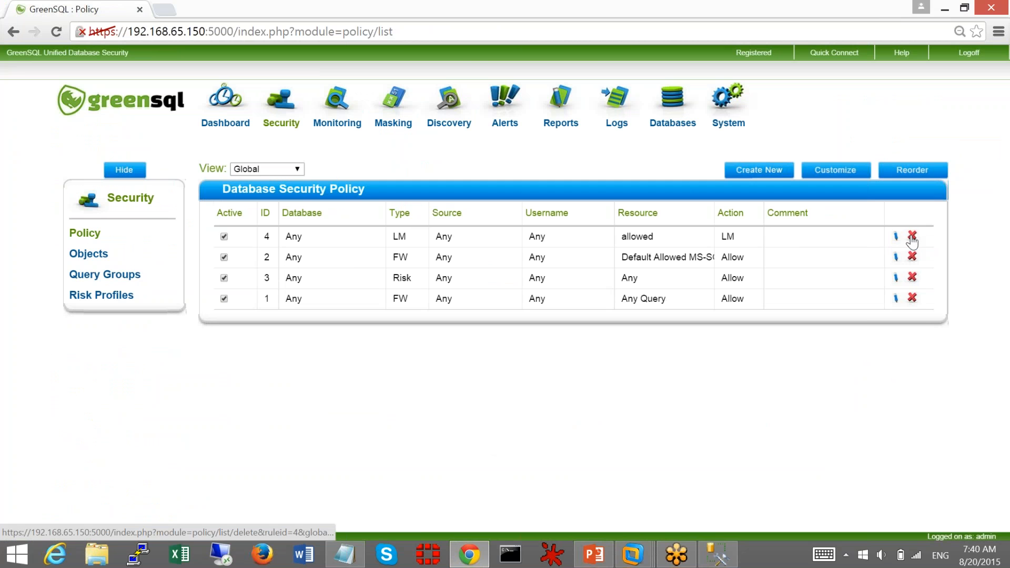
{"action": "left_click", "coordinate": [911, 257]}
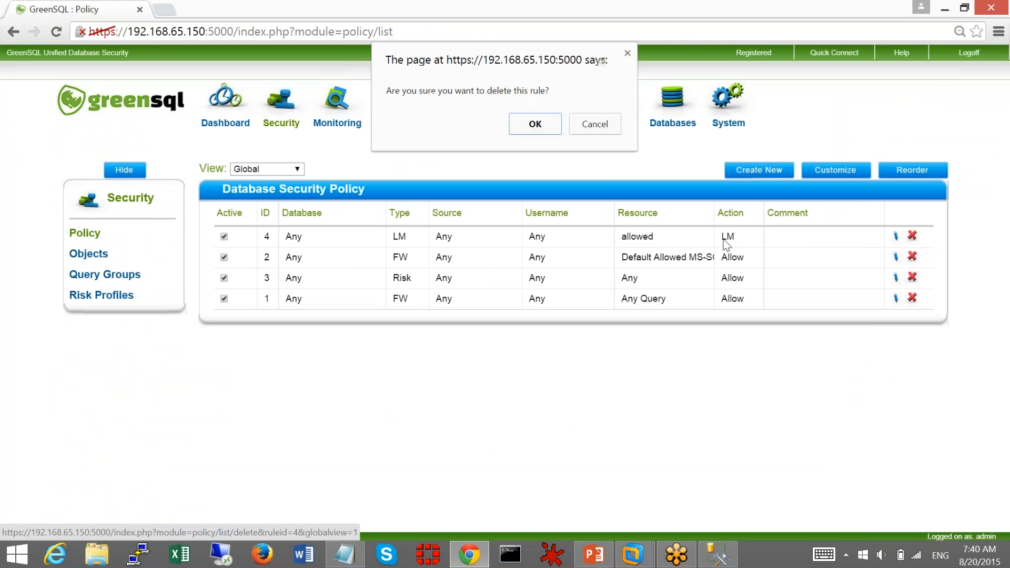
{"action": "left_click", "coordinate": [532, 130]}
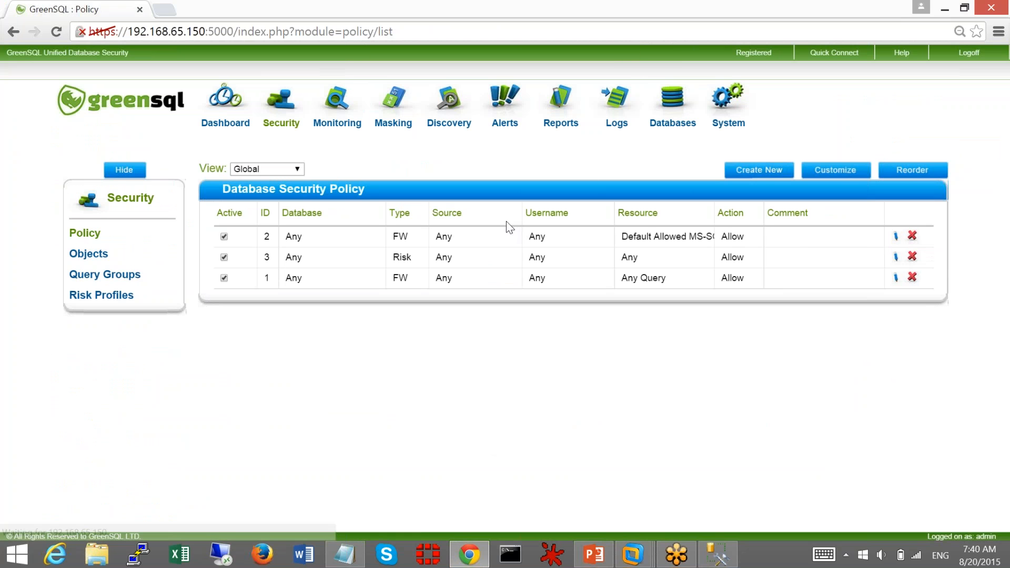
Start a new database security rule with rule type Database Firewall for All Databases.
{"action": "left_click", "coordinate": [759, 170]}
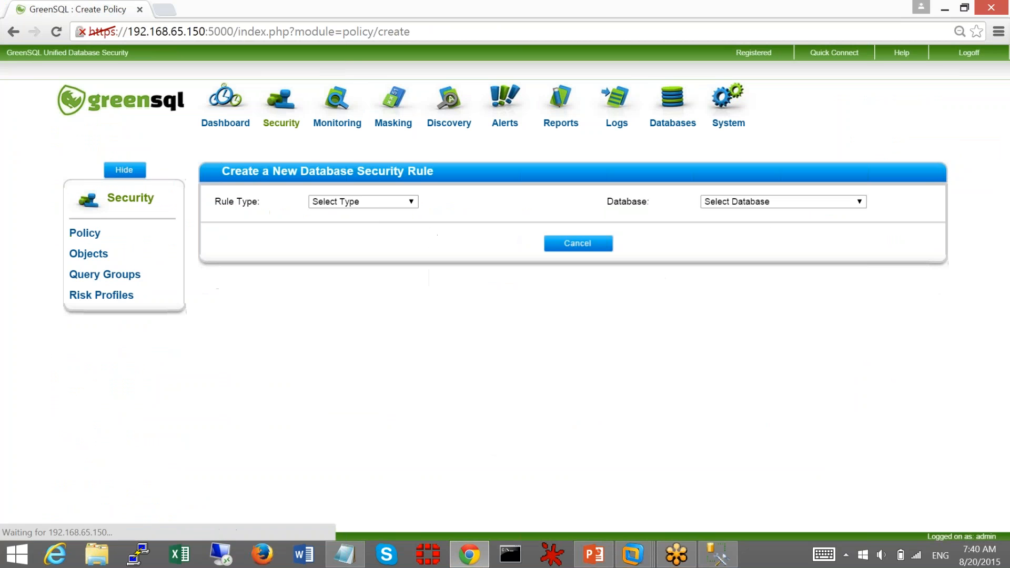
{"action": "left_click", "coordinate": [373, 199]}
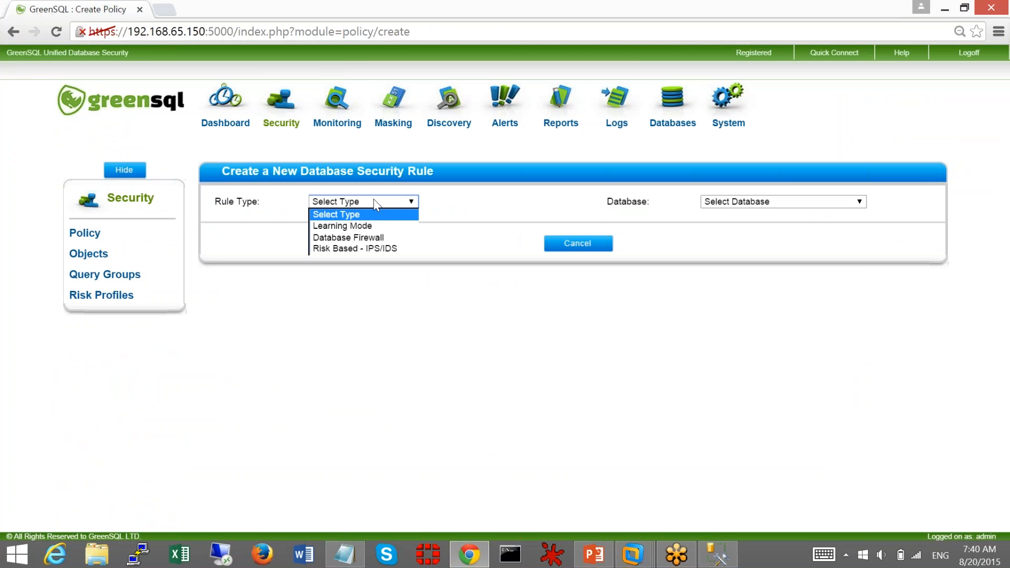
{"action": "left_click", "coordinate": [367, 239]}
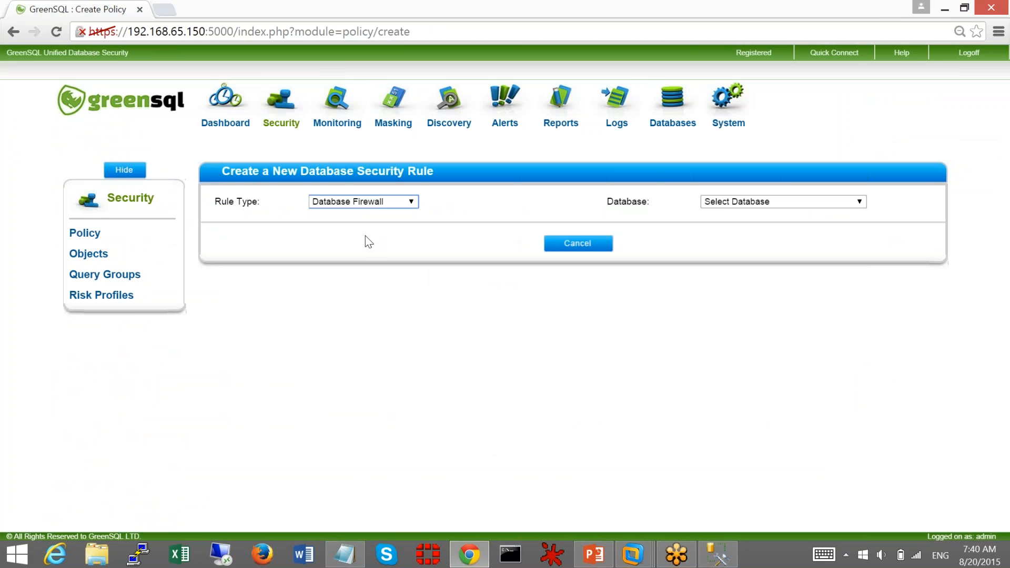
{"action": "left_click", "coordinate": [782, 204]}
{"action": "left_click", "coordinate": [773, 226]}
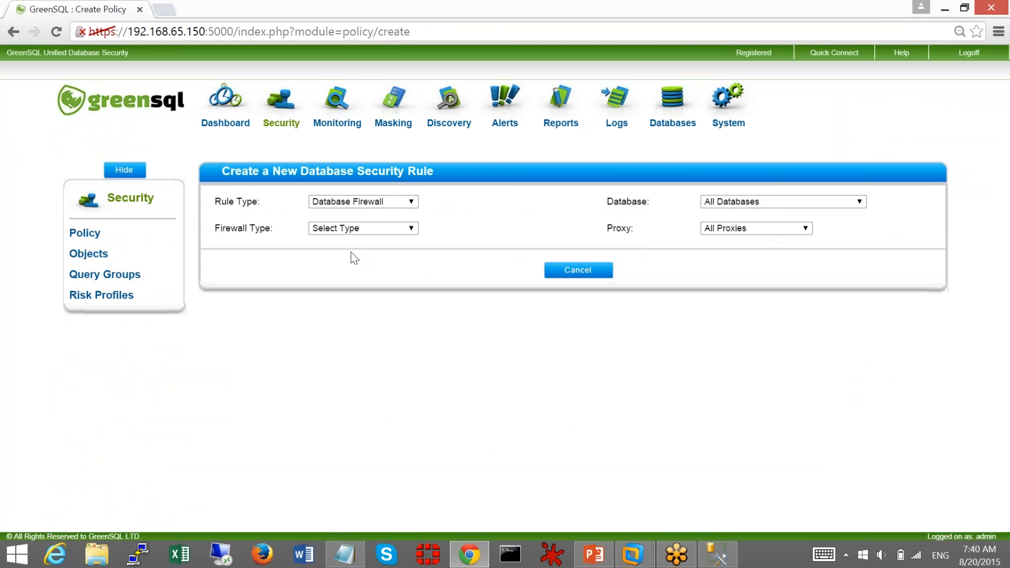
Set the firewall type to Query Groups, with the query group allowed (MS-SQL) and the action Allow.
{"action": "left_click", "coordinate": [347, 229]}
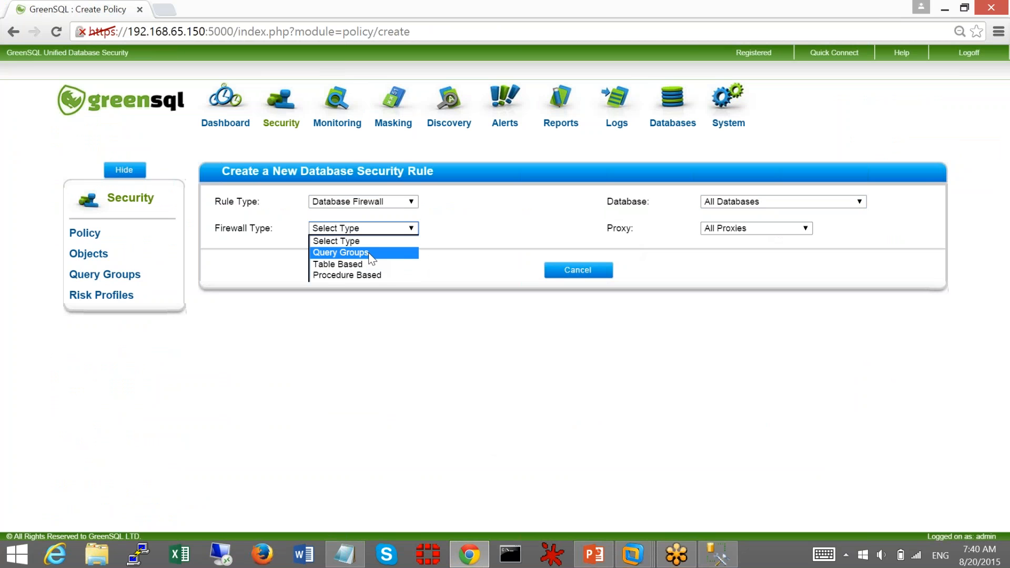
{"action": "left_click", "coordinate": [372, 253]}
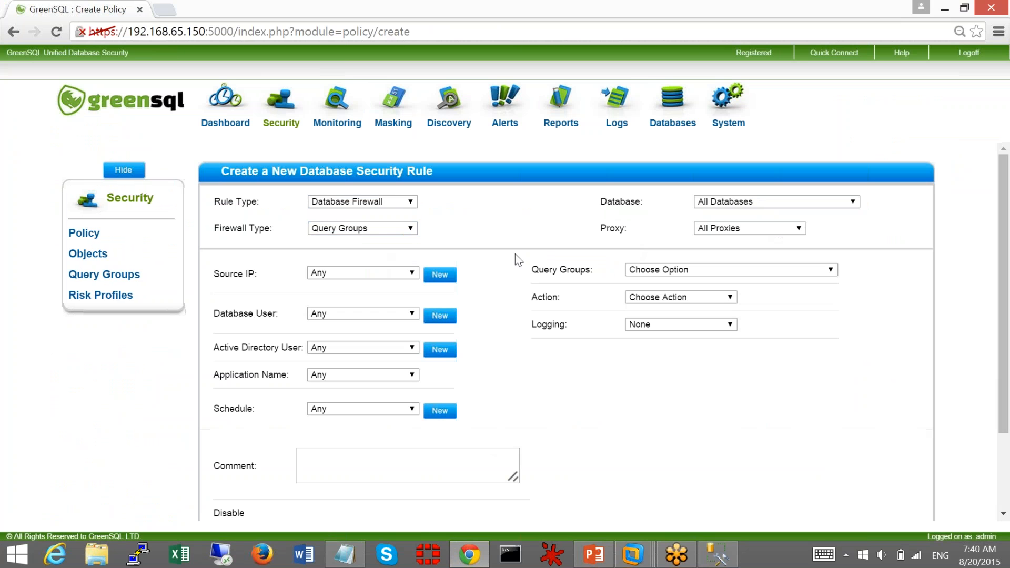
{"action": "left_click", "coordinate": [666, 272]}
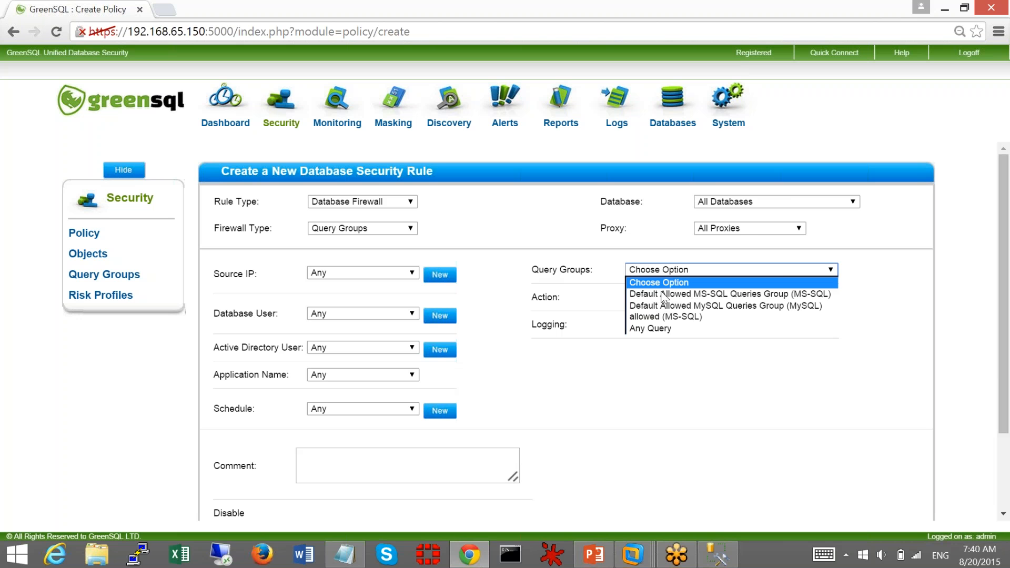
{"action": "left_click", "coordinate": [651, 318]}
{"action": "left_click", "coordinate": [688, 300]}
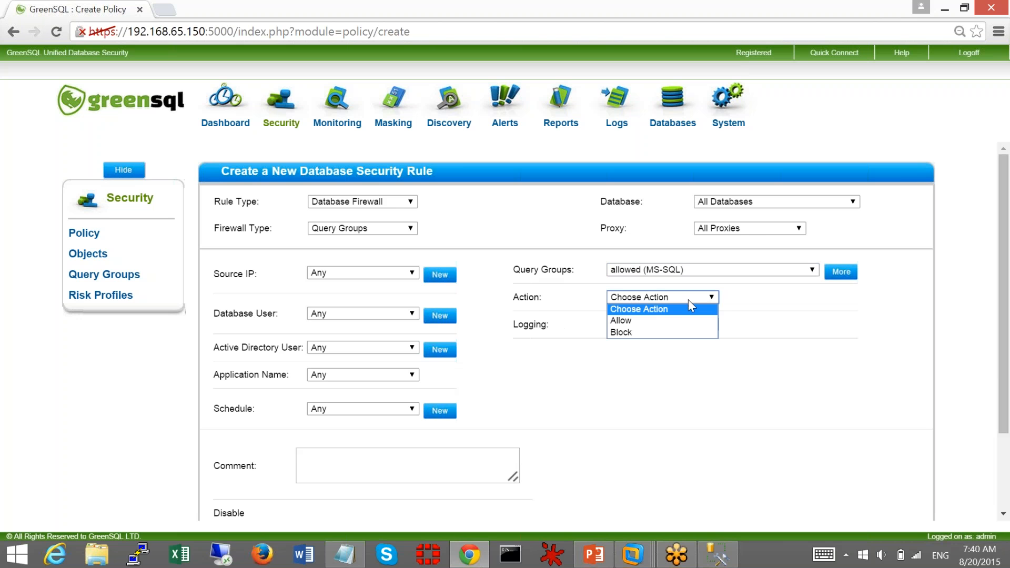
{"action": "left_click", "coordinate": [677, 322]}
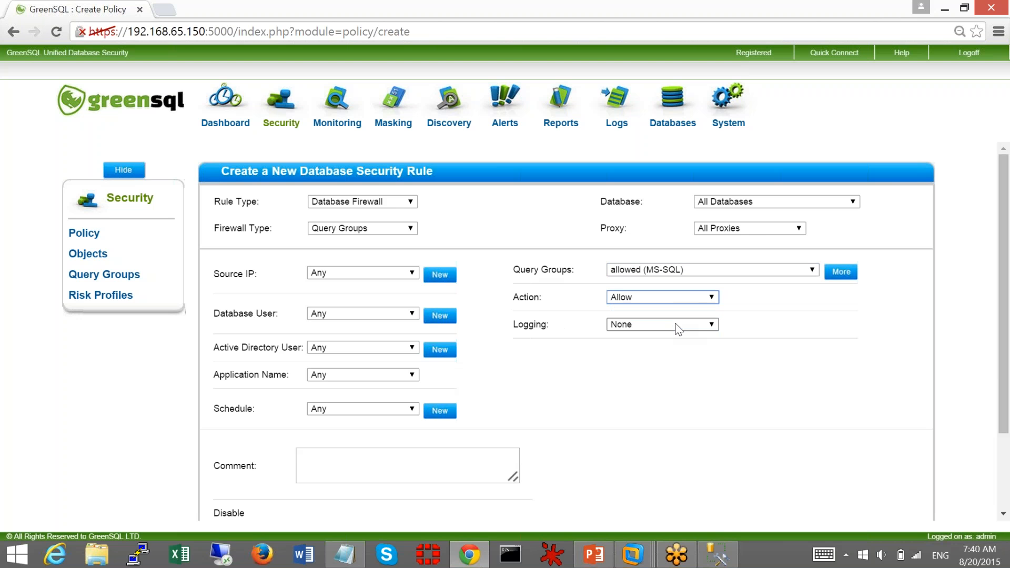
Change the rule's action to Block and review the available blocking actions, keeping Empty Result Set.
{"action": "left_click", "coordinate": [642, 300]}
{"action": "left_click", "coordinate": [642, 333]}
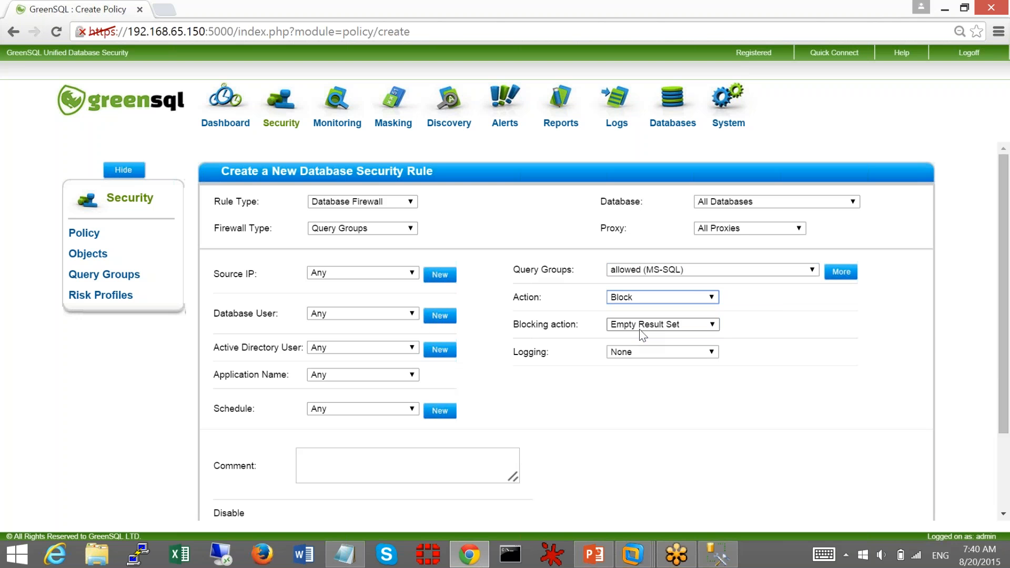
{"action": "left_click", "coordinate": [712, 326]}
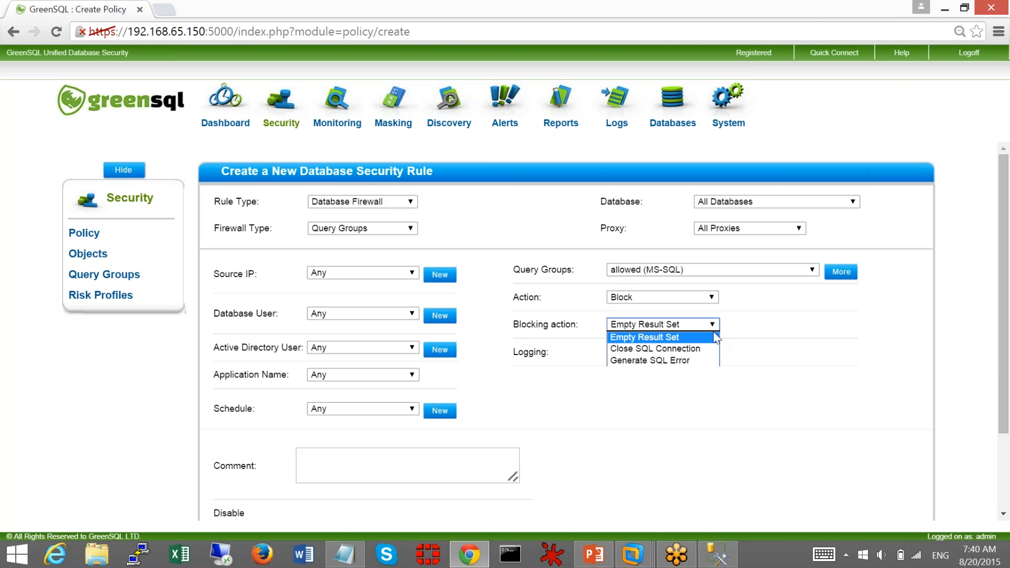
{"action": "left_click", "coordinate": [777, 326]}
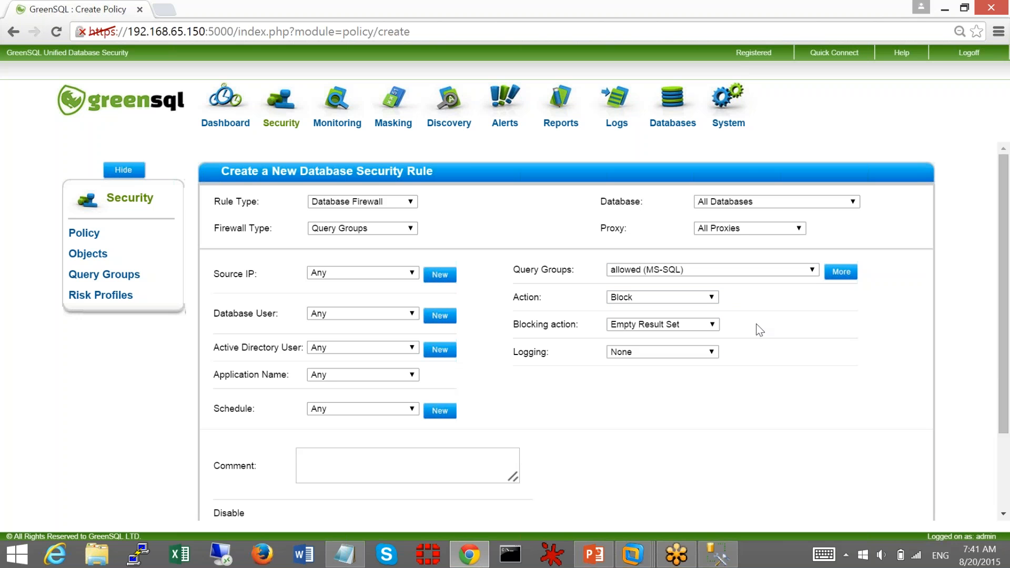
Switch the firewall type to Table Based, start a new table object, and open the tables browser for its name.
{"action": "left_click", "coordinate": [339, 229]}
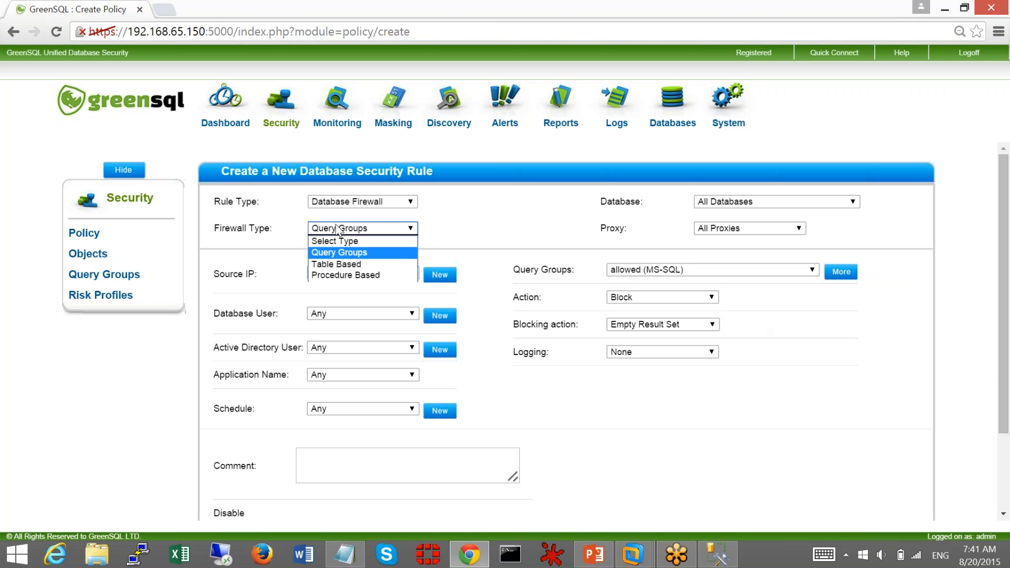
{"action": "left_click", "coordinate": [338, 265]}
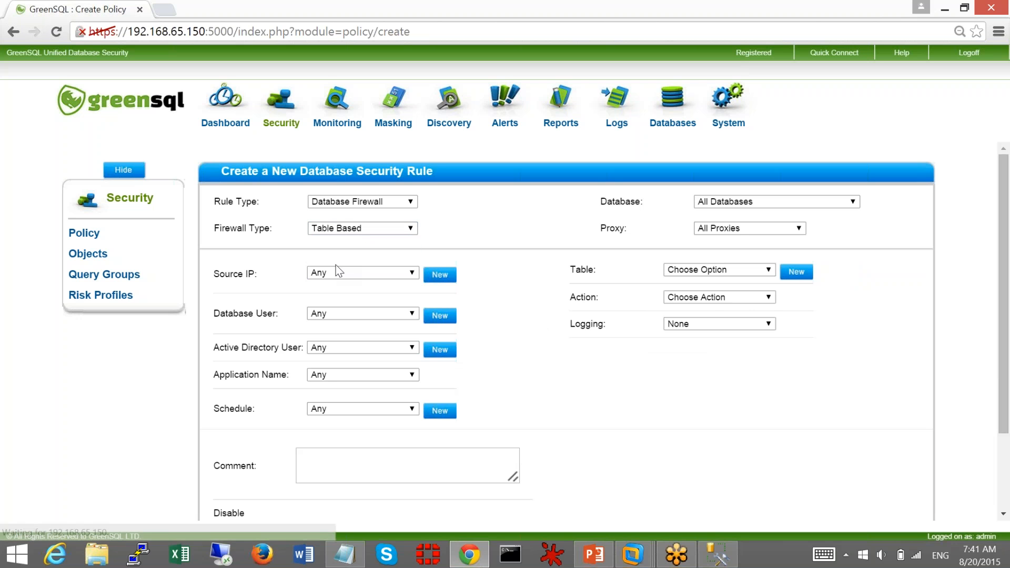
{"action": "left_click", "coordinate": [797, 275]}
{"action": "left_click", "coordinate": [258, 111]}
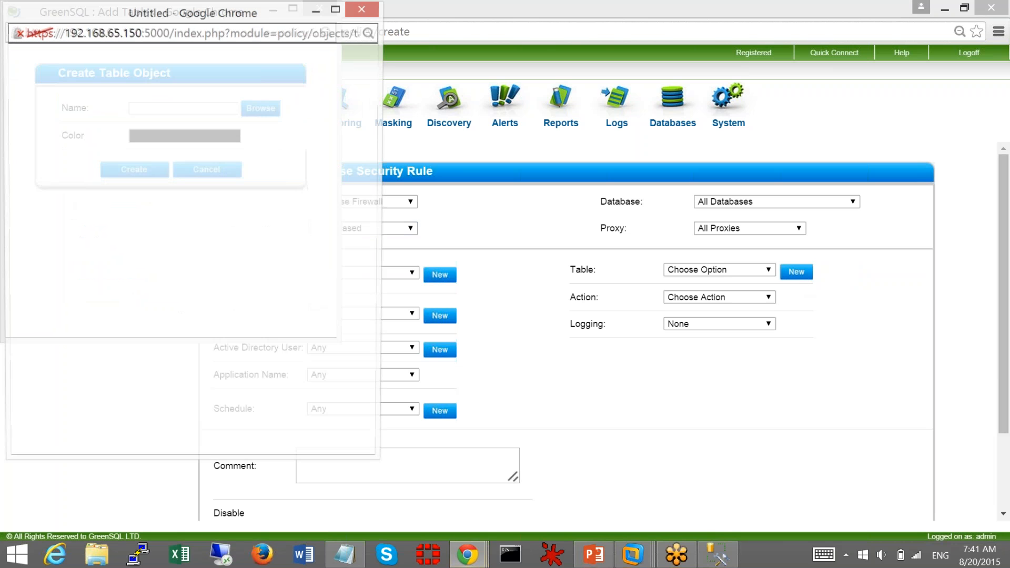
Create a table object for the CreditCard table in the AdventureWorks Sales schema, browsed through the proxy sql-AD01_PX.
{"action": "left_click", "coordinate": [99, 75]}
{"action": "left_click", "coordinate": [105, 97]}
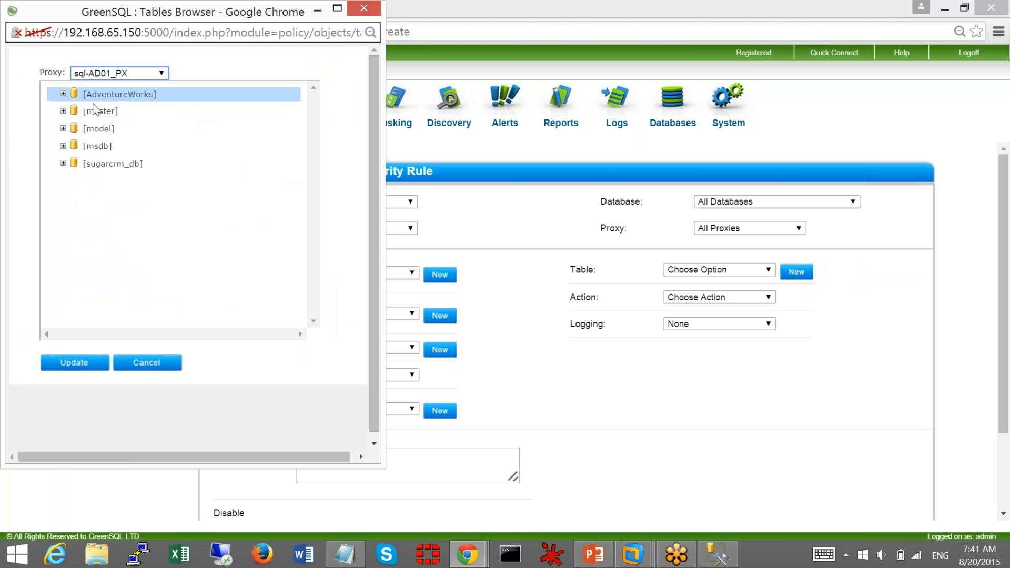
{"action": "left_click", "coordinate": [63, 94]}
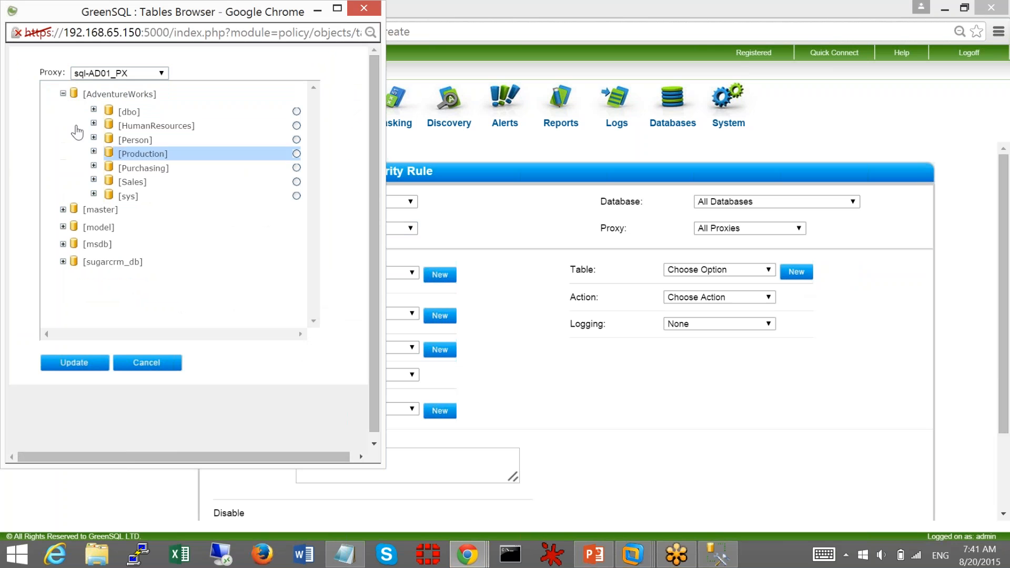
{"action": "left_click", "coordinate": [94, 180]}
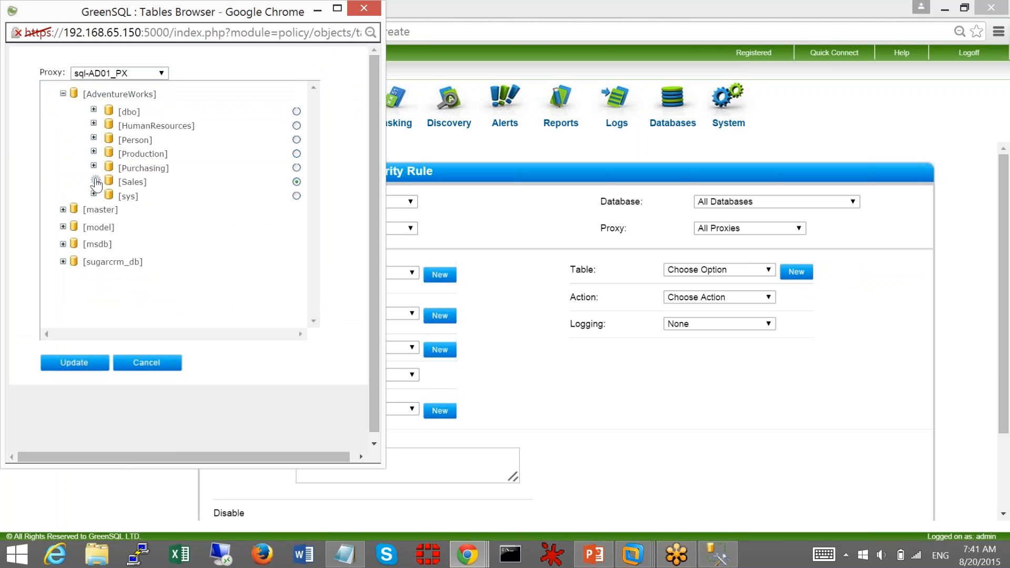
{"action": "scroll", "coordinate": [315, 181], "scroll_direction": "down", "scroll_amount": 2}
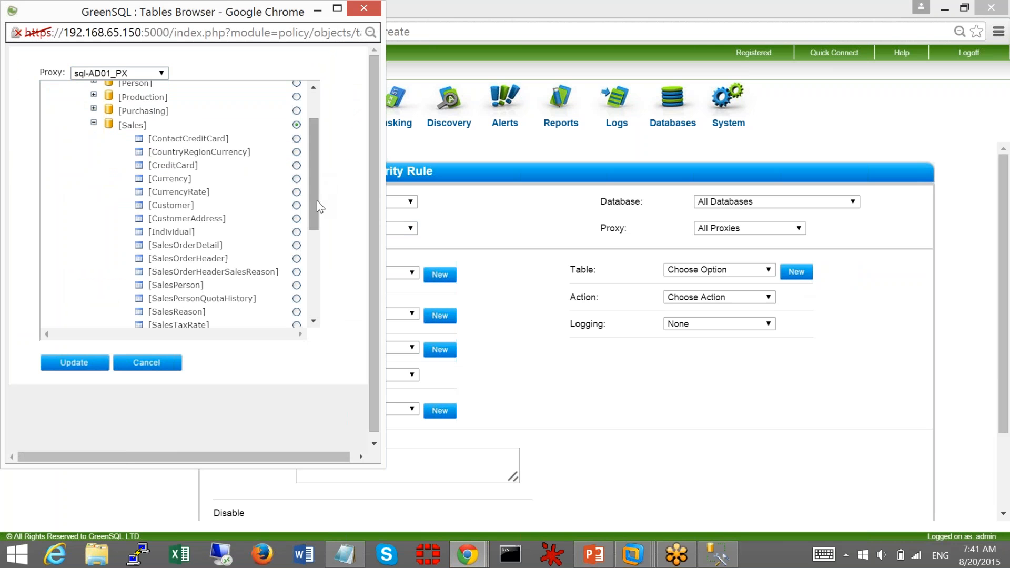
{"action": "left_click", "coordinate": [296, 166]}
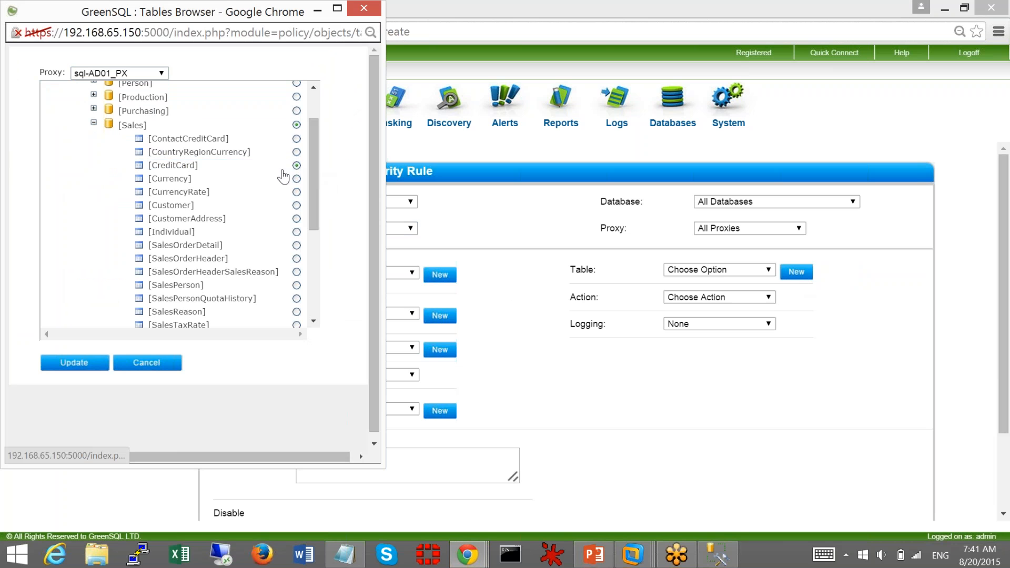
{"action": "left_click", "coordinate": [66, 363]}
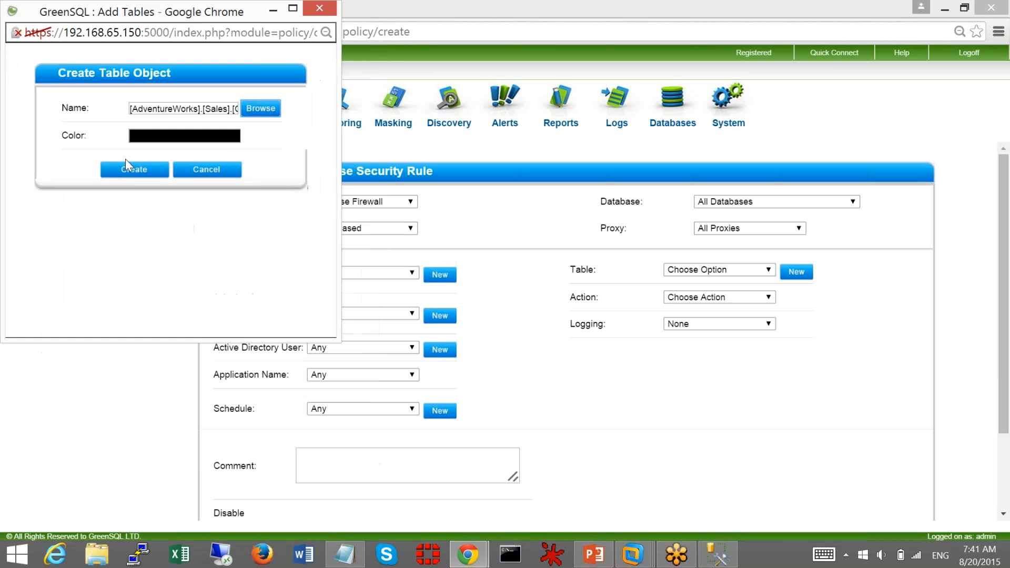
{"action": "left_click", "coordinate": [134, 170]}
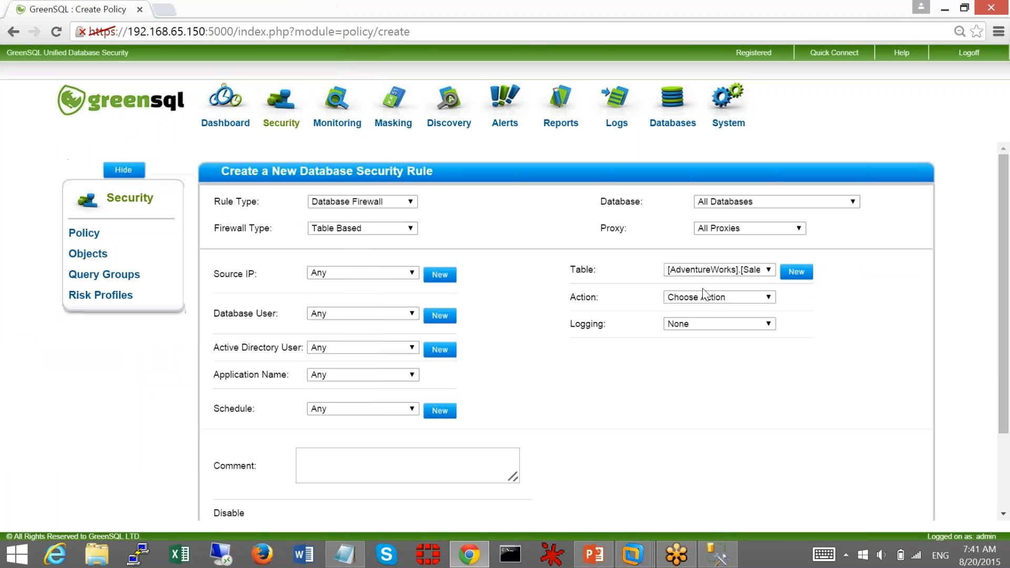
Set the rule's action to Allow for source IP 192.168.65.1 and database user BUILTIN\Administrators.
{"action": "left_click", "coordinate": [705, 303]}
{"action": "left_click", "coordinate": [690, 320]}
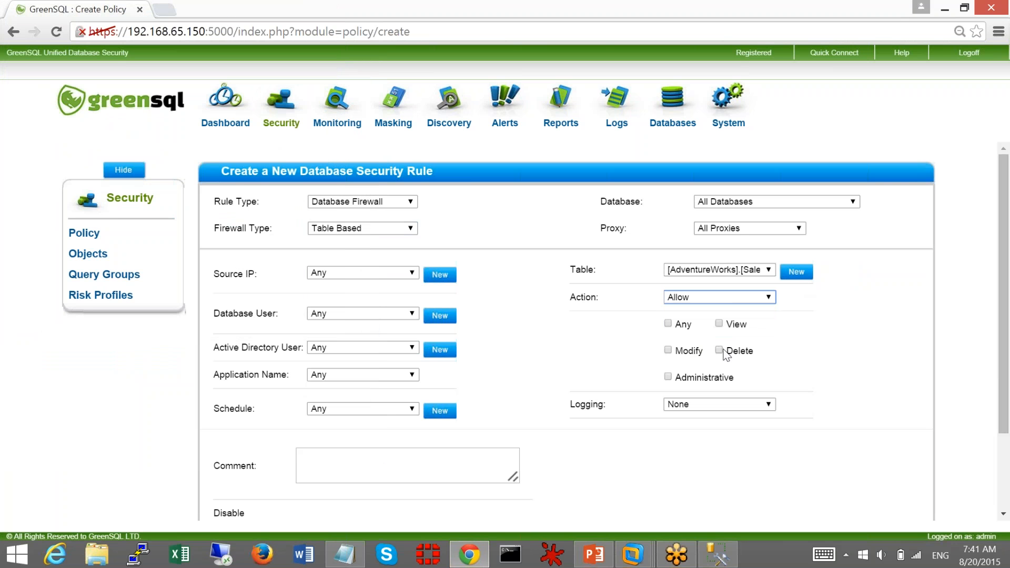
{"action": "left_click", "coordinate": [379, 276]}
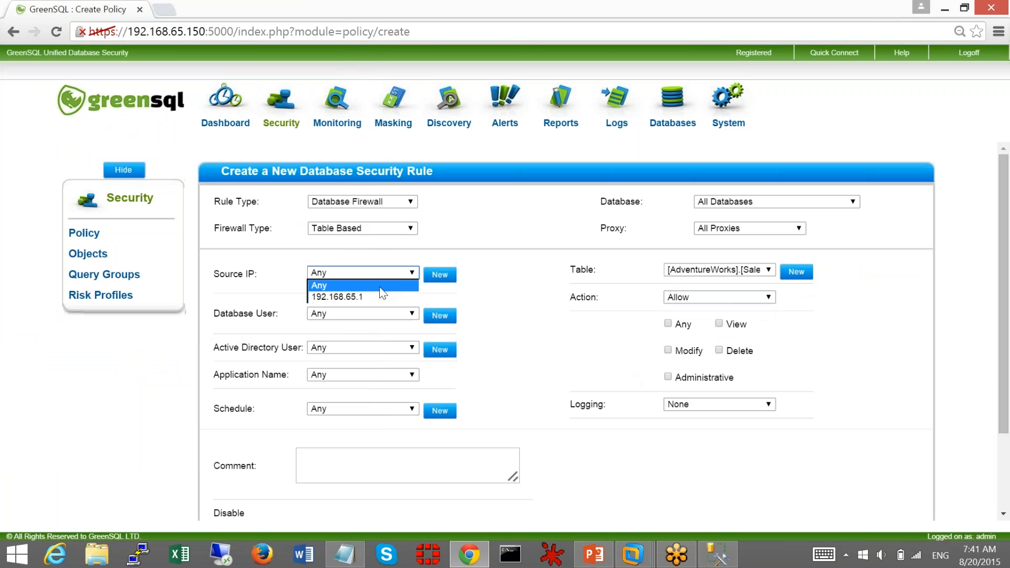
{"action": "left_click", "coordinate": [378, 297]}
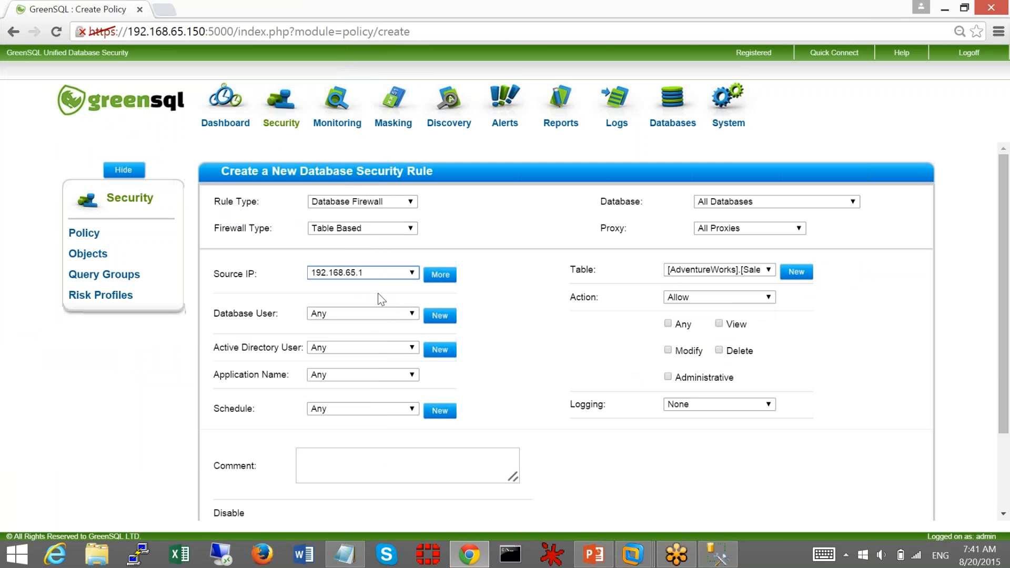
{"action": "left_click", "coordinate": [404, 315]}
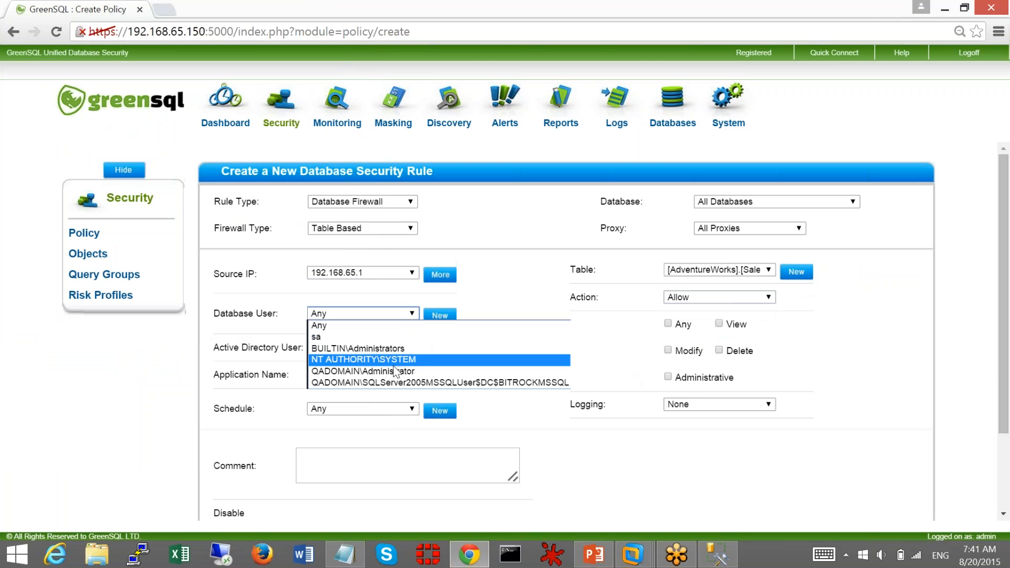
{"action": "left_click", "coordinate": [396, 349]}
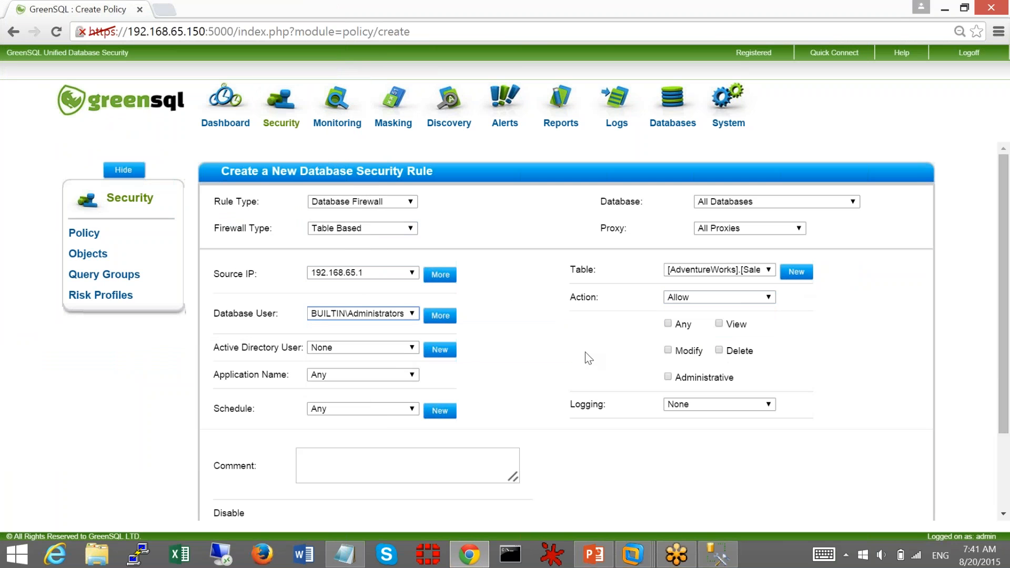
Restrict the rule to the Microsoft SQL Server Management Studio application with Administrative operations, and add another source IP selector.
{"action": "left_click", "coordinate": [412, 376]}
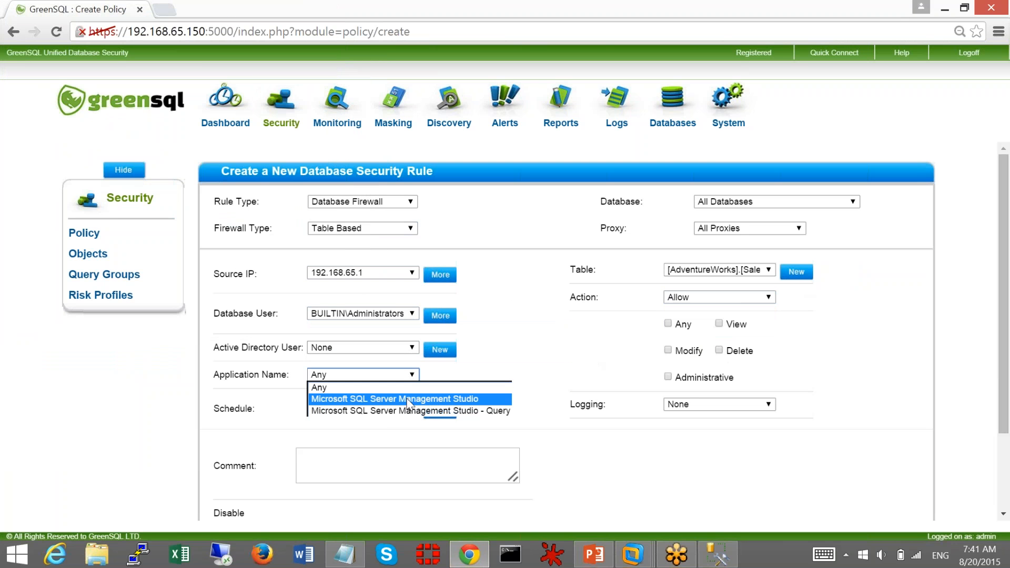
{"action": "left_click", "coordinate": [410, 400]}
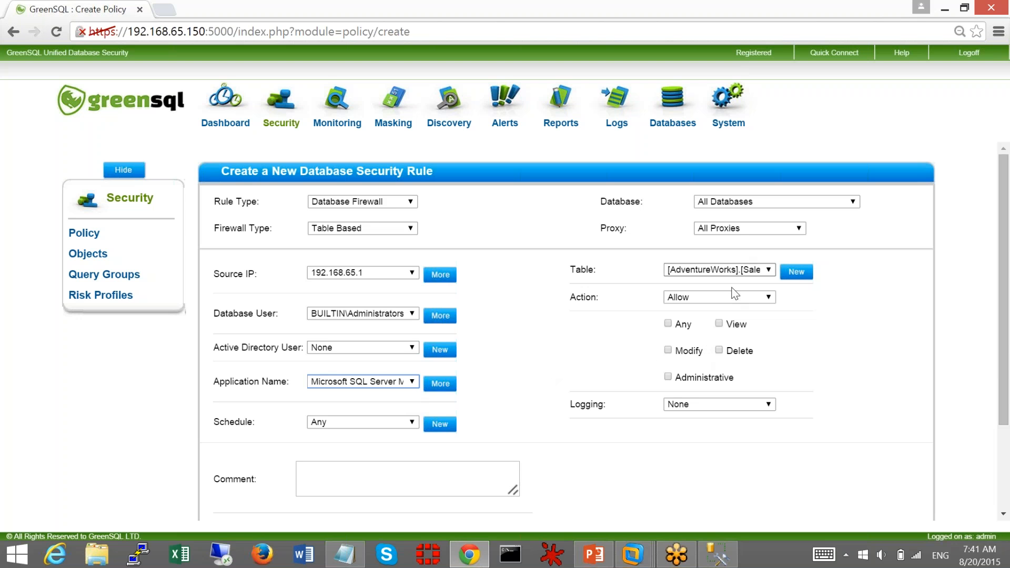
{"action": "left_click", "coordinate": [673, 375]}
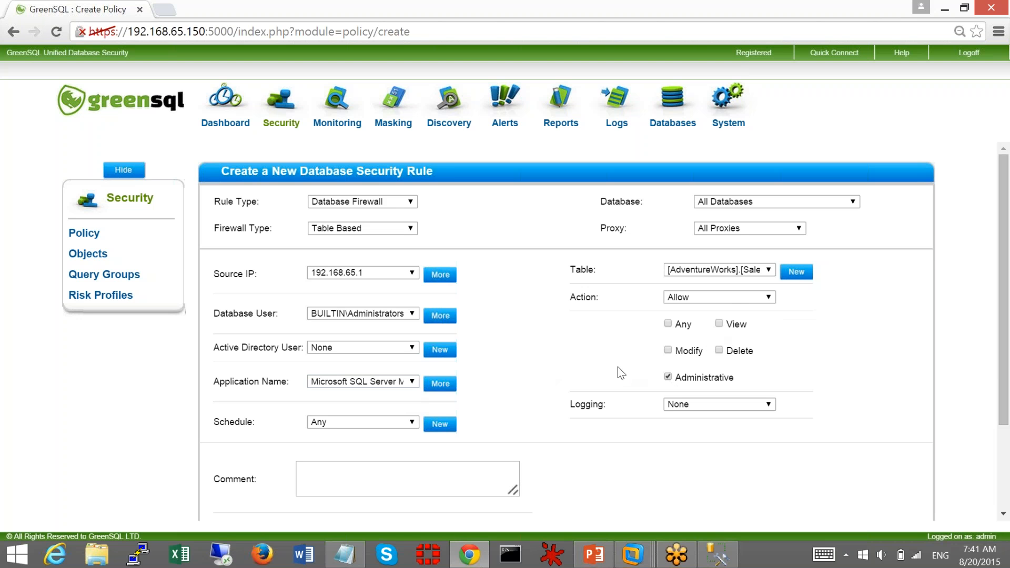
{"action": "left_click", "coordinate": [426, 278]}
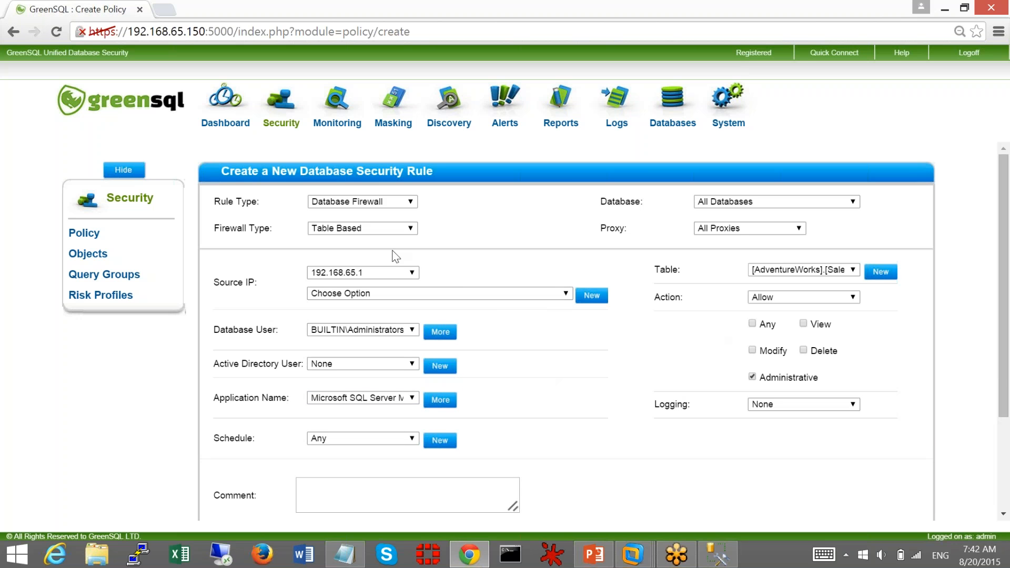
Abandon the unsaved rule and start a new Table Based Database Firewall rule for All Databases.
{"action": "left_click", "coordinate": [84, 233]}
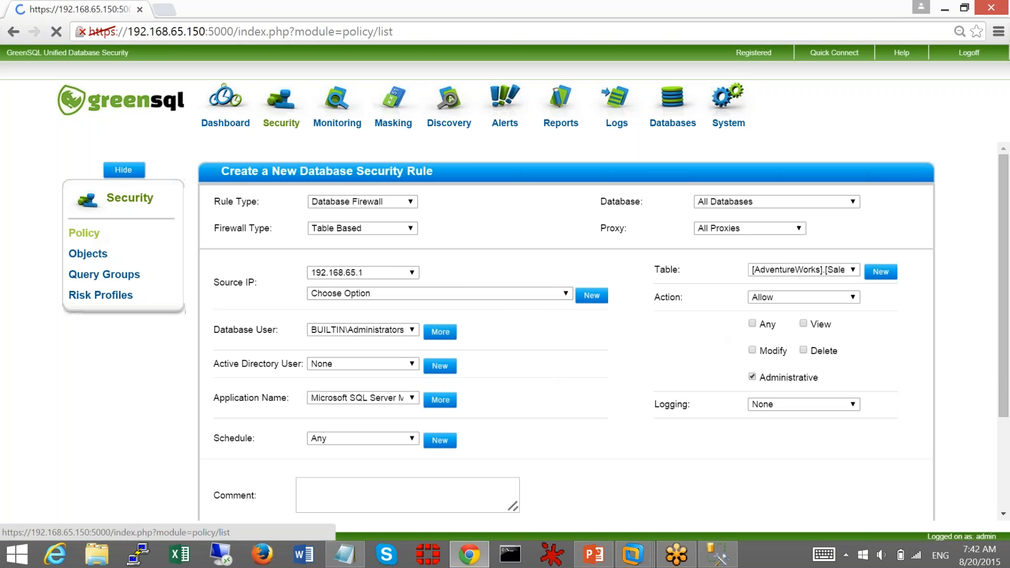
{"action": "left_click", "coordinate": [768, 176]}
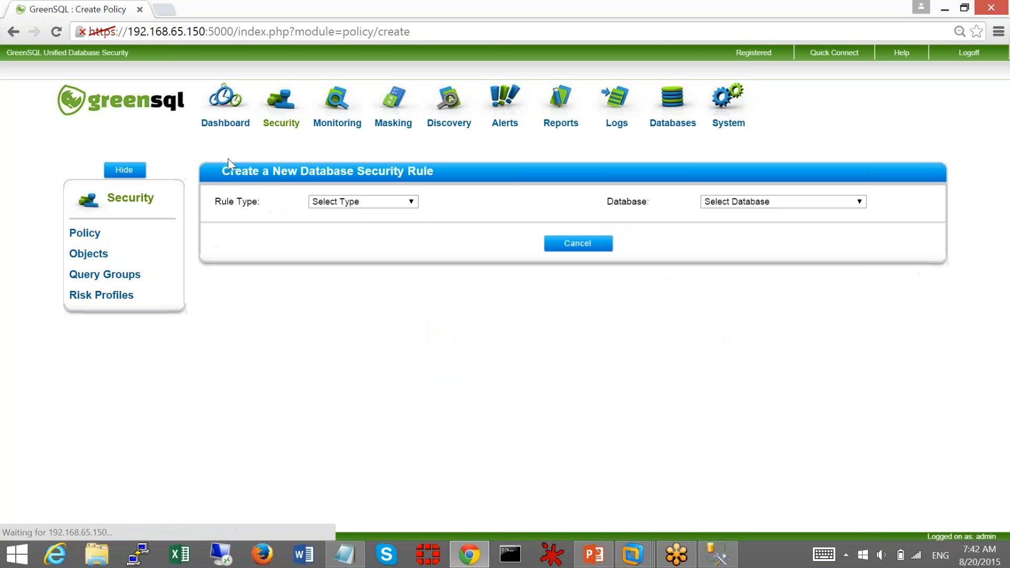
{"action": "left_click", "coordinate": [338, 202]}
{"action": "left_click", "coordinate": [347, 237]}
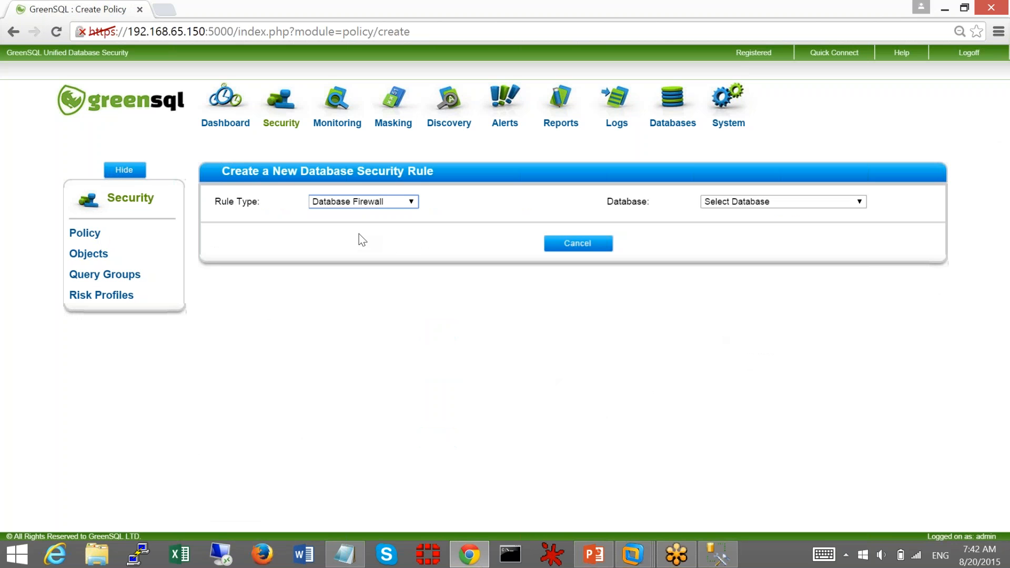
{"action": "left_click", "coordinate": [811, 206]}
{"action": "left_click", "coordinate": [800, 225]}
{"action": "left_click", "coordinate": [337, 229]}
{"action": "left_click", "coordinate": [338, 264]}
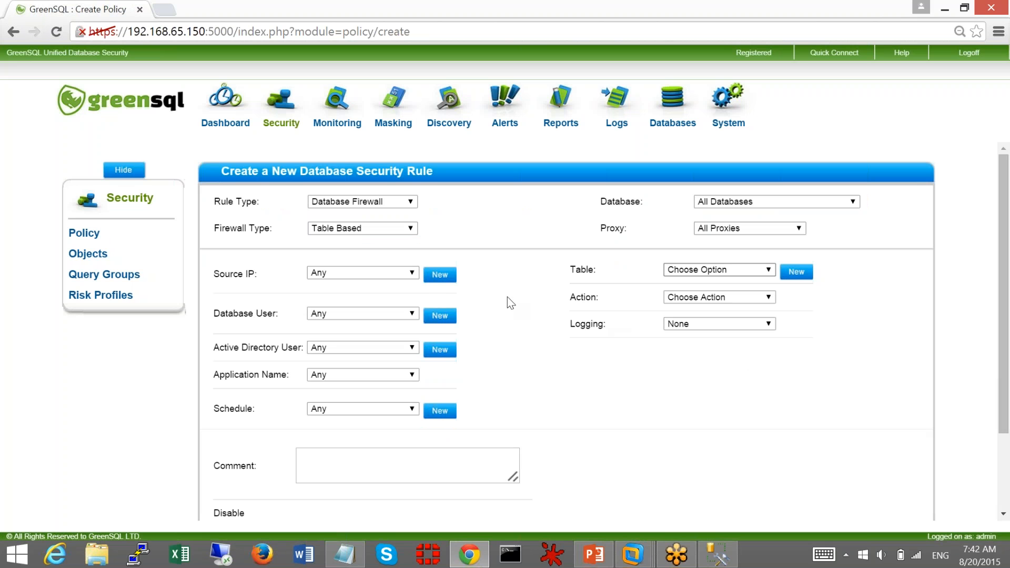
Create the source IP address object dmz-net with address 10.2.1.0 and netmask 255.255.255.128.
{"action": "left_click", "coordinate": [440, 275]}
{"action": "left_click", "coordinate": [218, 122]}
{"action": "type", "text": "dmz-net"}
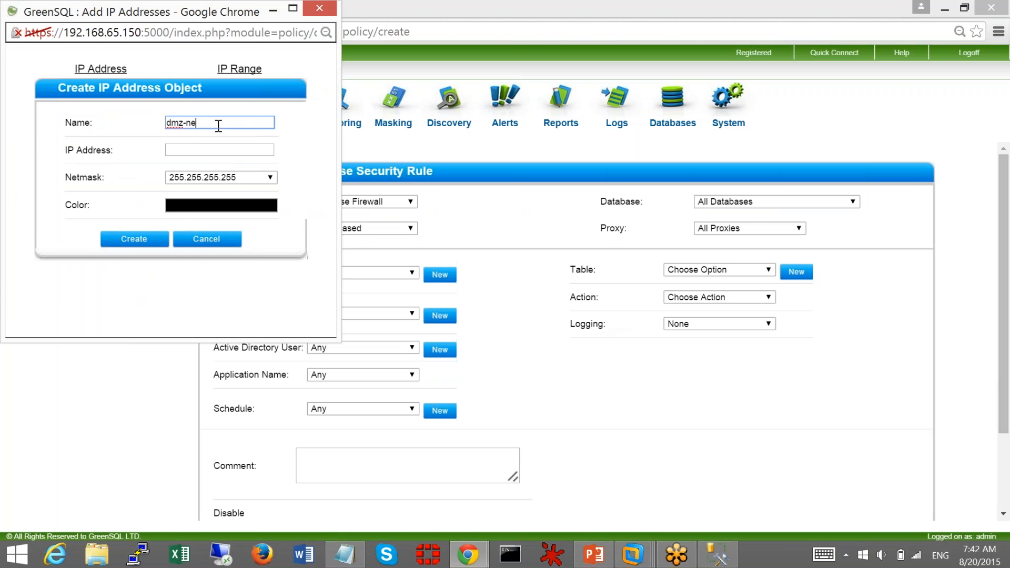
{"action": "left_click", "coordinate": [188, 151]}
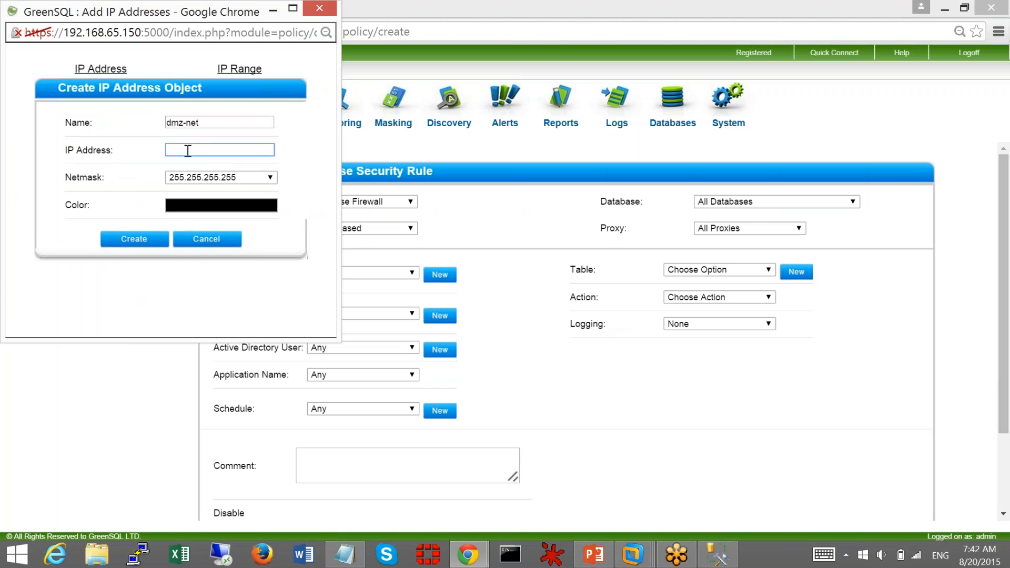
{"action": "type", "text": "10.2.1.0"}
{"action": "left_click", "coordinate": [199, 181]}
{"action": "left_click", "coordinate": [205, 270]}
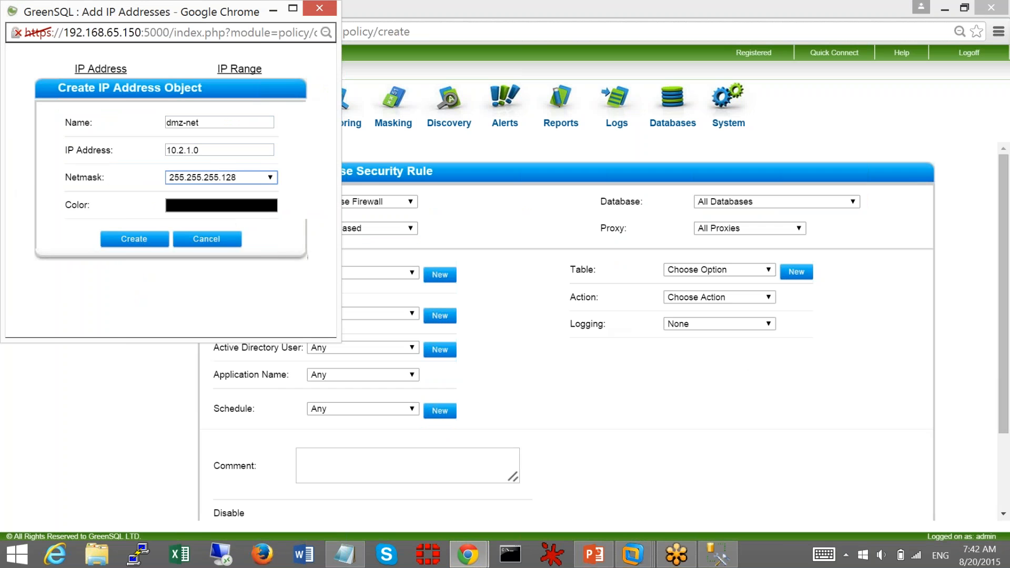
{"action": "left_click", "coordinate": [131, 239]}
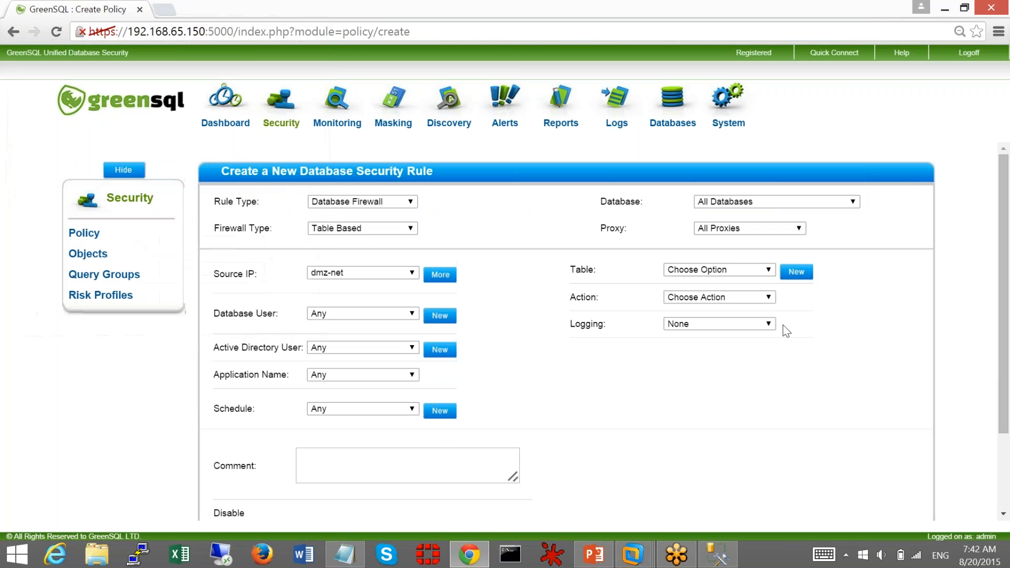
Apply the rule to Any Table with action Allow, permitting View, Modify and Delete but not Administrative operations.
{"action": "left_click", "coordinate": [753, 271]}
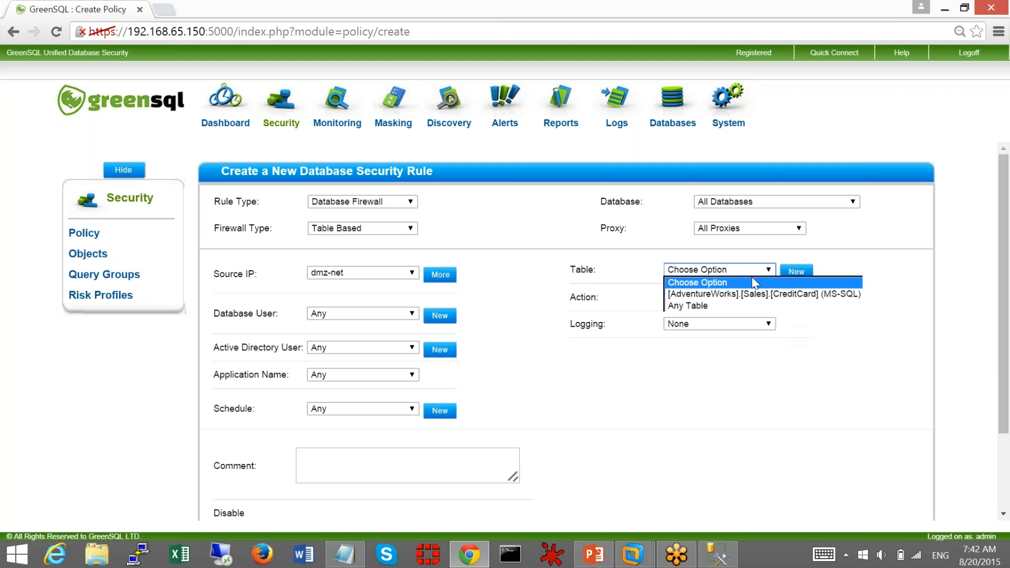
{"action": "left_click", "coordinate": [735, 304]}
{"action": "left_click", "coordinate": [735, 298]}
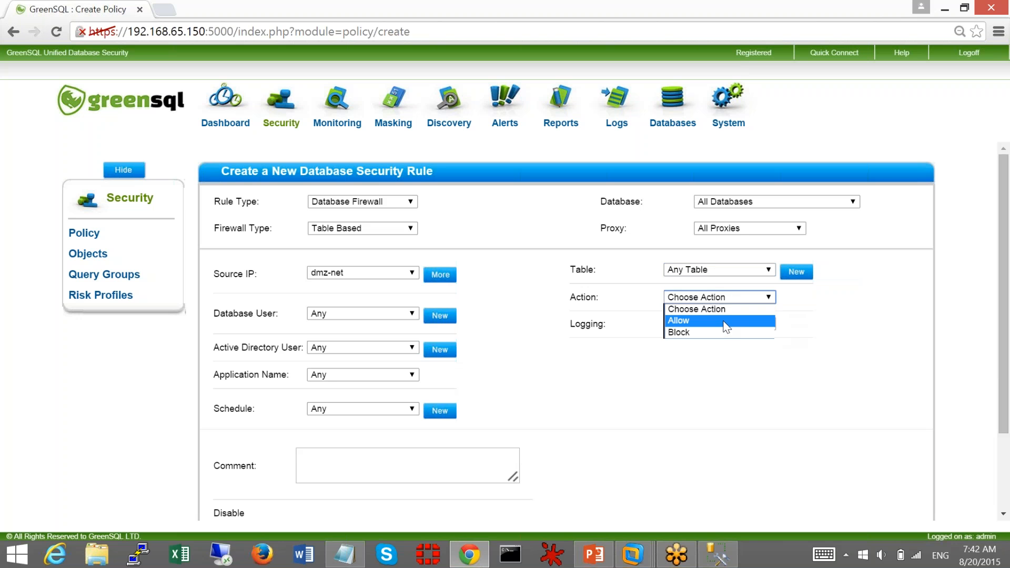
{"action": "left_click", "coordinate": [727, 322]}
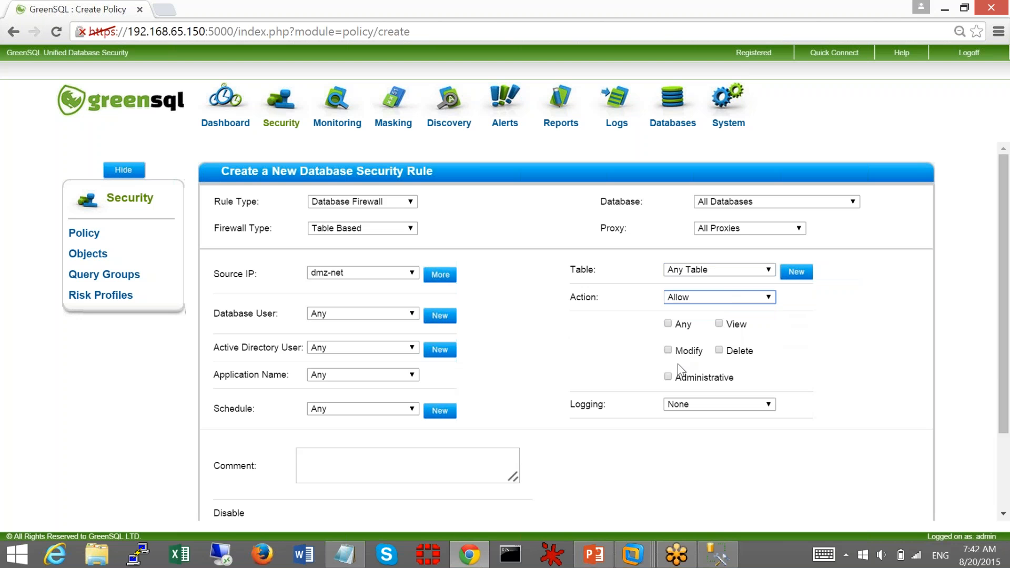
{"action": "left_click", "coordinate": [667, 325]}
{"action": "left_click", "coordinate": [669, 378]}
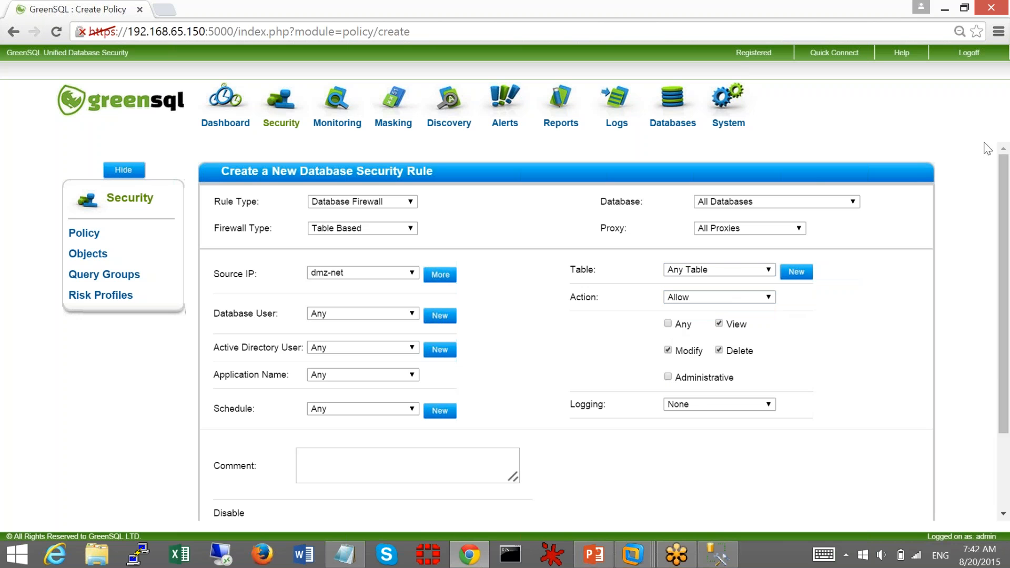
Review the database and proxy choices available for the rule, keeping All Databases and All Proxies.
{"action": "left_click", "coordinate": [796, 203]}
{"action": "left_click", "coordinate": [796, 205]}
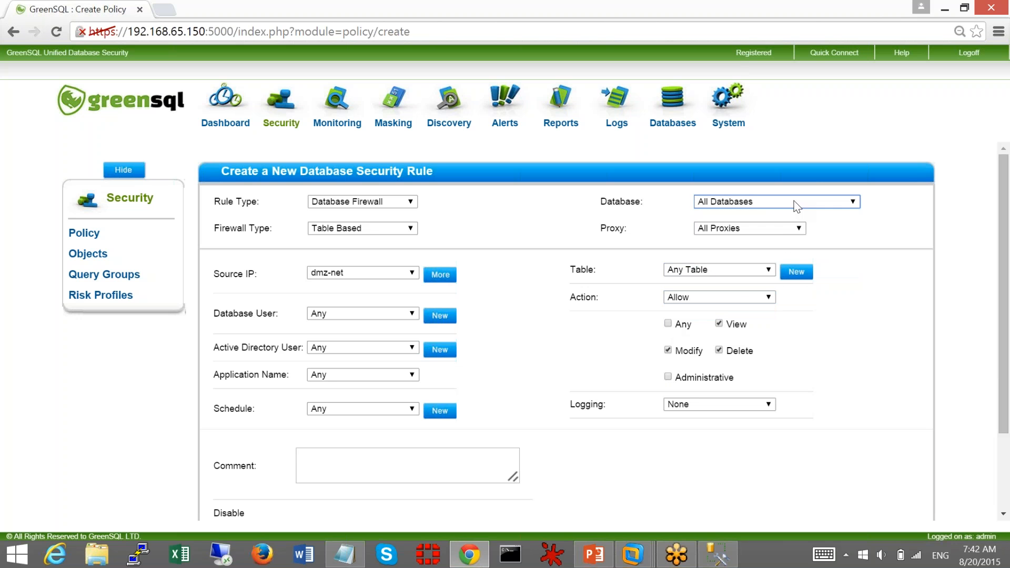
{"action": "left_click", "coordinate": [780, 229]}
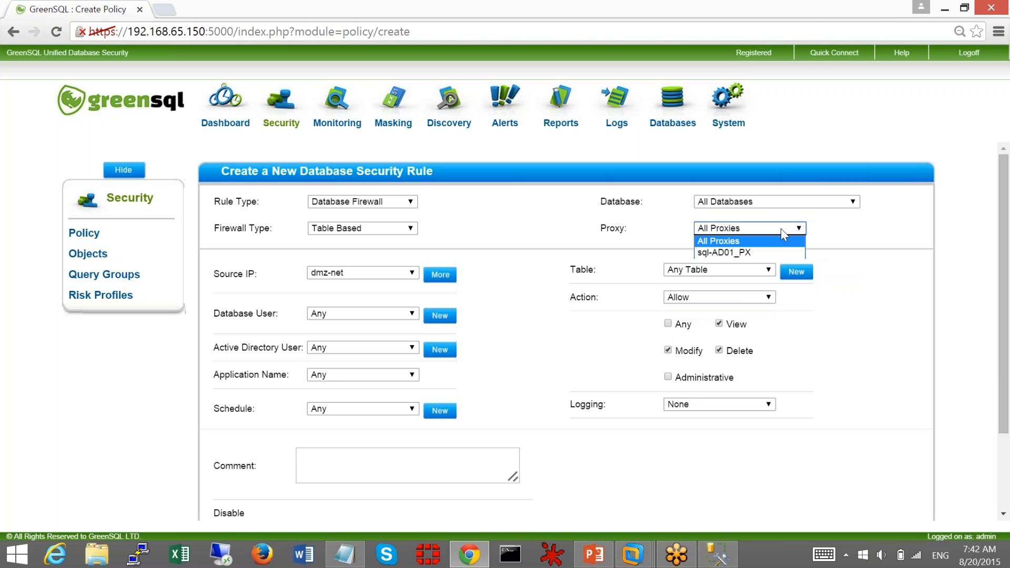
{"action": "left_click", "coordinate": [887, 247]}
Change the firewall type to Procedure Based and create a procedure object for AdventureWorks HumanResources uspUpdateEmployeeLogin through proxy sql-AD01_PX.
{"action": "left_click", "coordinate": [371, 230]}
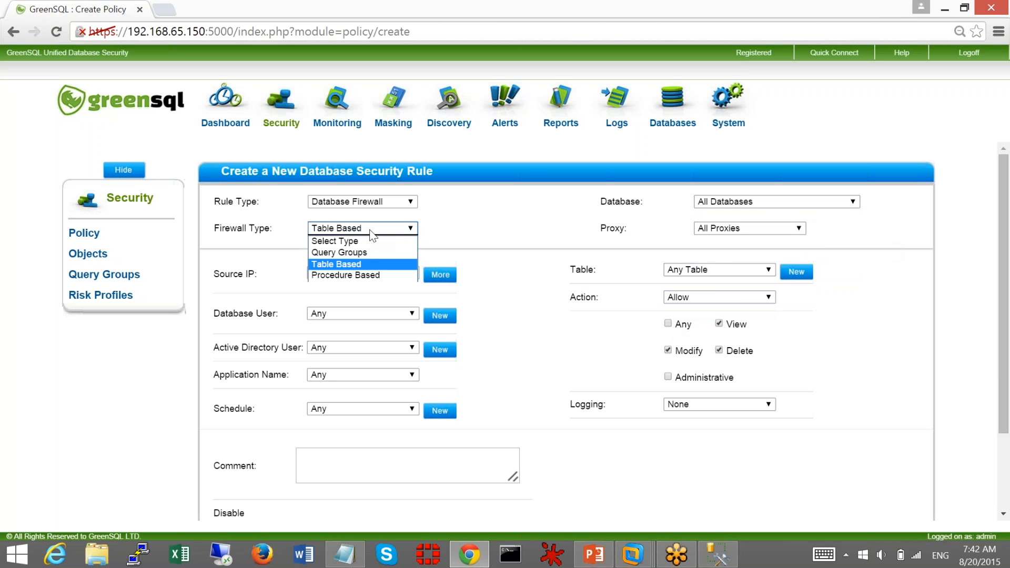
{"action": "left_click", "coordinate": [371, 273]}
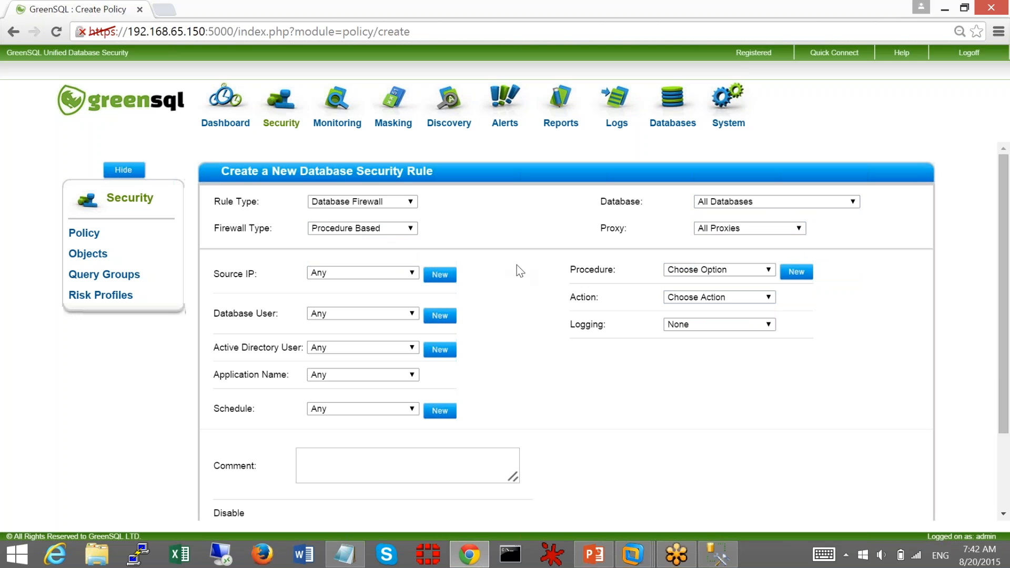
{"action": "left_click", "coordinate": [794, 274]}
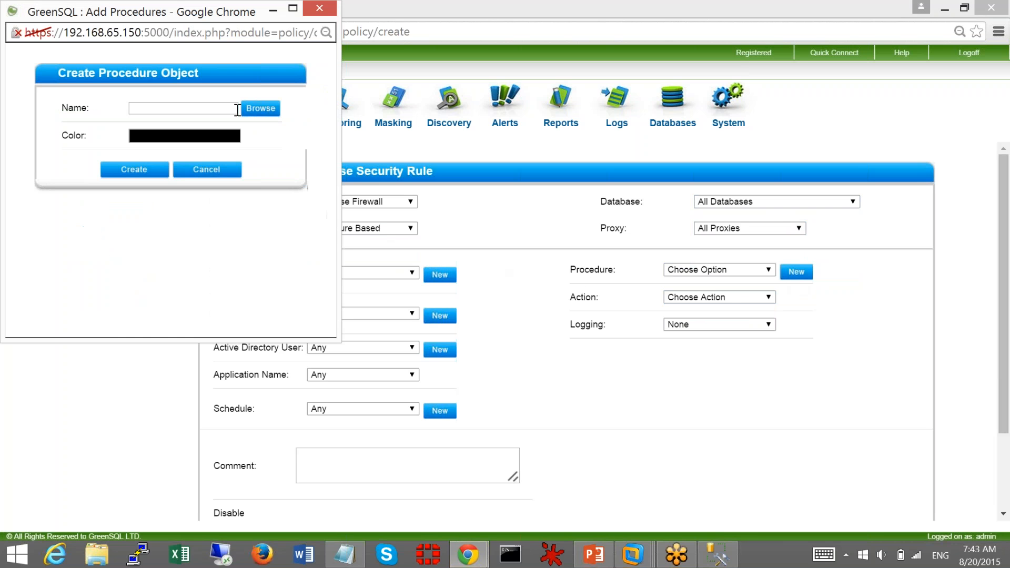
{"action": "left_click", "coordinate": [258, 112]}
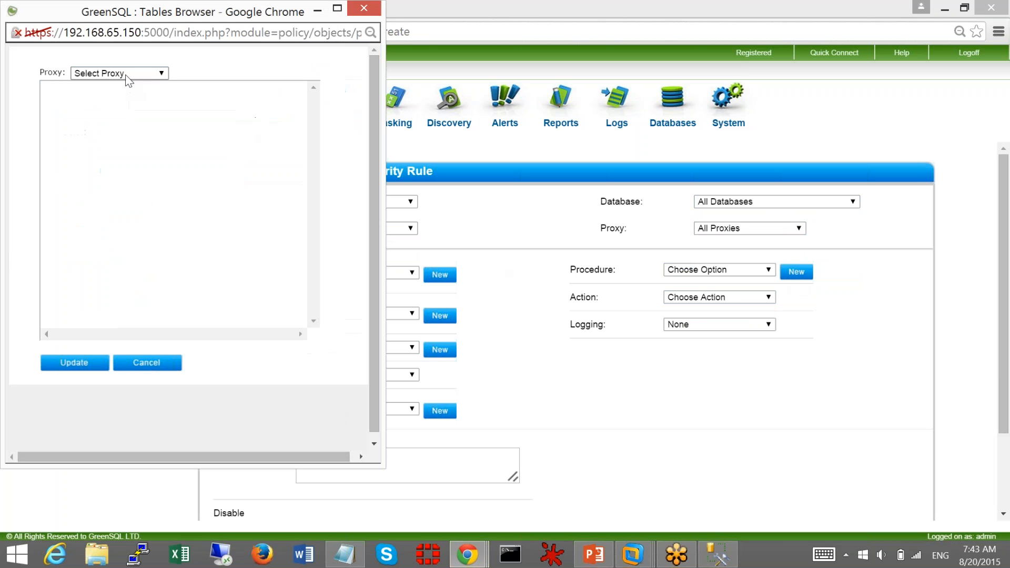
{"action": "left_click", "coordinate": [160, 74]}
{"action": "left_click", "coordinate": [127, 97]}
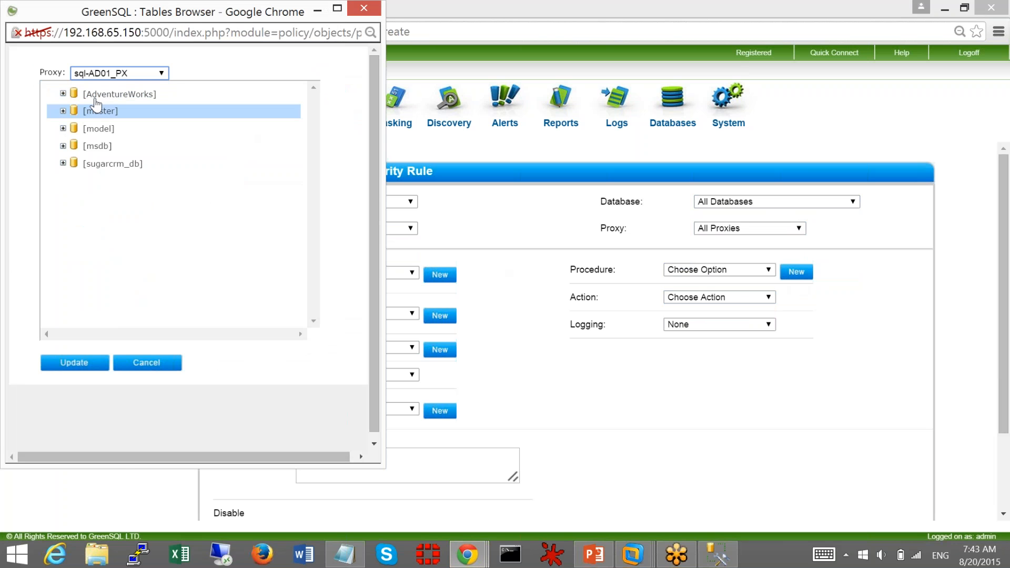
{"action": "left_click", "coordinate": [110, 99]}
{"action": "left_click", "coordinate": [141, 126]}
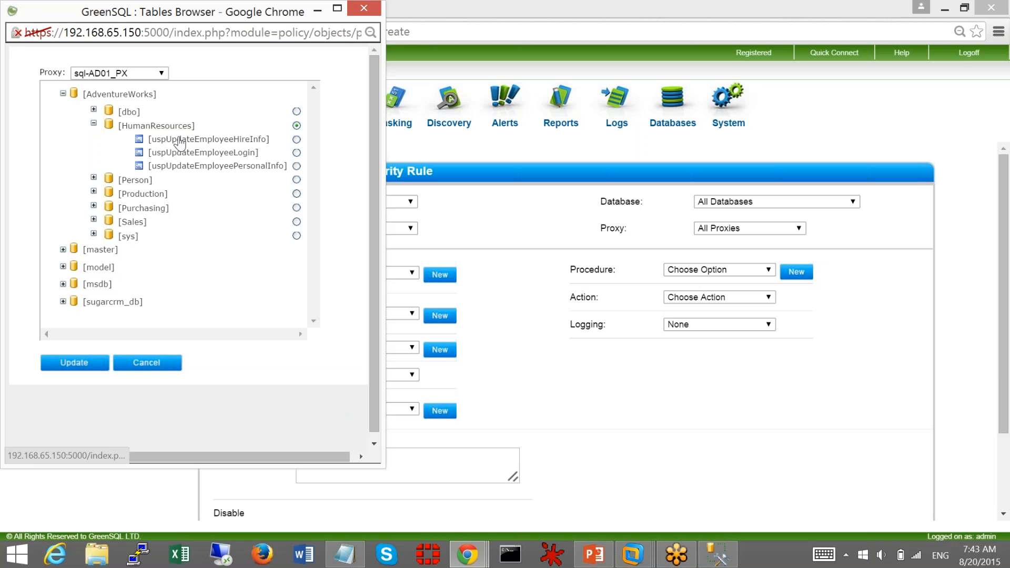
{"action": "left_click", "coordinate": [296, 152]}
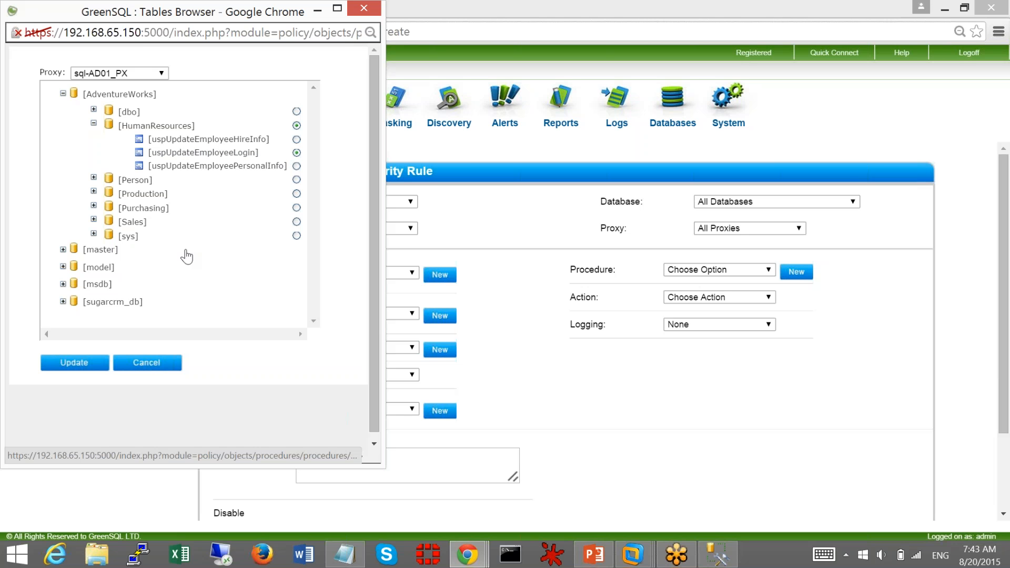
{"action": "left_click", "coordinate": [63, 363]}
{"action": "left_click", "coordinate": [147, 171]}
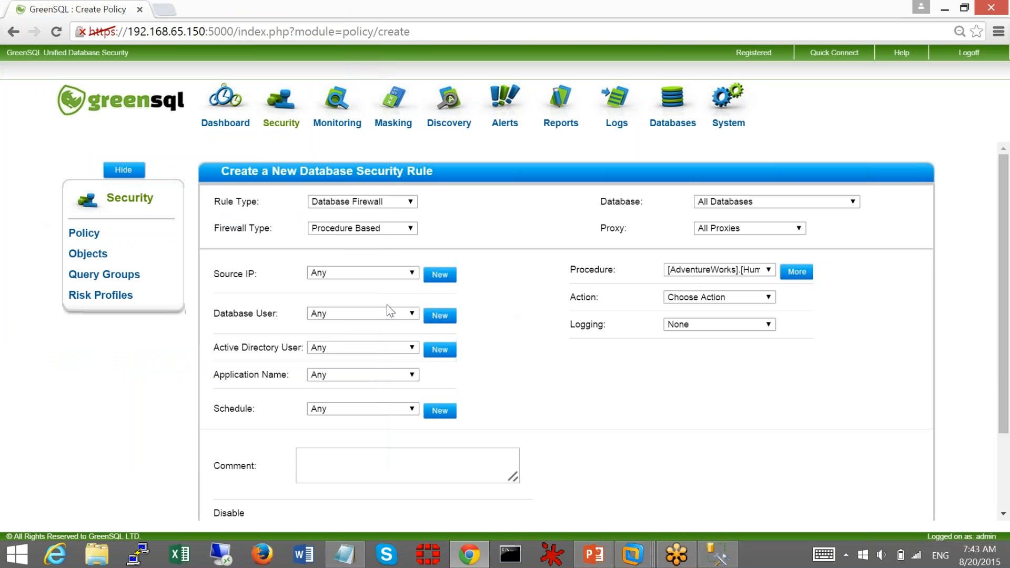
Look through the Active Directory users without choosing one and set the procedure rule's action to Allow.
{"action": "left_click", "coordinate": [441, 350]}
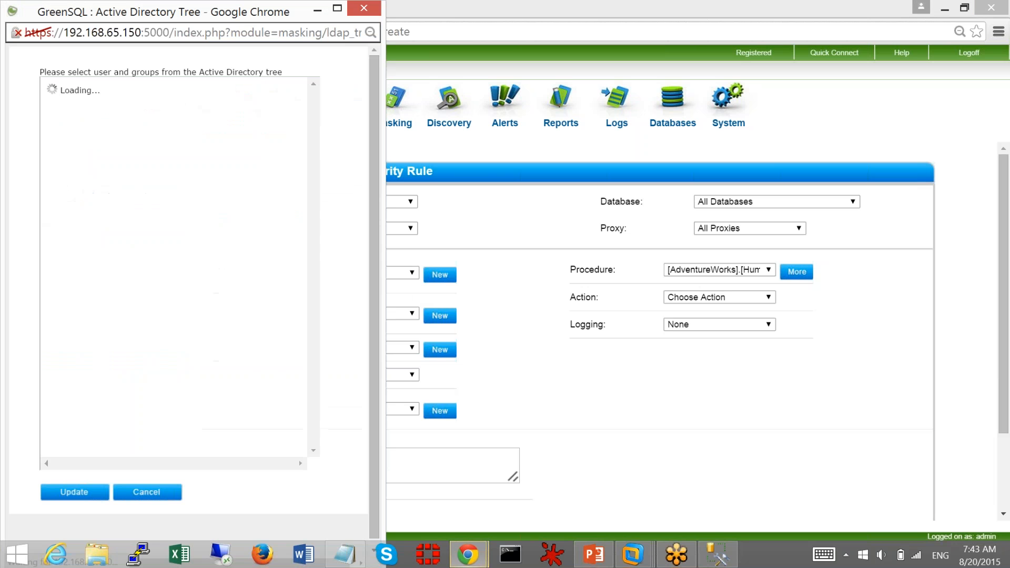
{"action": "left_click", "coordinate": [89, 92]}
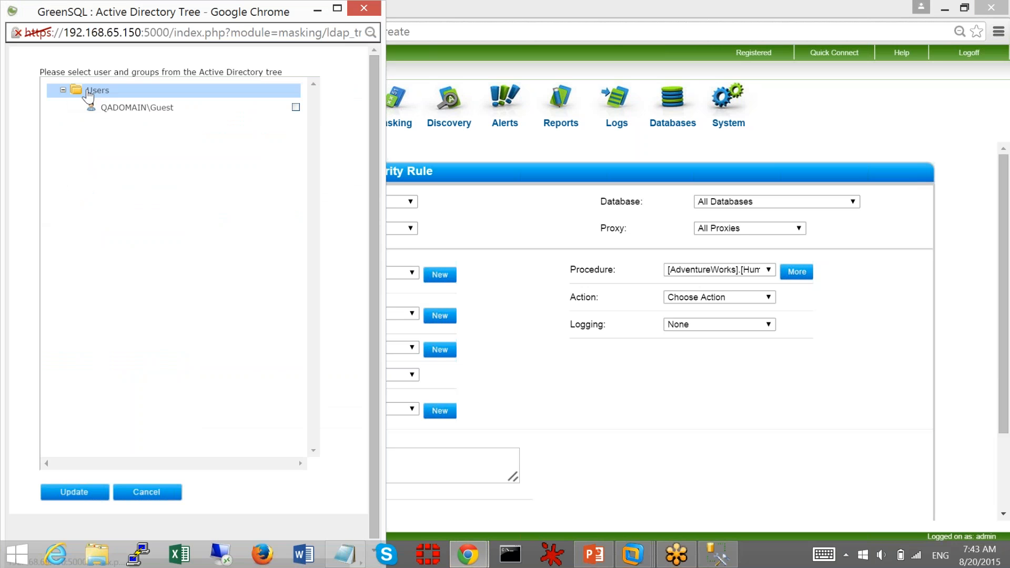
{"action": "left_click", "coordinate": [363, 9]}
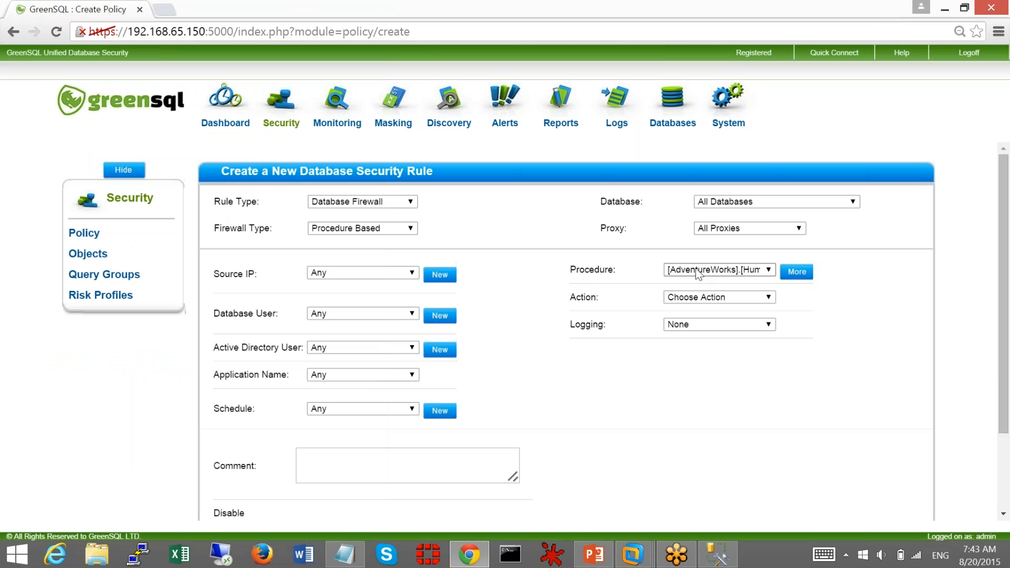
{"action": "left_click", "coordinate": [692, 298]}
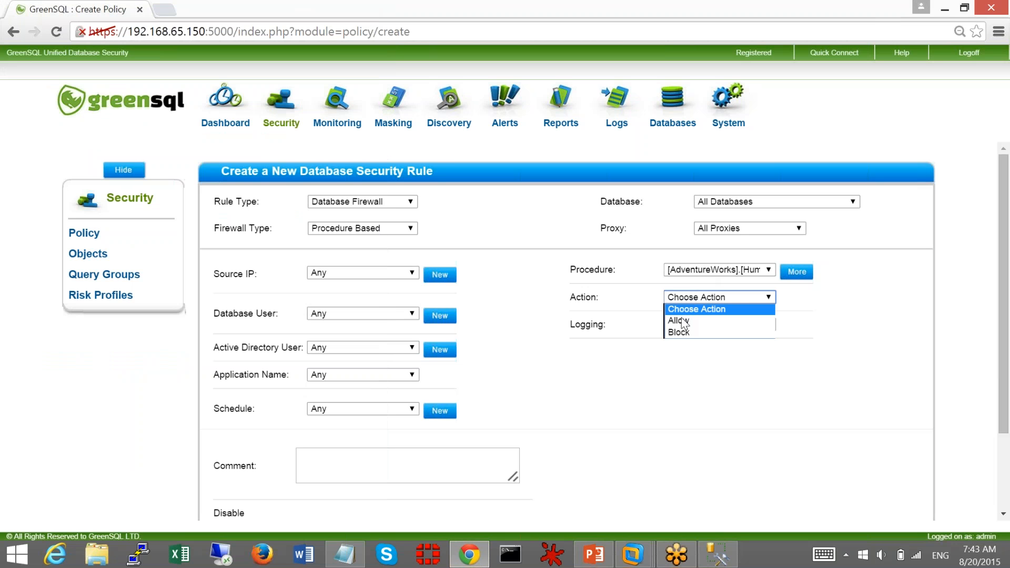
{"action": "left_click", "coordinate": [682, 316]}
Change the rule type to Risk Based - IPS/IDS and review its mode and risk profile choices, keeping Active Protection - IPS.
{"action": "left_click", "coordinate": [347, 202]}
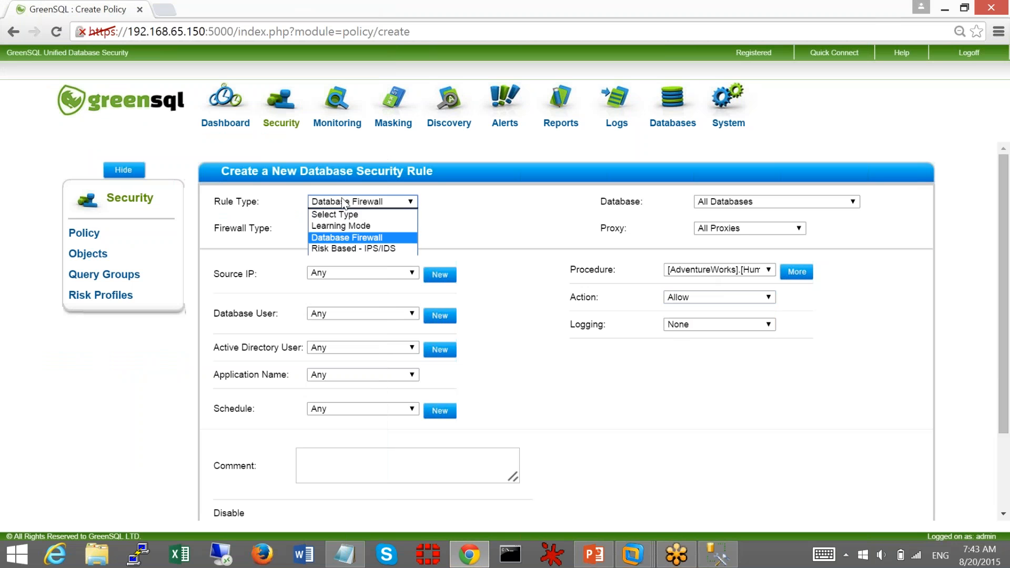
{"action": "left_click", "coordinate": [347, 247]}
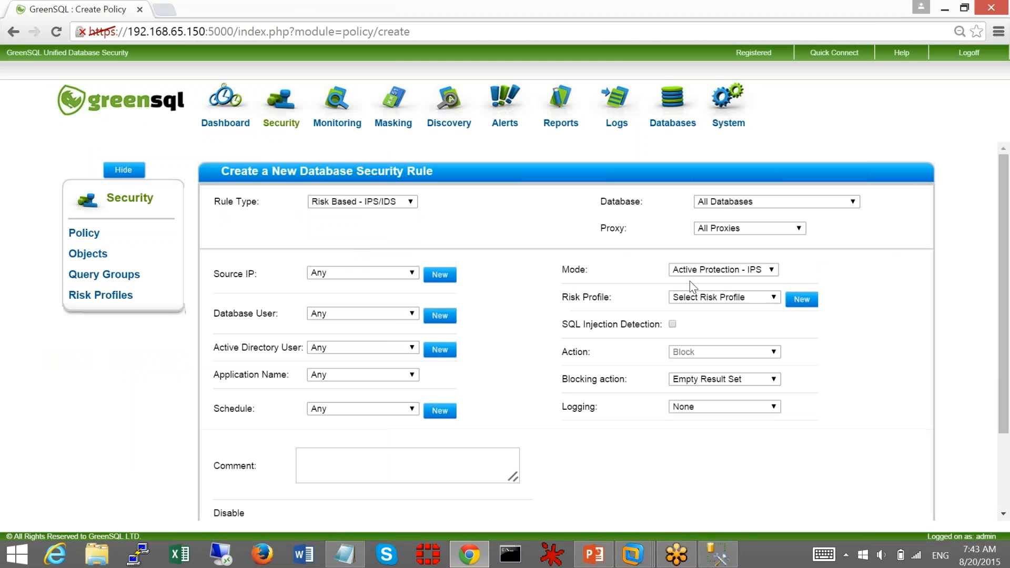
{"action": "left_click", "coordinate": [774, 273]}
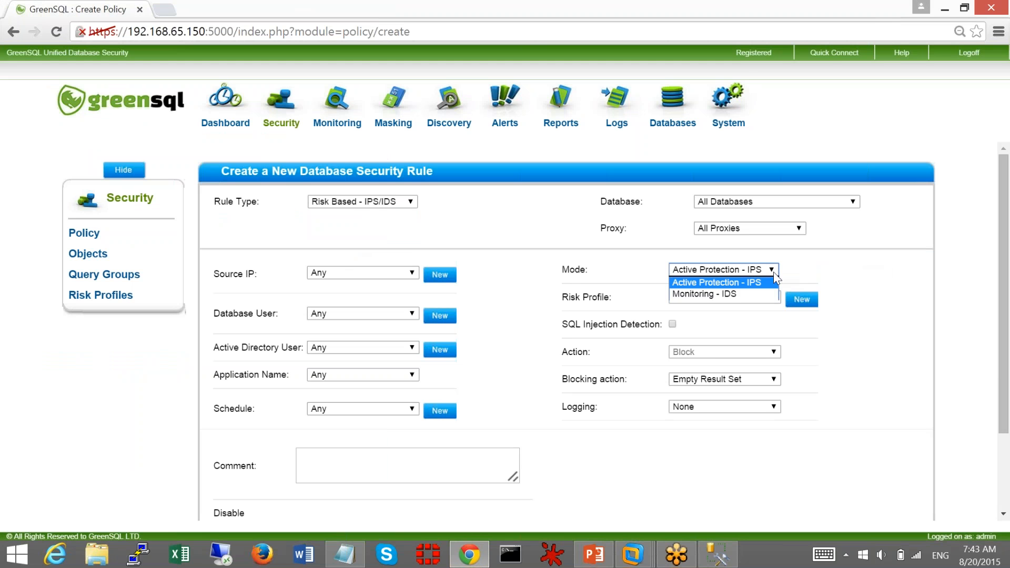
{"action": "left_click", "coordinate": [800, 268]}
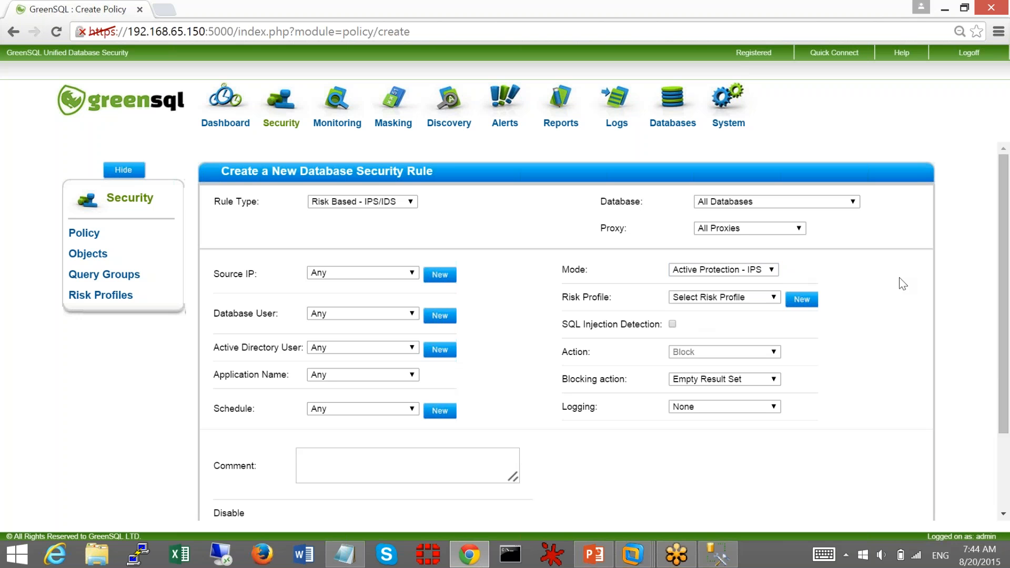
{"action": "left_click", "coordinate": [702, 299]}
{"action": "left_click", "coordinate": [702, 301]}
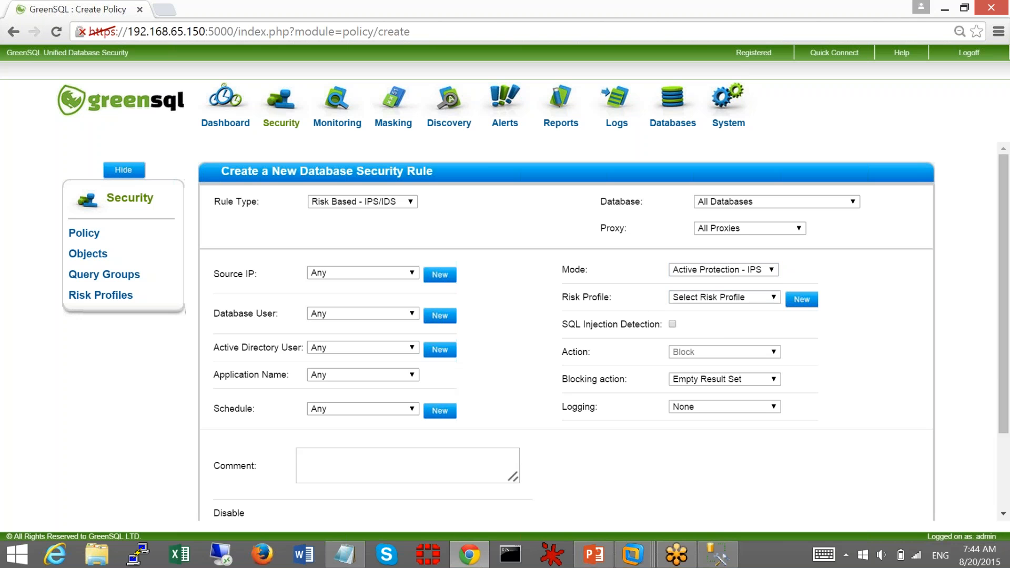
Start a new MS-SQL risk profile and examine the risk groups, including the object categories under View Objects.
{"action": "left_click", "coordinate": [74, 297]}
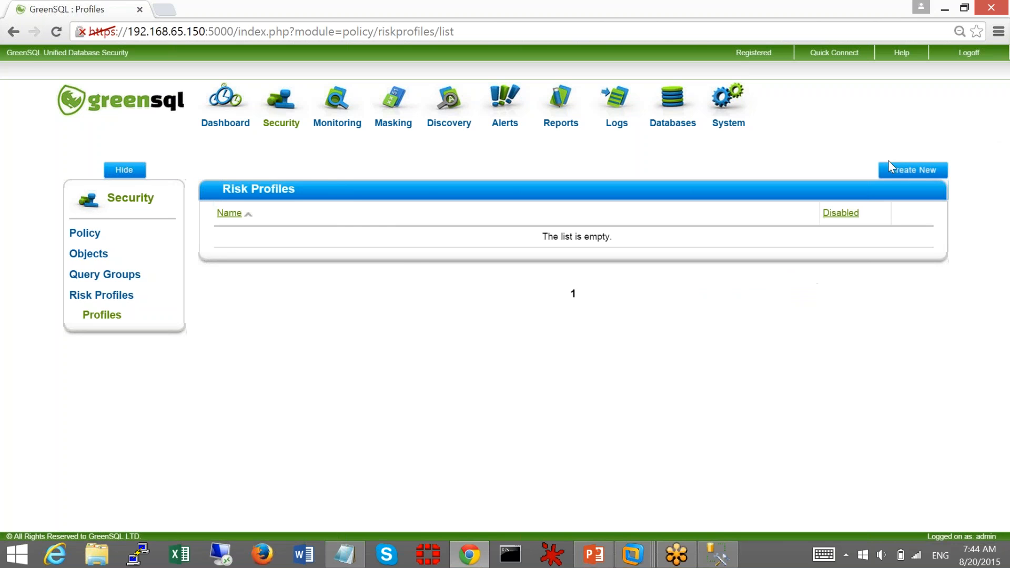
{"action": "left_click", "coordinate": [922, 174]}
{"action": "left_click", "coordinate": [559, 263]}
{"action": "left_click", "coordinate": [544, 296]}
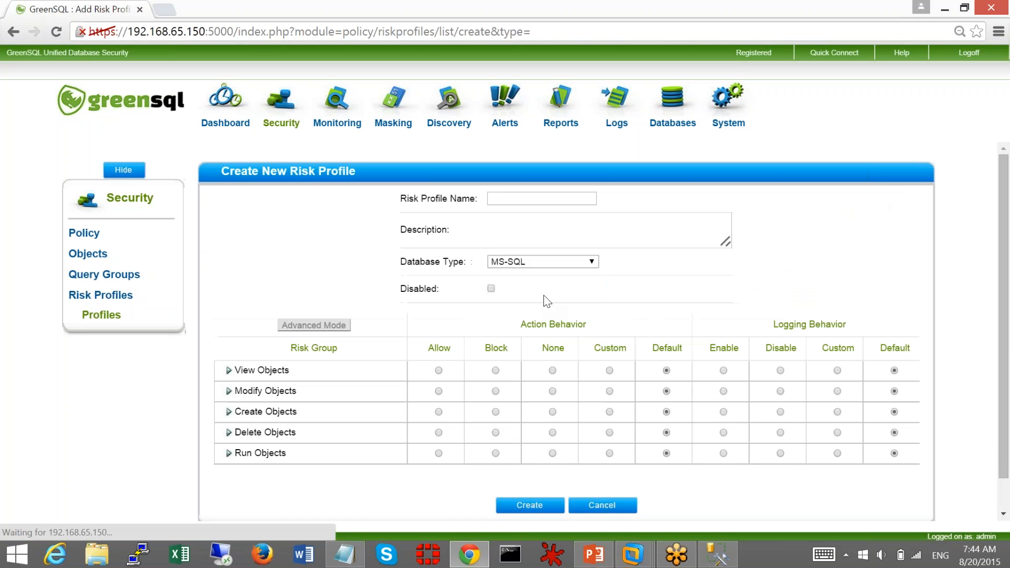
{"action": "scroll", "coordinate": [499, 416], "scroll_direction": "down", "scroll_amount": 1}
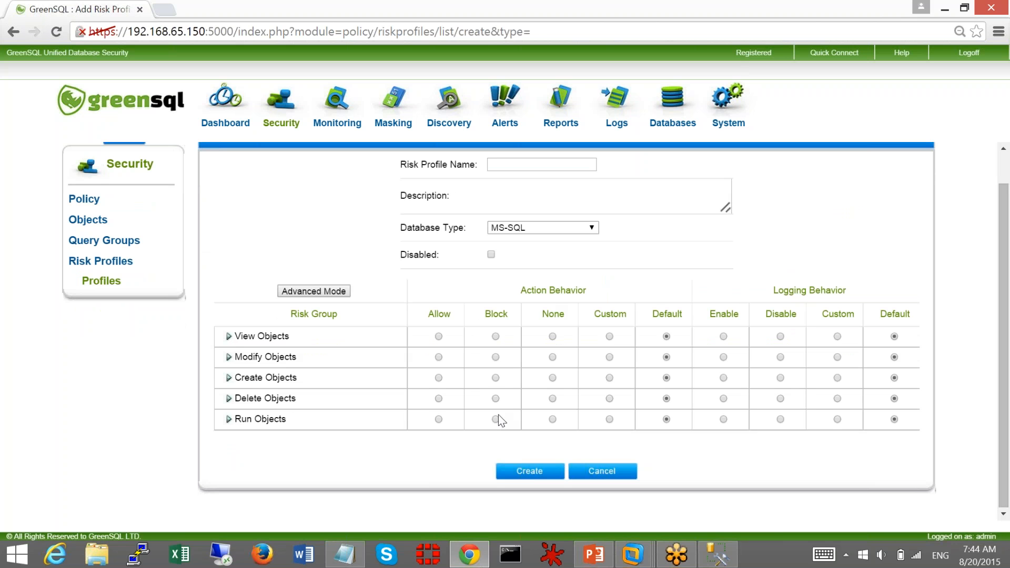
{"action": "left_click", "coordinate": [227, 337]}
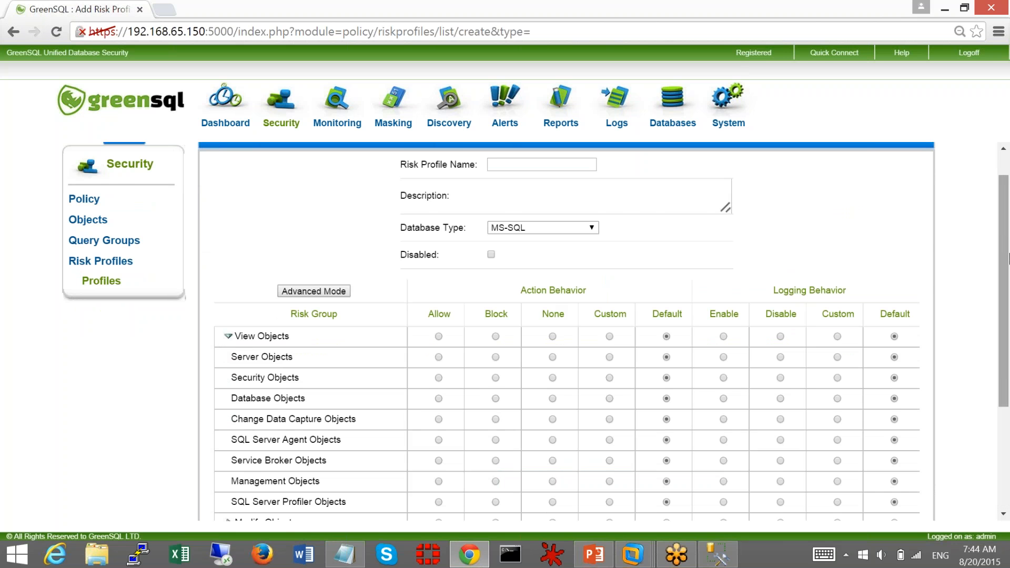
{"action": "scroll", "coordinate": [1006, 316], "scroll_direction": "down", "scroll_amount": 2}
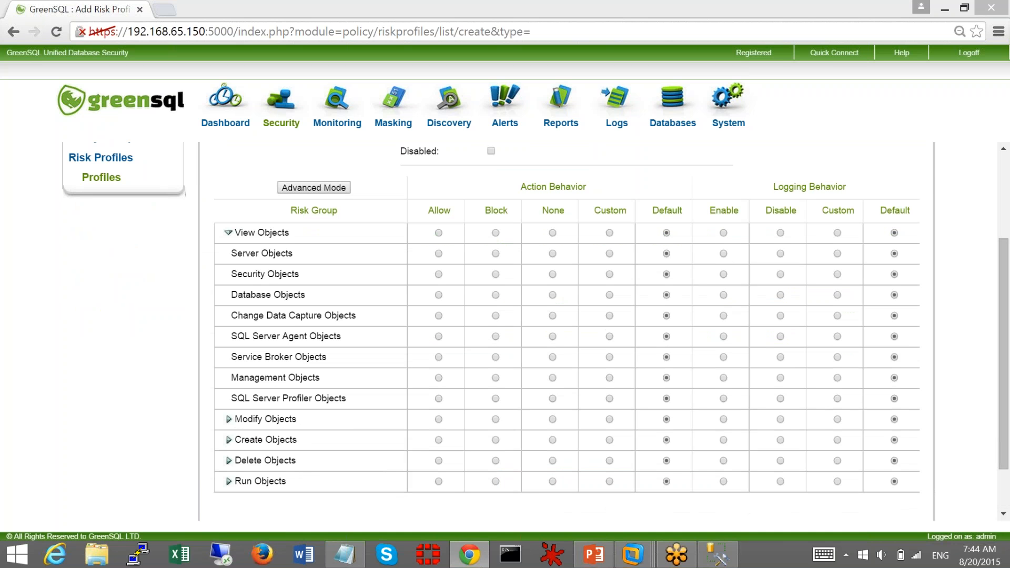
Show the risk profile in Advanced Mode and examine the individual risk commands for View Server Objects and Modify Server Objects.
{"action": "left_click", "coordinate": [334, 192]}
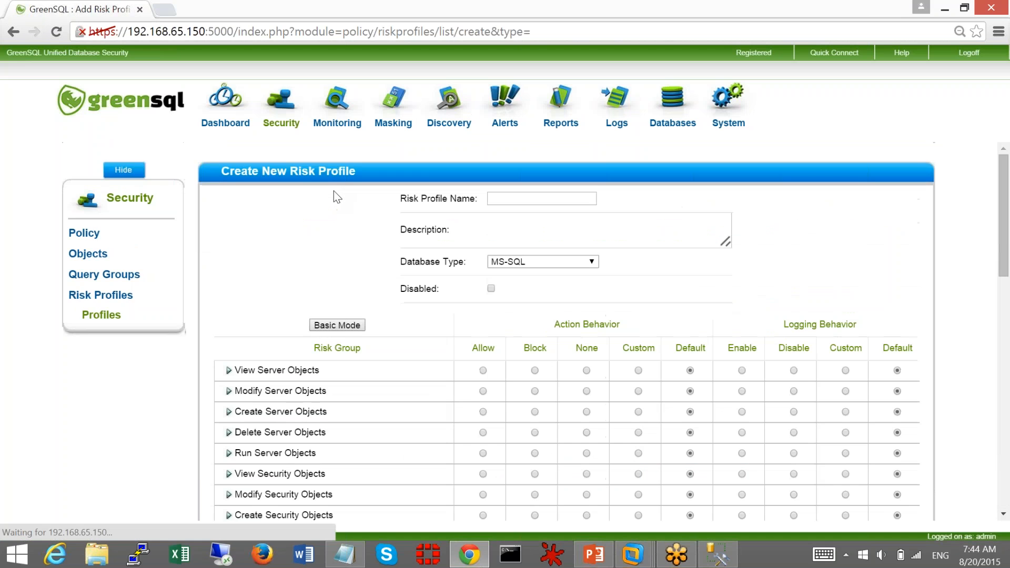
{"action": "scroll", "coordinate": [1008, 203], "scroll_direction": "down", "scroll_amount": 3}
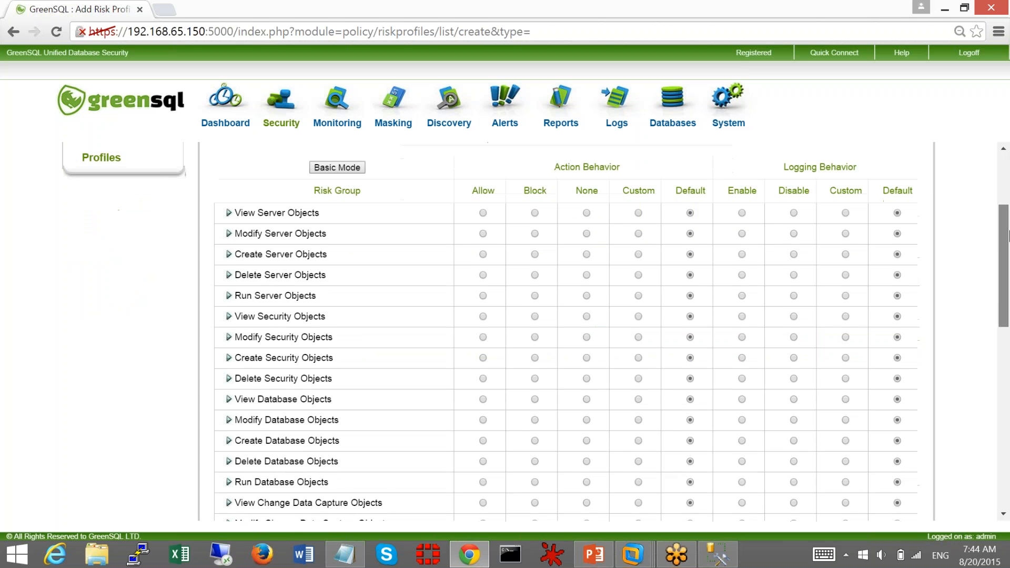
{"action": "left_click", "coordinate": [226, 198]}
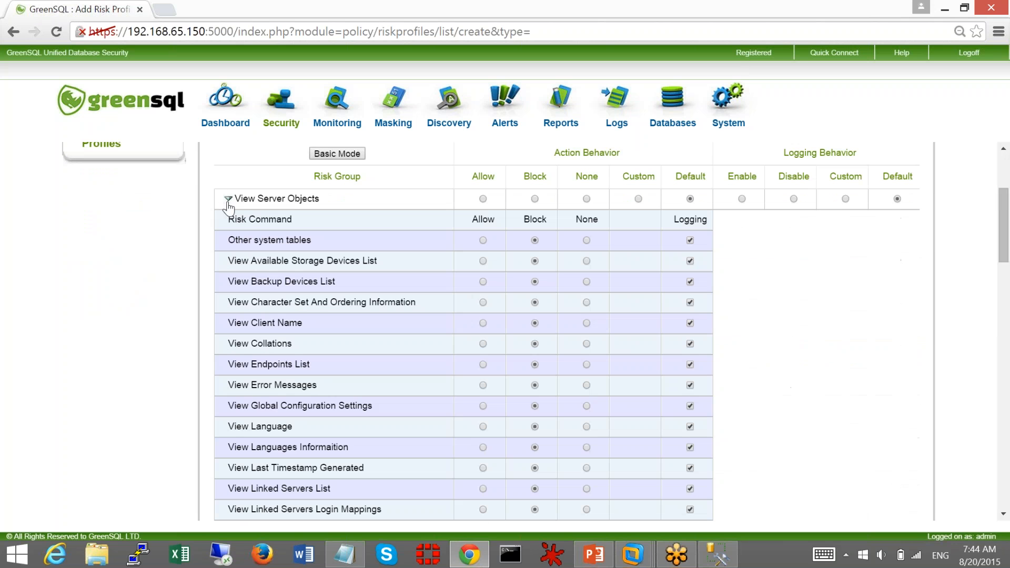
{"action": "left_click_drag", "start_coordinate": [1005, 240], "coordinate": [1007, 329]}
{"action": "left_click", "coordinate": [228, 470]}
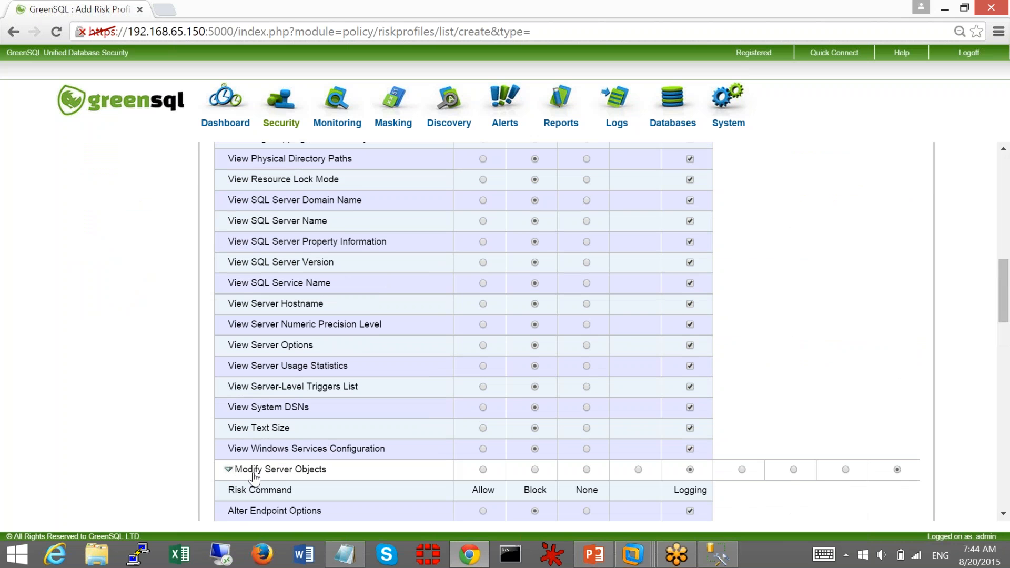
{"action": "left_click_drag", "start_coordinate": [1006, 268], "coordinate": [1008, 153]}
{"action": "left_click", "coordinate": [1005, 165]}
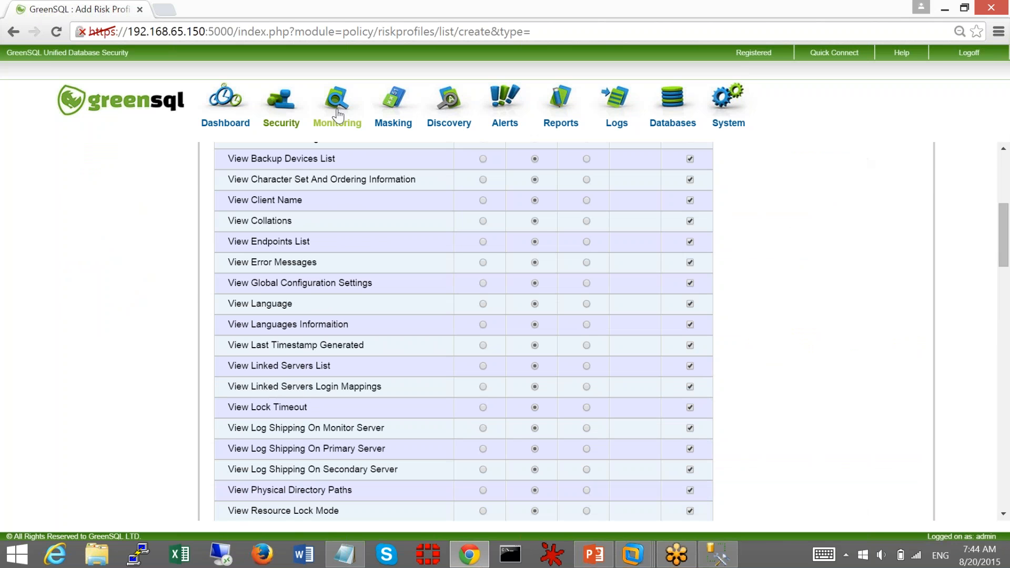
Leave the unsaved risk profile for the security policy list and present the Database Security slide in PowerPoint.
{"action": "left_click", "coordinate": [309, 115]}
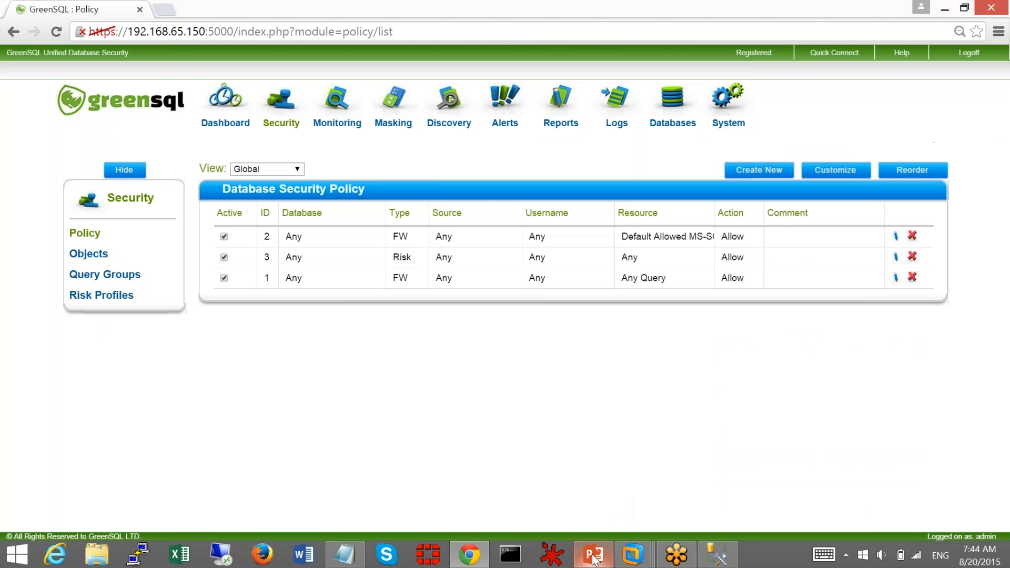
{"action": "left_click", "coordinate": [594, 559]}
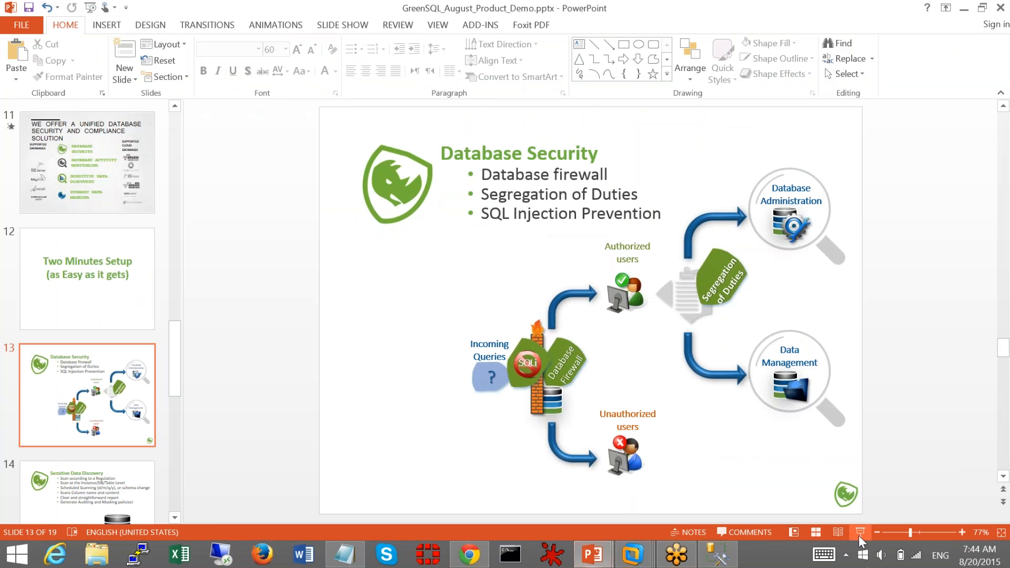
{"action": "left_click", "coordinate": [859, 533]}
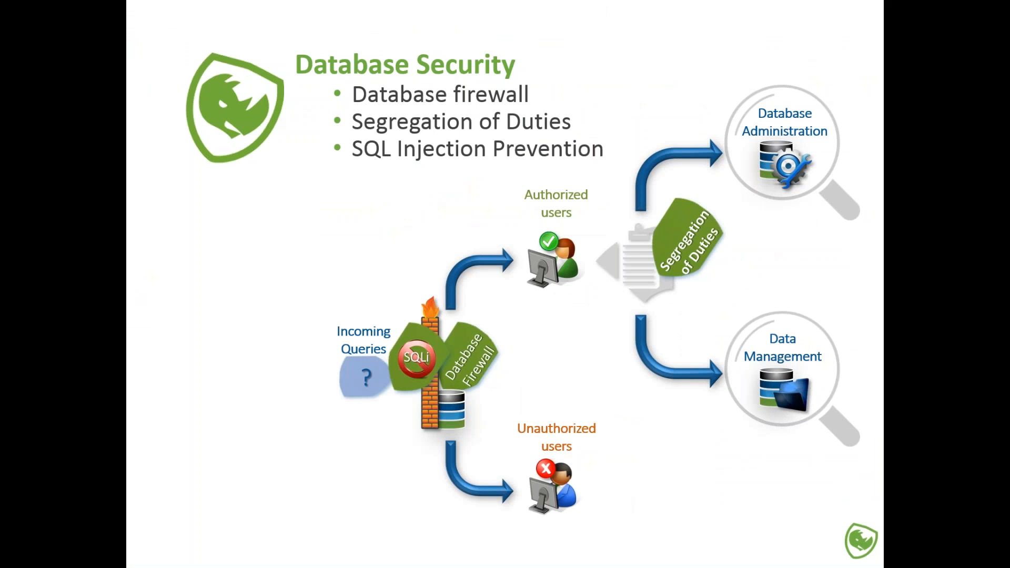
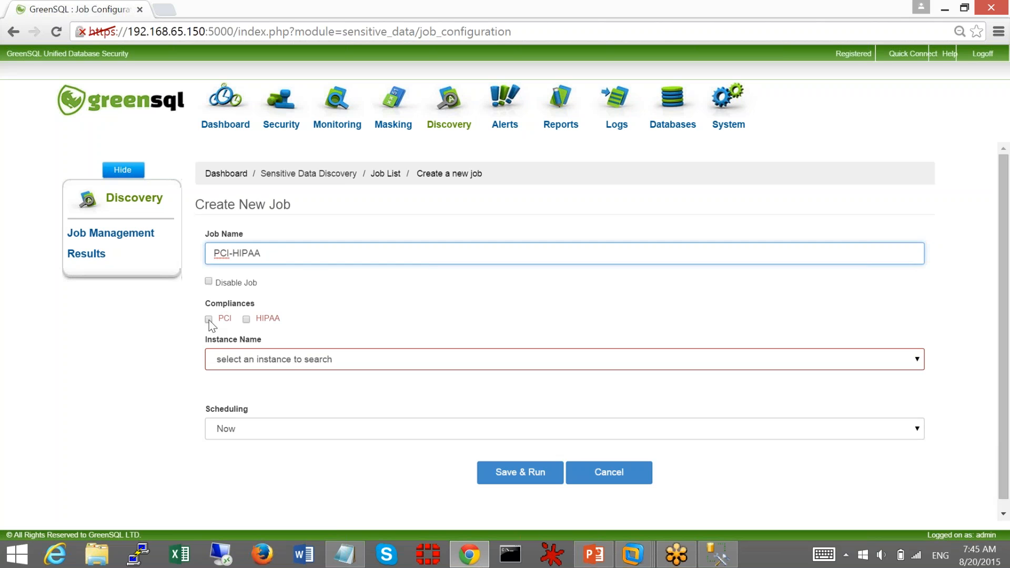
Set the PCI-HIPAA discovery job's compliances to PCI and HIPAA and its instance to sql-AD01 (SQL Server).
{"action": "left_click", "coordinate": [209, 319]}
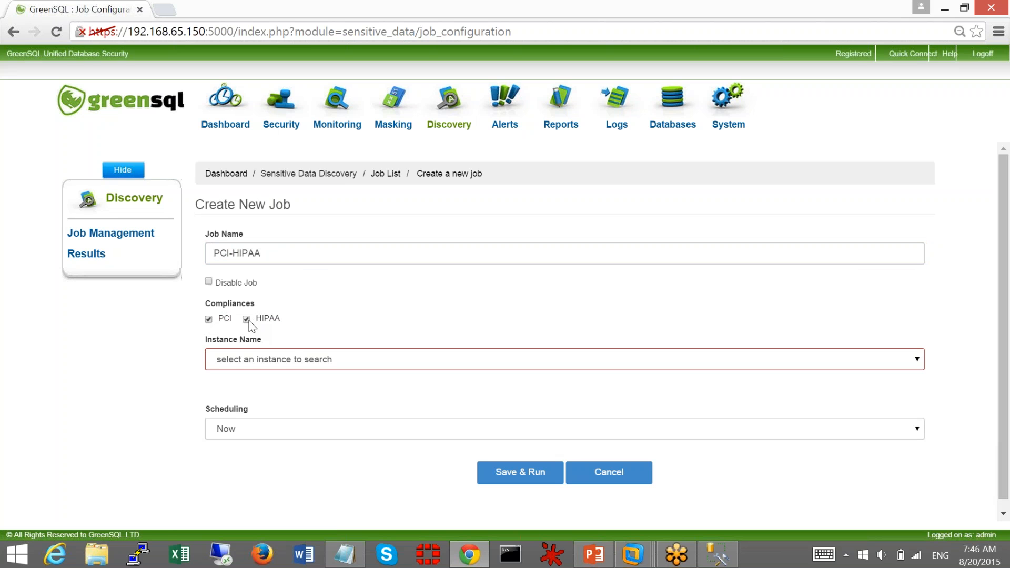
{"action": "left_click", "coordinate": [288, 362]}
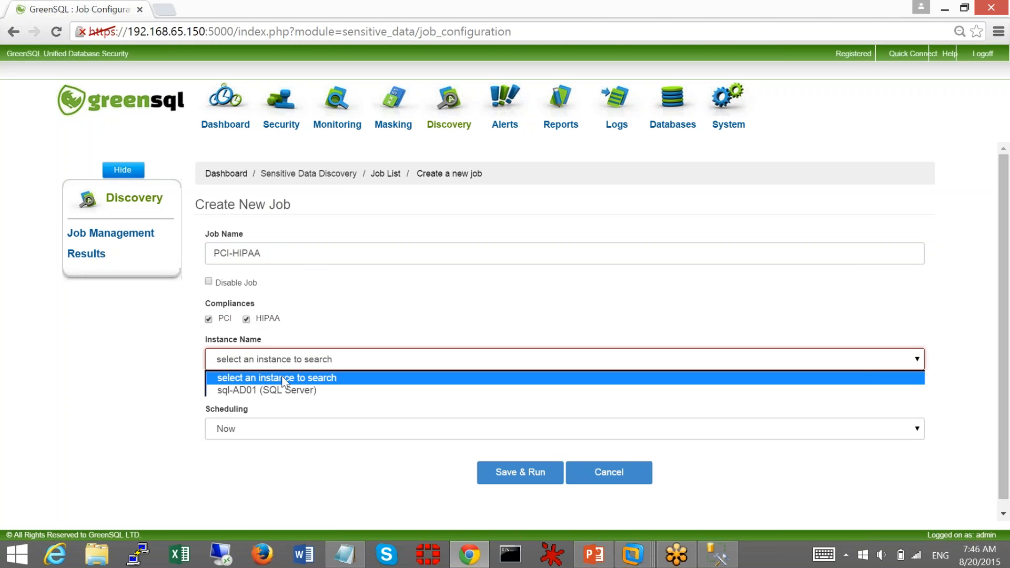
{"action": "left_click", "coordinate": [275, 390]}
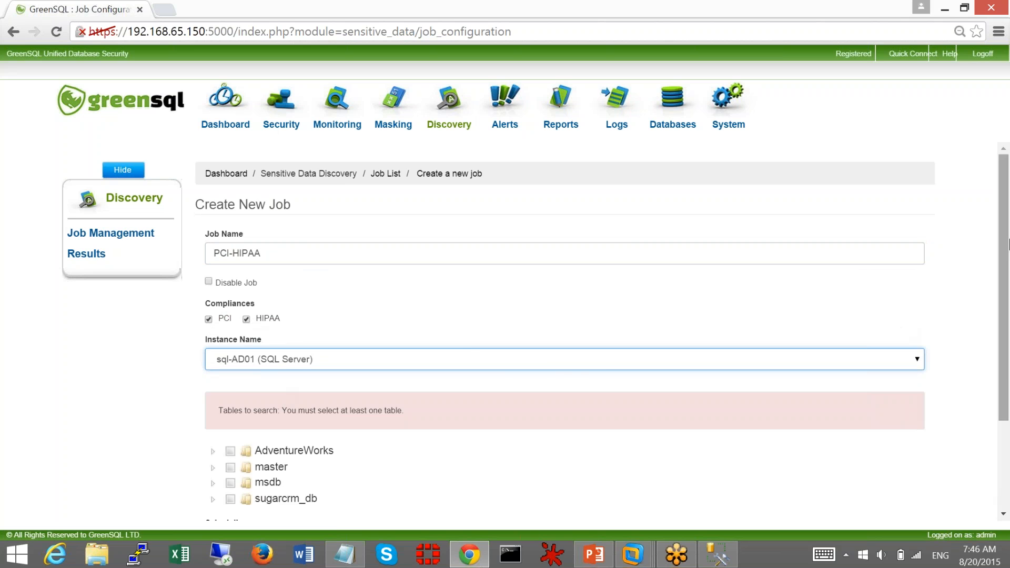
Include all AdventureWorks tables in the discovery job, review the scheduling options, keep Now, and save and run the job.
{"action": "scroll", "coordinate": [1009, 262], "scroll_direction": "down", "scroll_amount": 2}
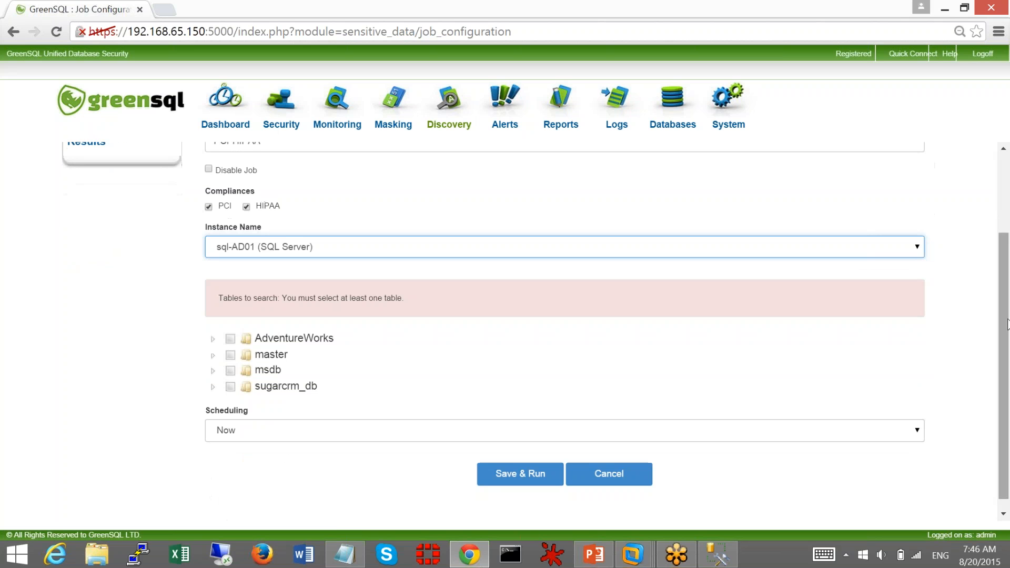
{"action": "left_click", "coordinate": [230, 339]}
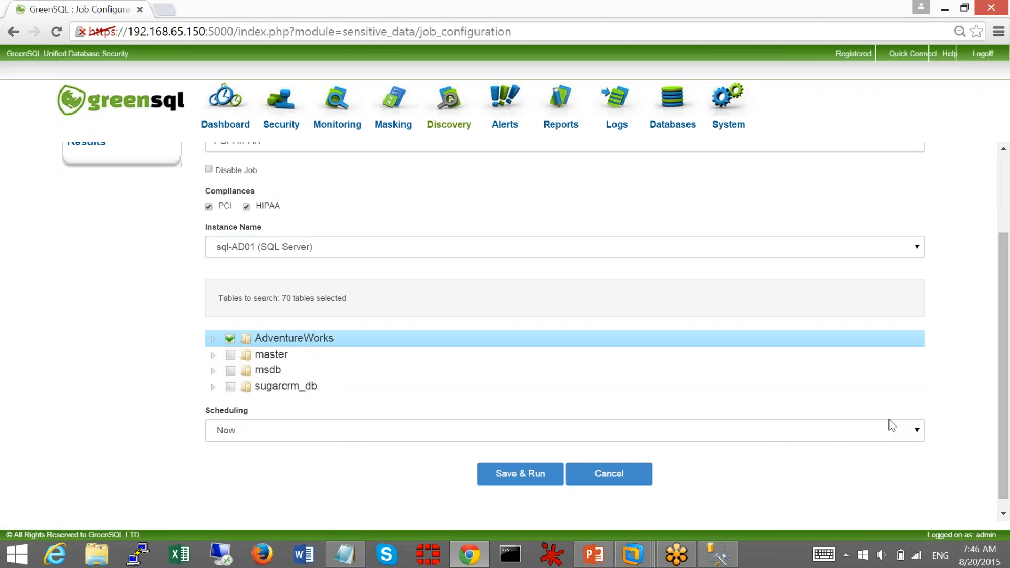
{"action": "left_click", "coordinate": [900, 433]}
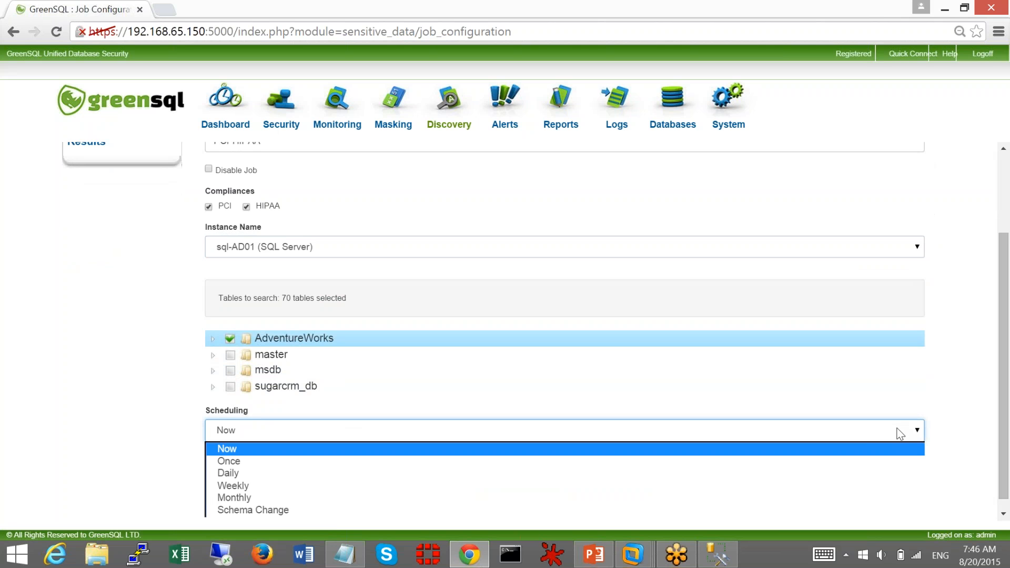
{"action": "left_click", "coordinate": [949, 404]}
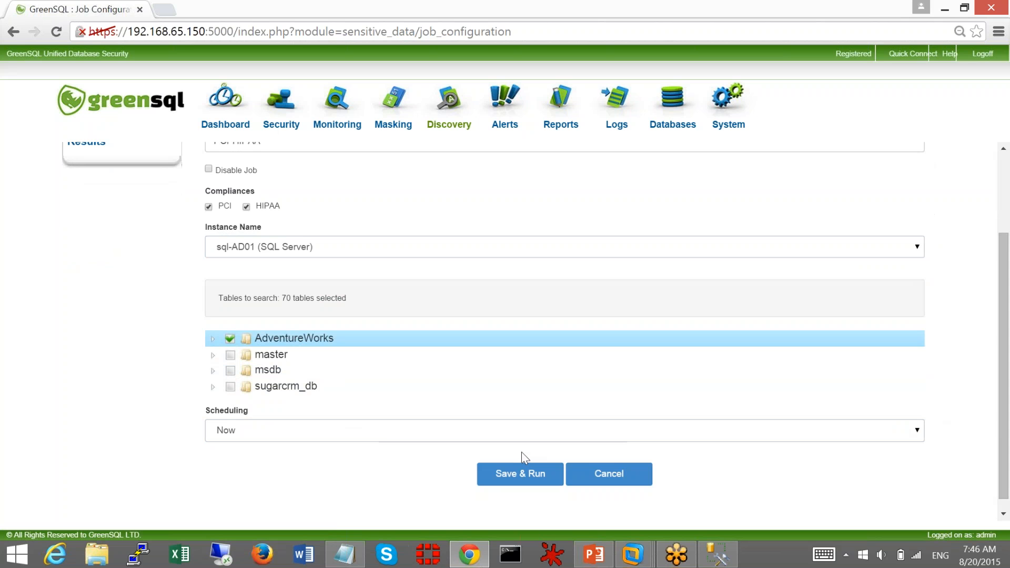
{"action": "left_click", "coordinate": [520, 473]}
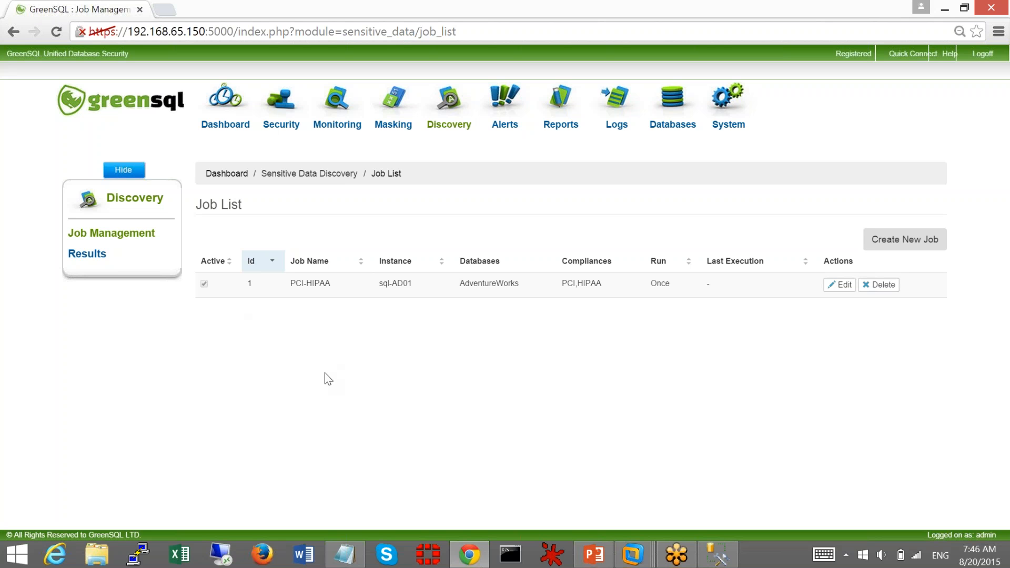
Check the PCI-HIPAA job's results summary and examine its execution details, including matched columns, compliance types and sensitivity levels.
{"action": "left_click", "coordinate": [100, 254]}
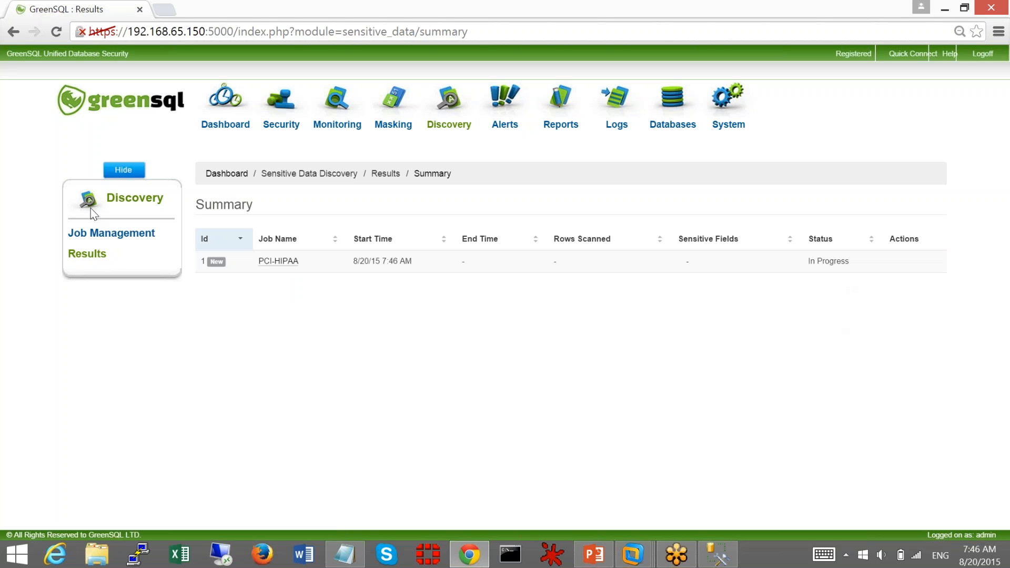
{"action": "left_click", "coordinate": [95, 255]}
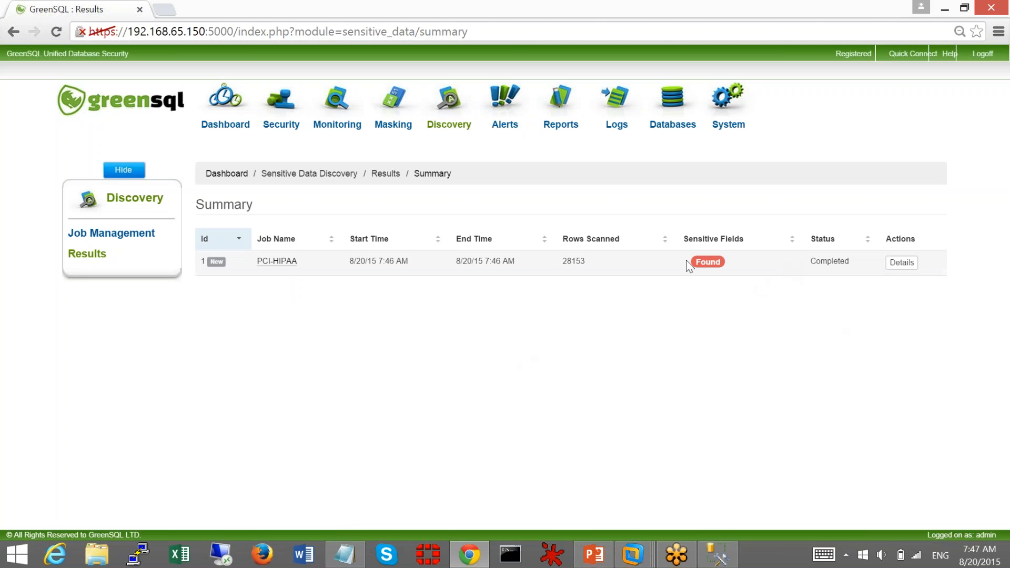
{"action": "left_click", "coordinate": [903, 266]}
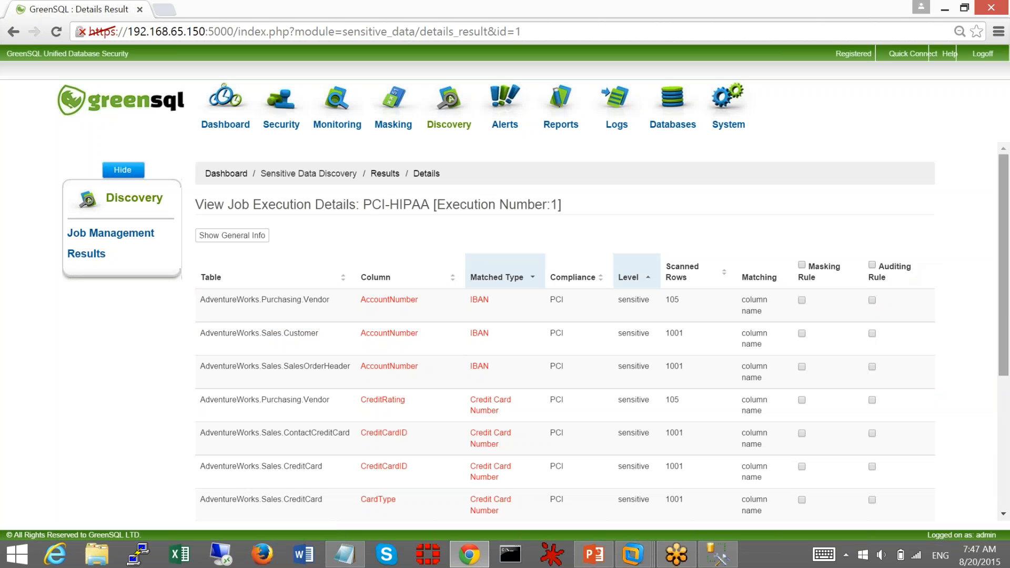
{"action": "scroll", "coordinate": [1008, 227], "scroll_direction": "down", "scroll_amount": 3}
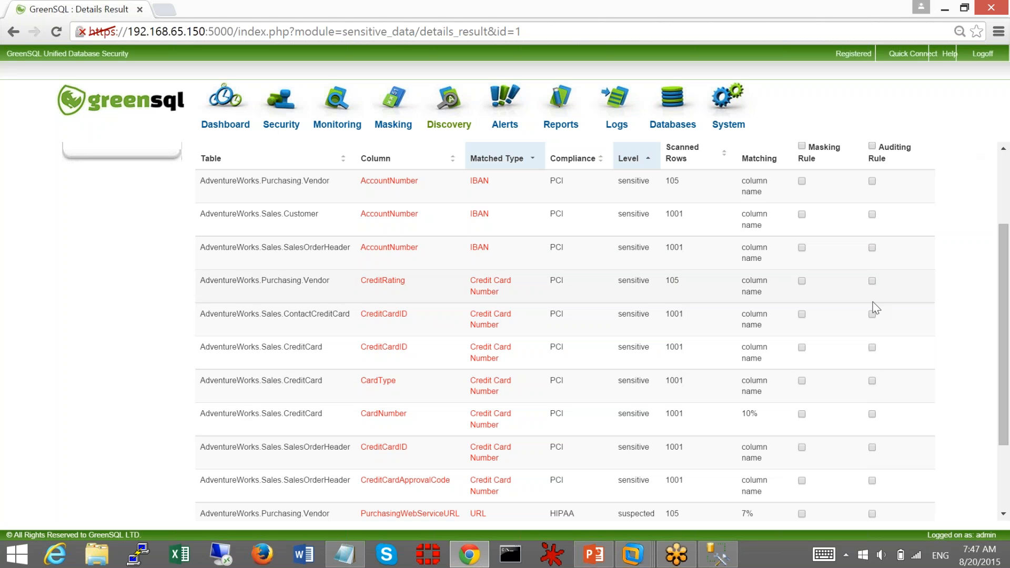
{"action": "scroll", "coordinate": [1001, 263], "scroll_direction": "down", "scroll_amount": 3}
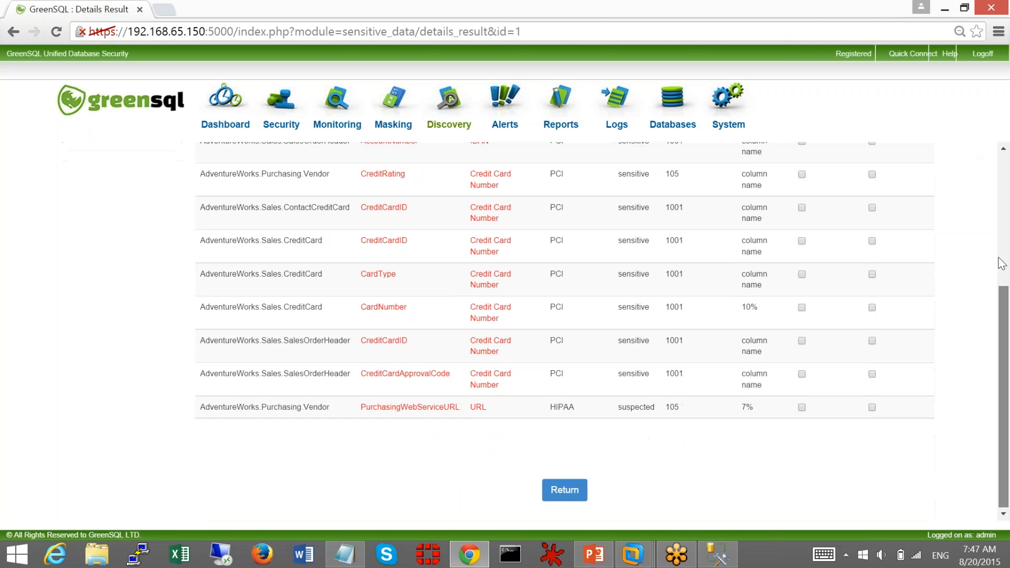
{"action": "scroll", "coordinate": [1002, 263], "scroll_direction": "up", "scroll_amount": 5}
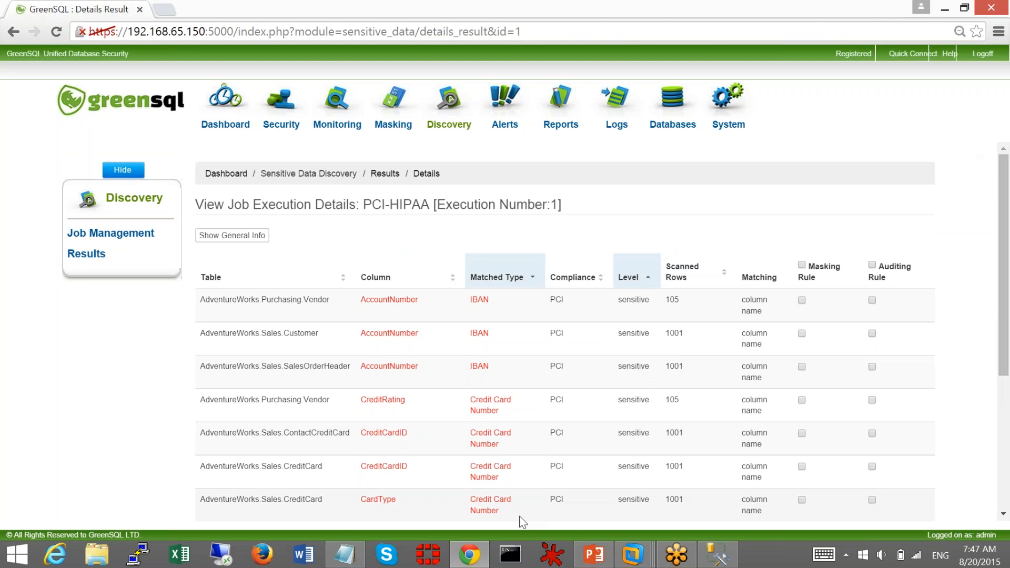
Switch to PowerPoint and present the Sensitive Data Discovery and Database Activity Monitoring slides.
{"action": "left_click", "coordinate": [594, 555]}
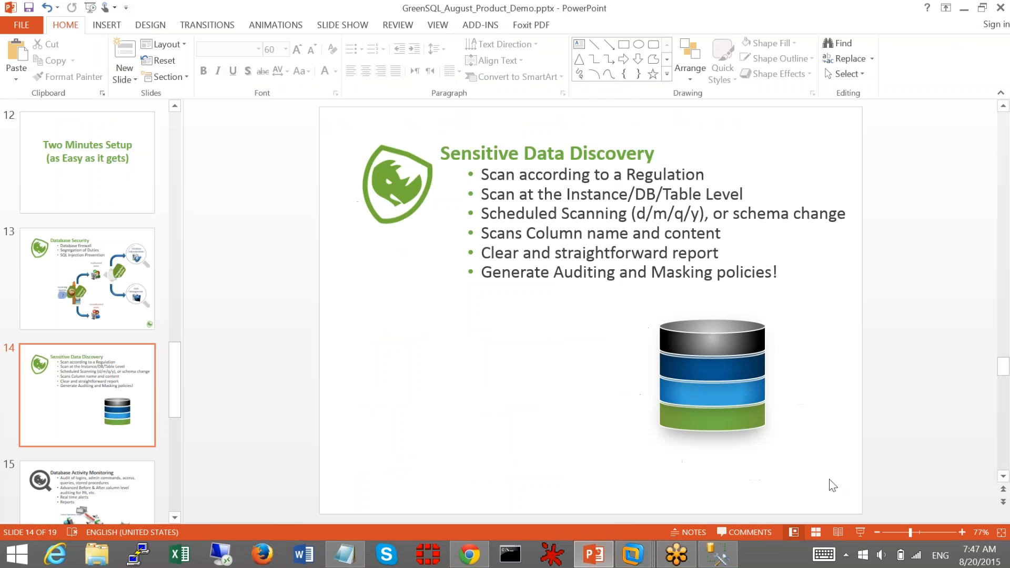
{"action": "left_click", "coordinate": [860, 532]}
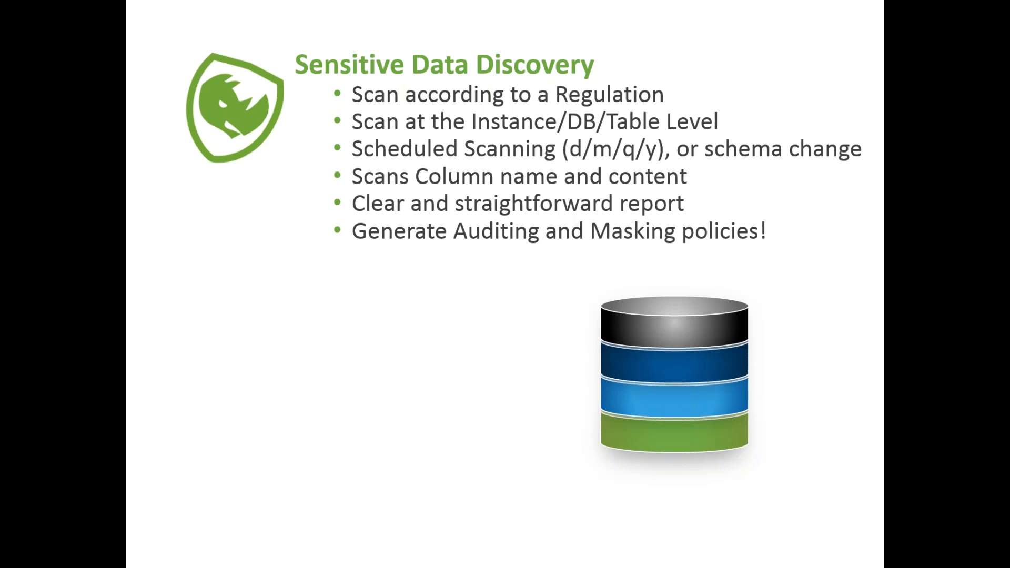
{"action": "key", "text": "Right"}
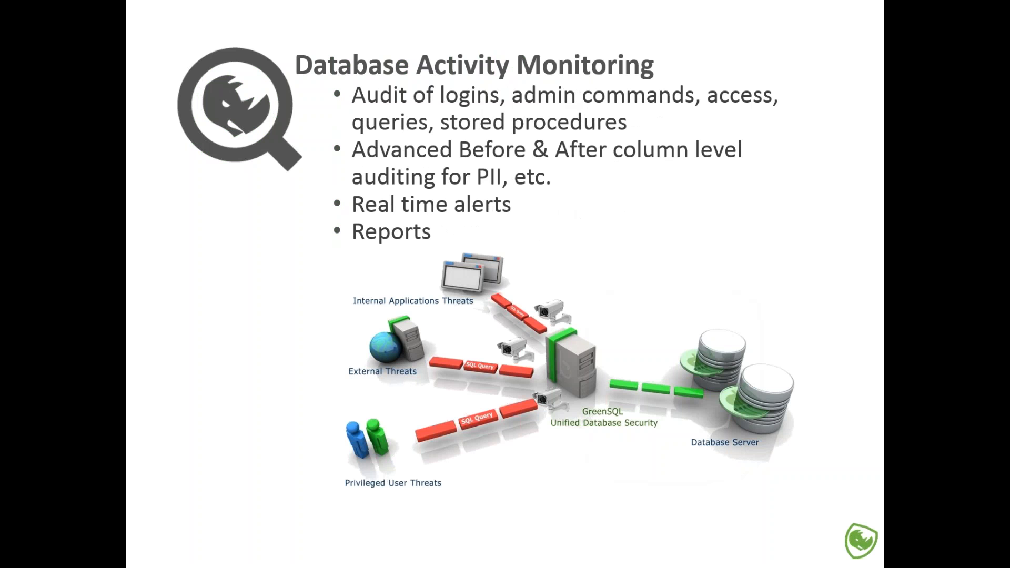
{"action": "key", "text": "Escape"}
Return to GreenSQL in the browser, start a new activity monitoring rule of type Administrative and choose its database.
{"action": "key", "text": "alt+Tab"}
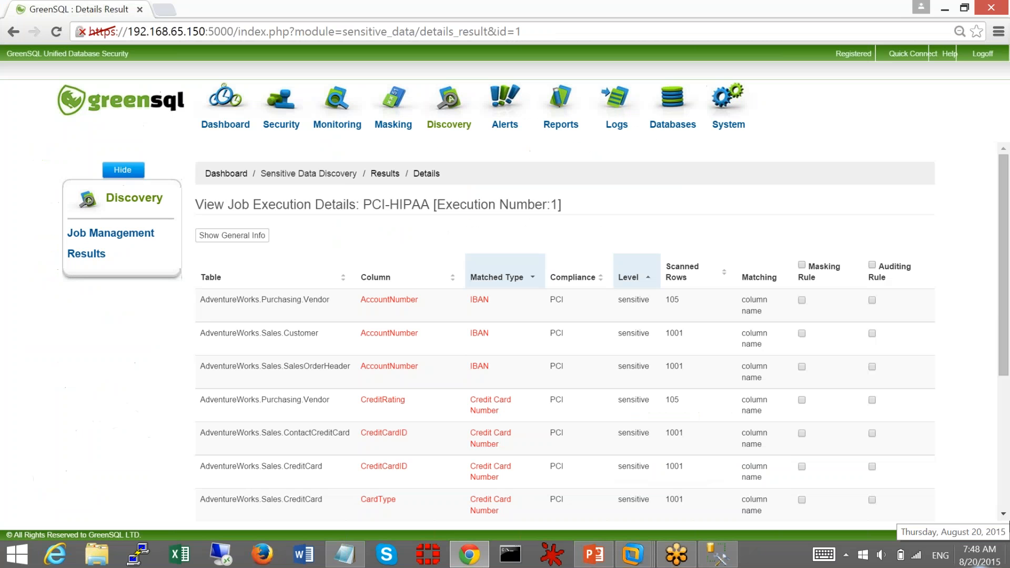
{"action": "left_click", "coordinate": [337, 124]}
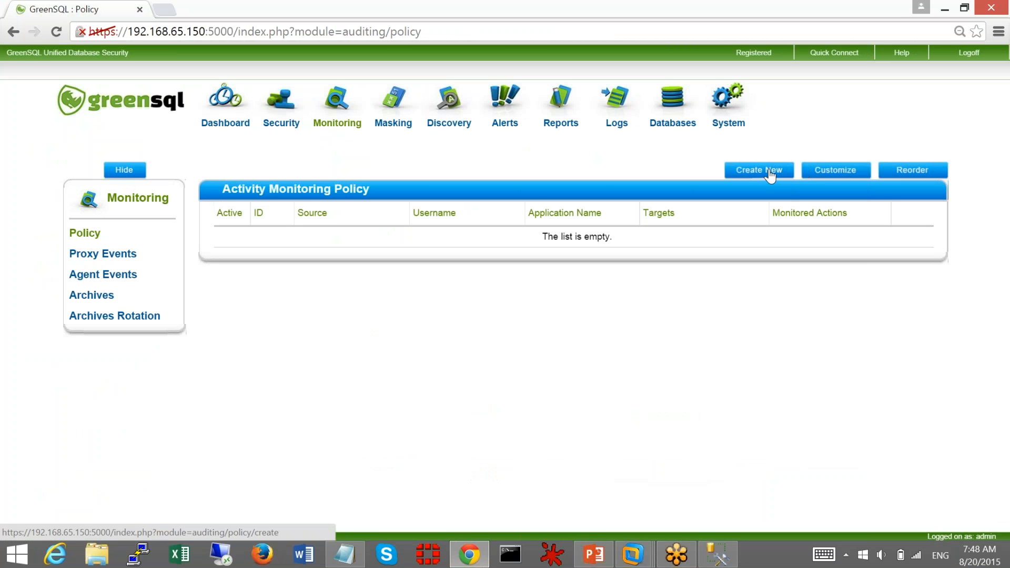
{"action": "left_click", "coordinate": [765, 171]}
{"action": "left_click", "coordinate": [368, 202]}
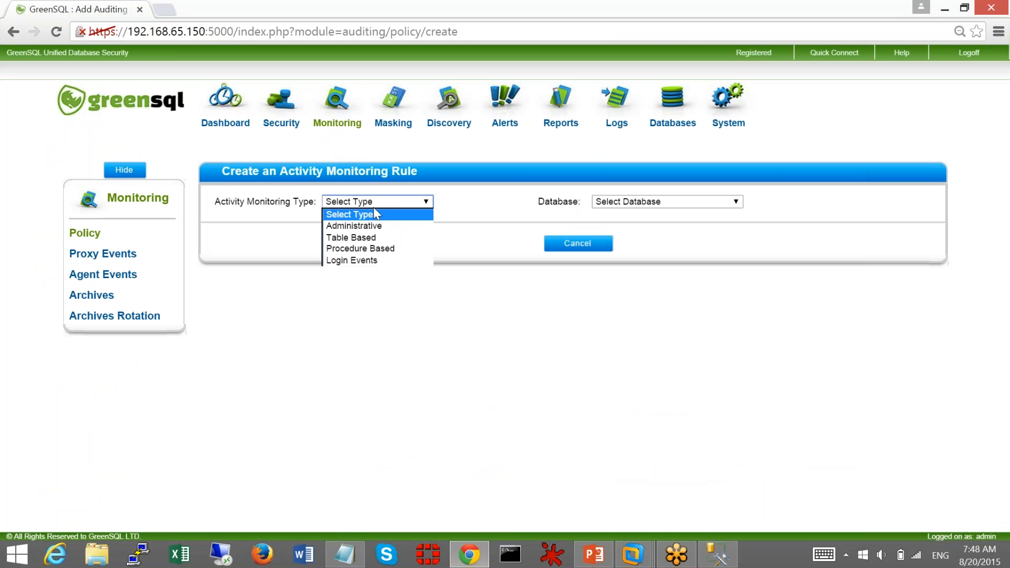
{"action": "left_click", "coordinate": [388, 225]}
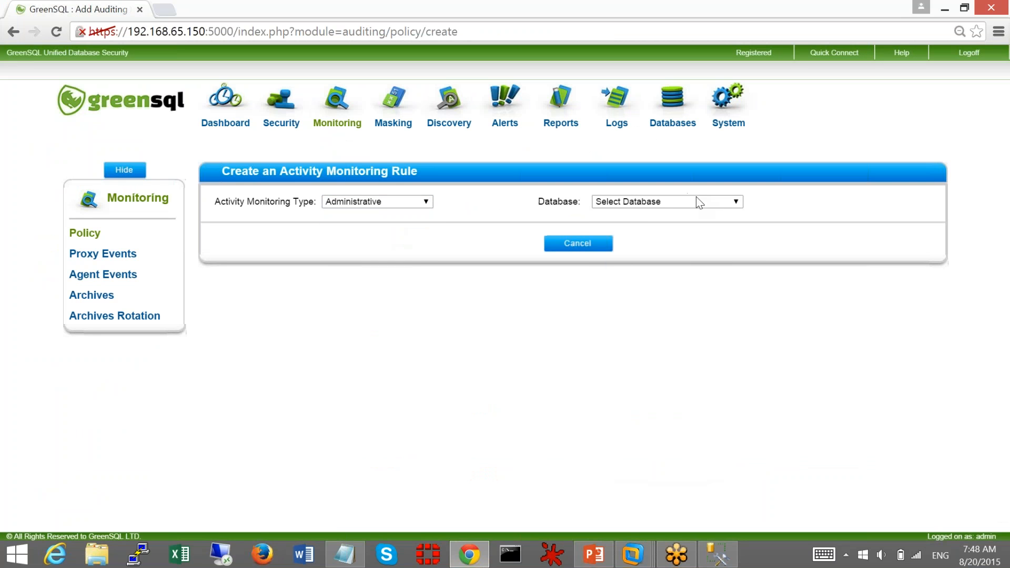
{"action": "left_click", "coordinate": [696, 199]}
{"action": "left_click", "coordinate": [680, 225]}
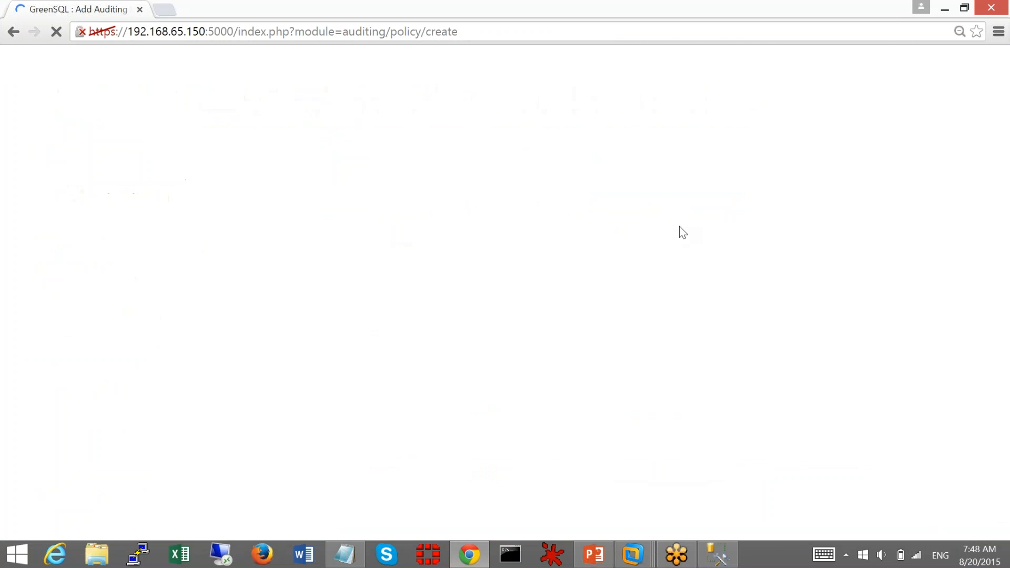
Include all administrative activity monitoring groups in the rule and create it.
{"action": "left_click_drag", "start_coordinate": [1008, 188], "coordinate": [1002, 265]}
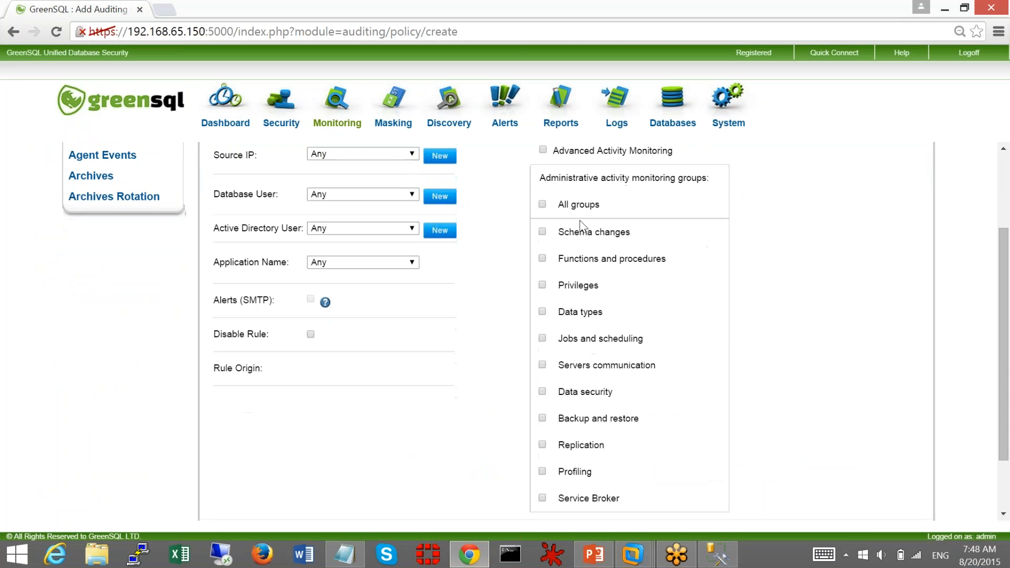
{"action": "left_click", "coordinate": [542, 205]}
{"action": "left_click_drag", "start_coordinate": [1009, 271], "coordinate": [1007, 318]}
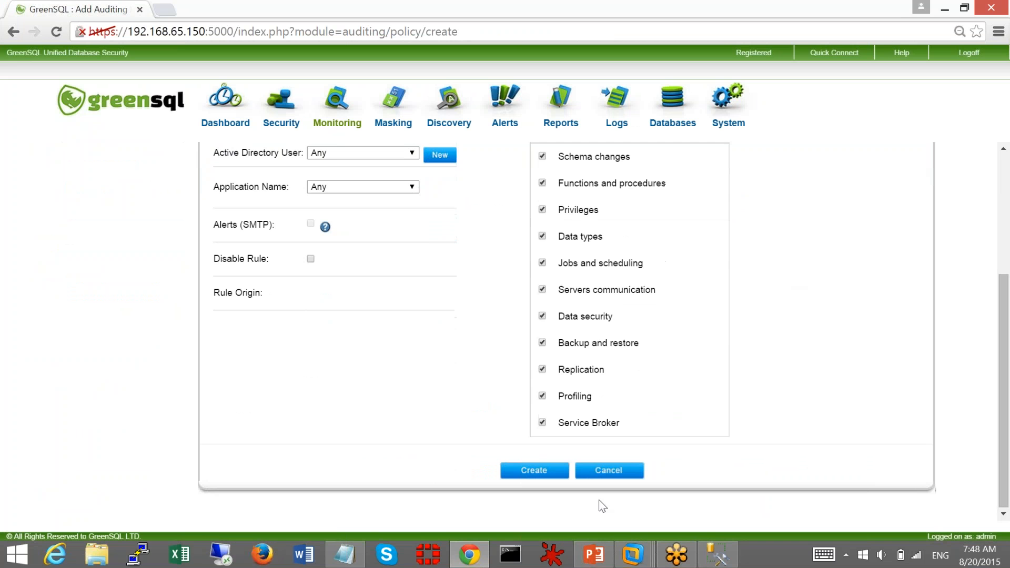
{"action": "left_click", "coordinate": [534, 473]}
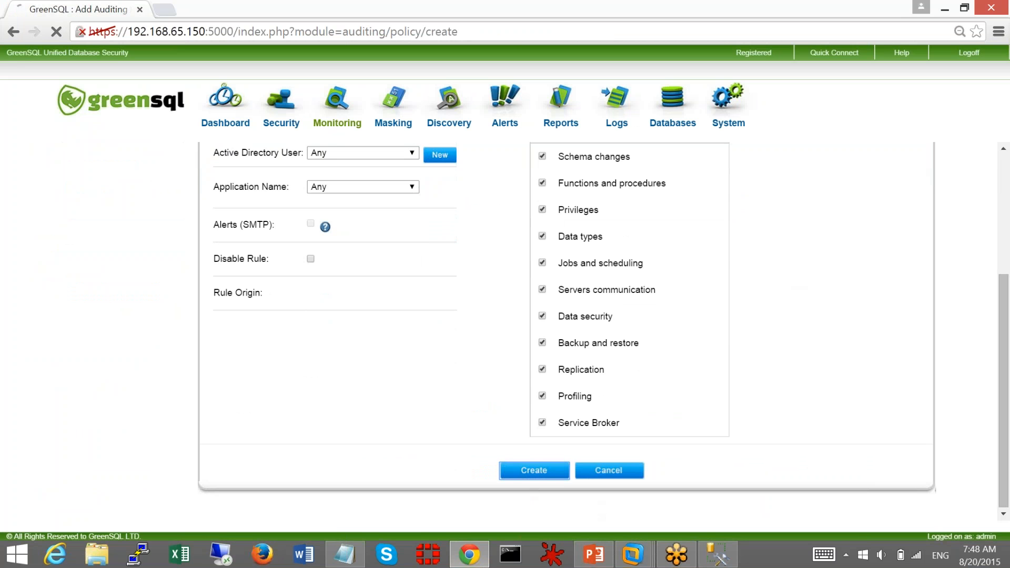
Switch to SQL Server Management Studio and make a full backup of the AdventureWorks database to disk.
{"action": "left_click", "coordinate": [718, 554]}
{"action": "left_click_drag", "start_coordinate": [296, 214], "coordinate": [293, 166]}
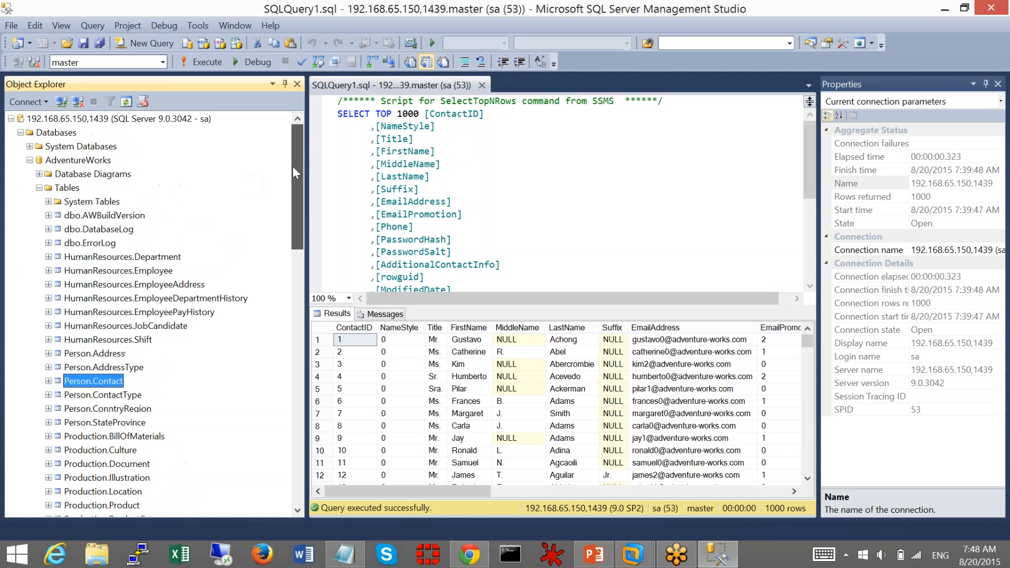
{"action": "left_click", "coordinate": [64, 157]}
{"action": "right_click", "coordinate": [64, 157]}
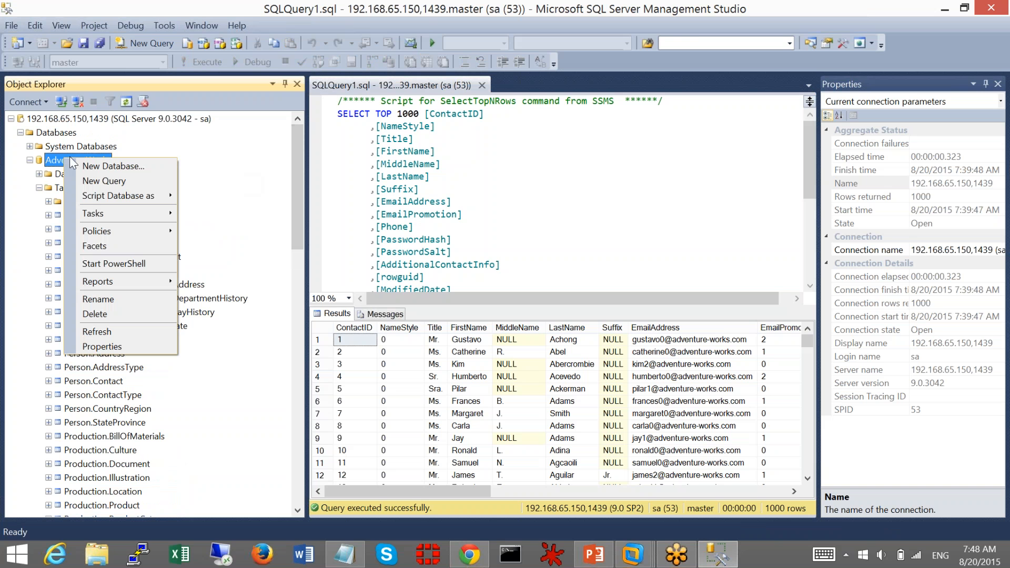
{"action": "mouse_move", "coordinate": [147, 213]}
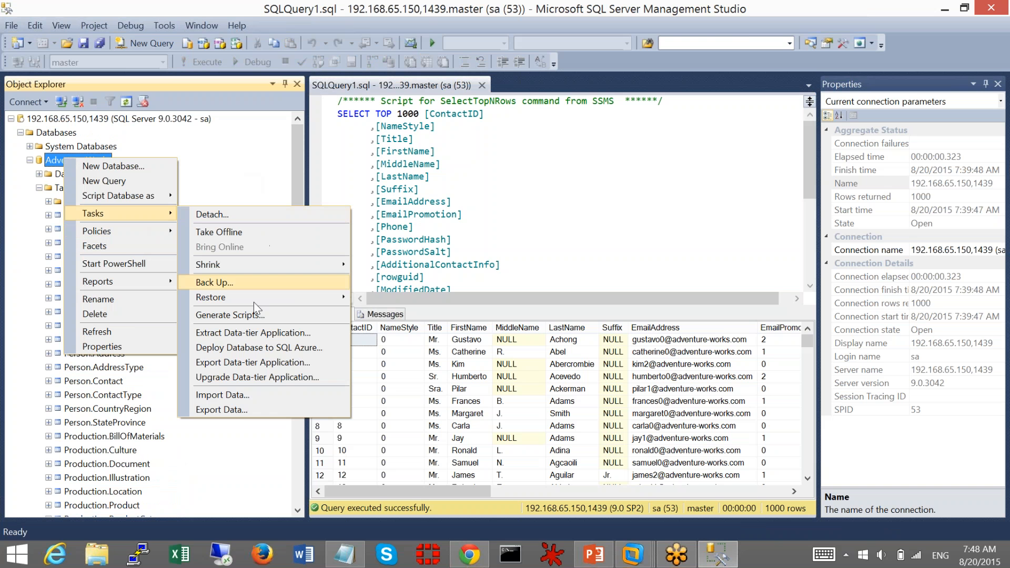
{"action": "left_click", "coordinate": [260, 285]}
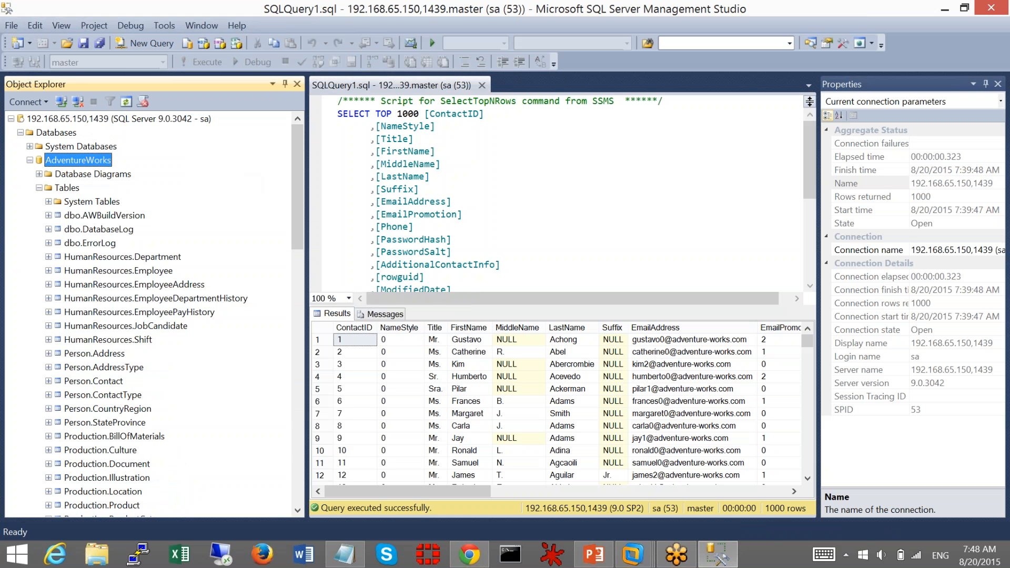
{"action": "left_click", "coordinate": [605, 411]}
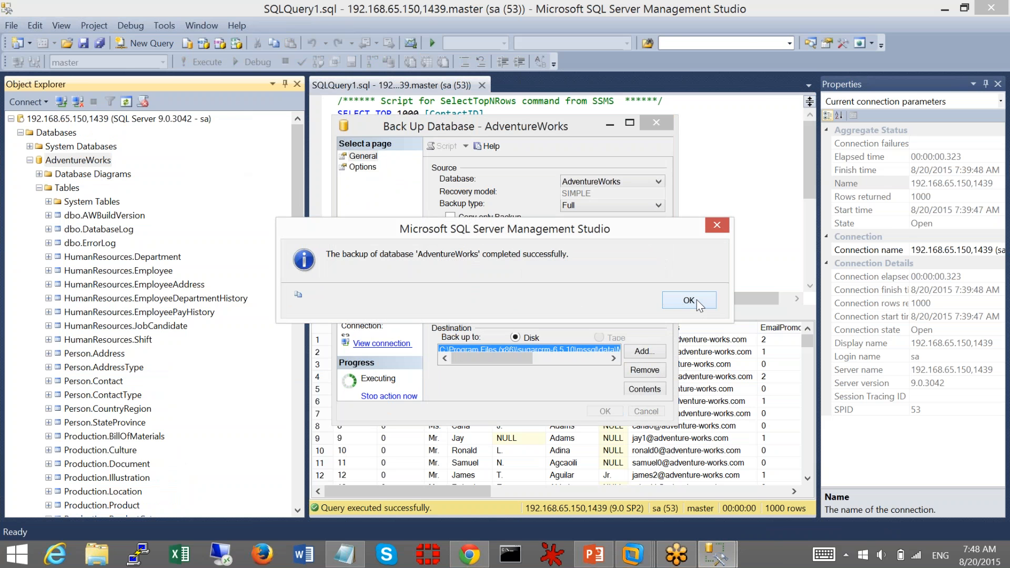
{"action": "left_click", "coordinate": [696, 299]}
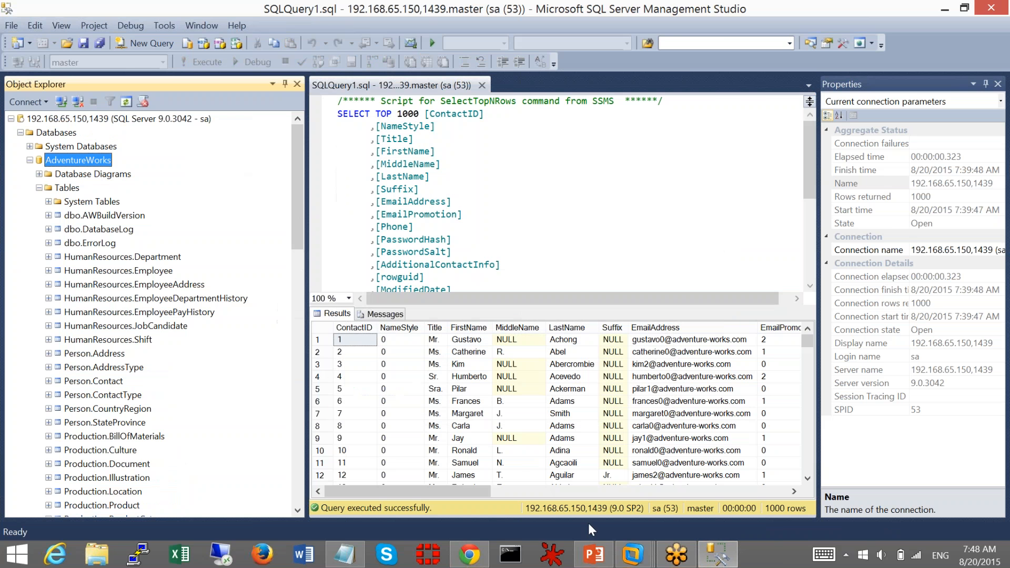
Return to GreenSQL in the browser and view the details of the BACKUP DATABASE entry in the monitoring proxy events.
{"action": "mouse_move", "coordinate": [616, 557]}
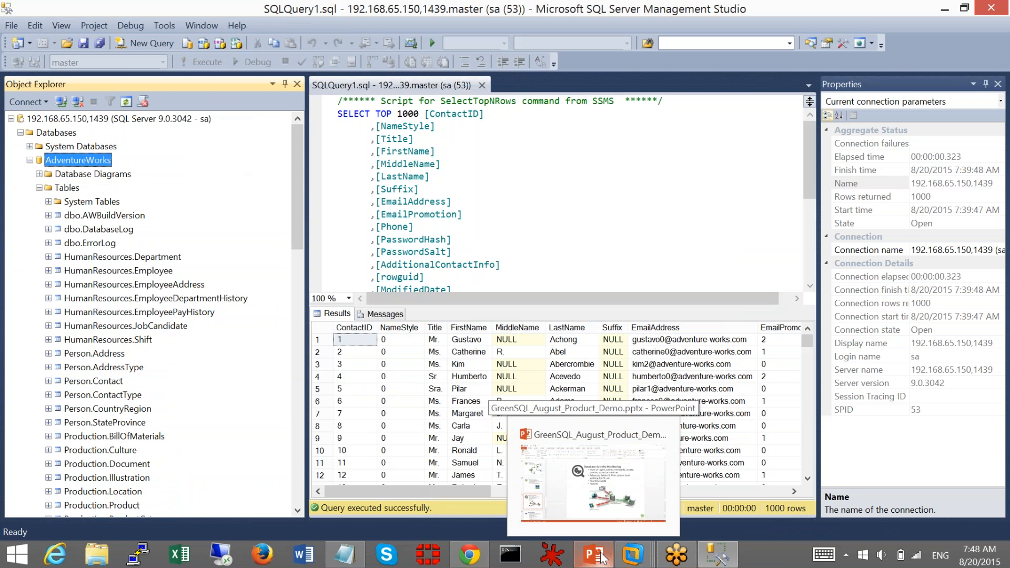
{"action": "left_click", "coordinate": [470, 555]}
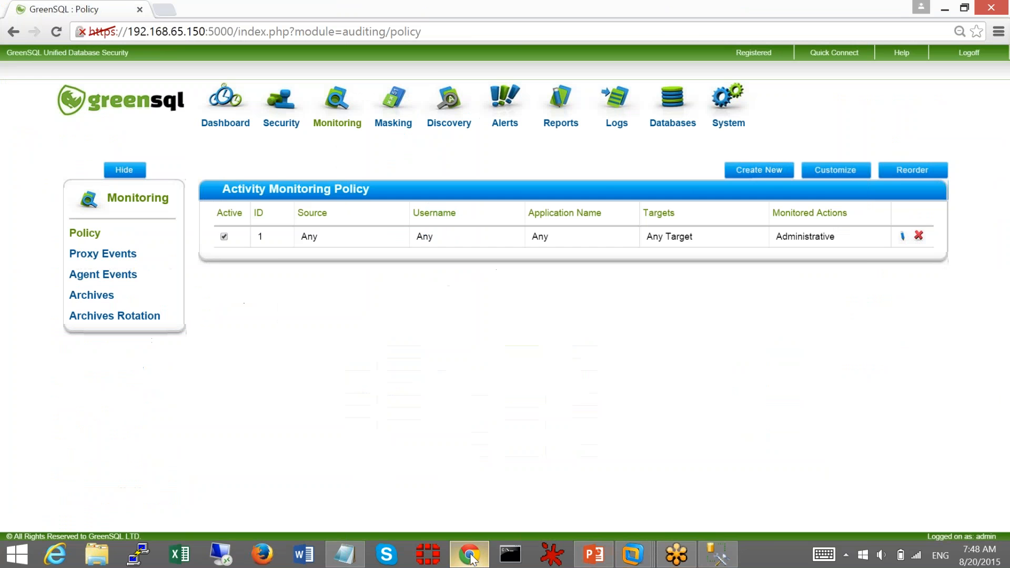
{"action": "left_click", "coordinate": [120, 256]}
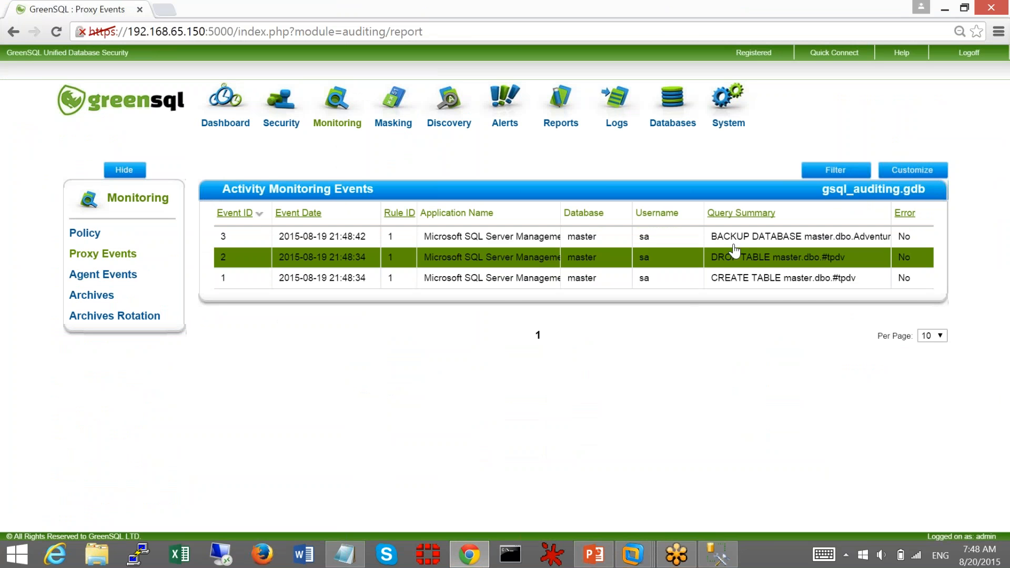
{"action": "left_click", "coordinate": [736, 248]}
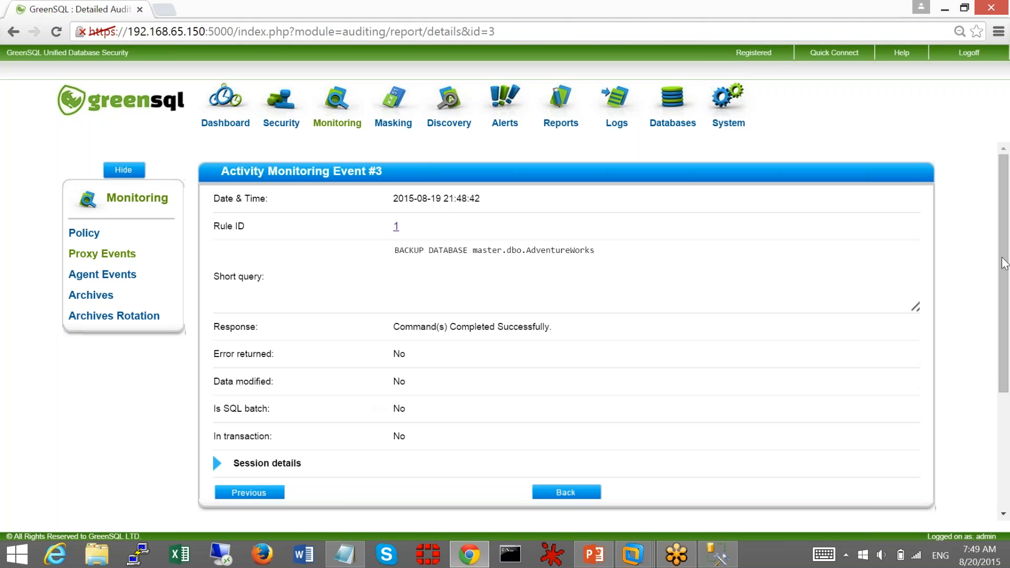
Examine the full query and the session details of the BACKUP DATABASE monitoring event.
{"action": "scroll", "coordinate": [1005, 248], "scroll_direction": "down", "scroll_amount": 1}
{"action": "scroll", "coordinate": [1005, 239], "scroll_direction": "down", "scroll_amount": 3}
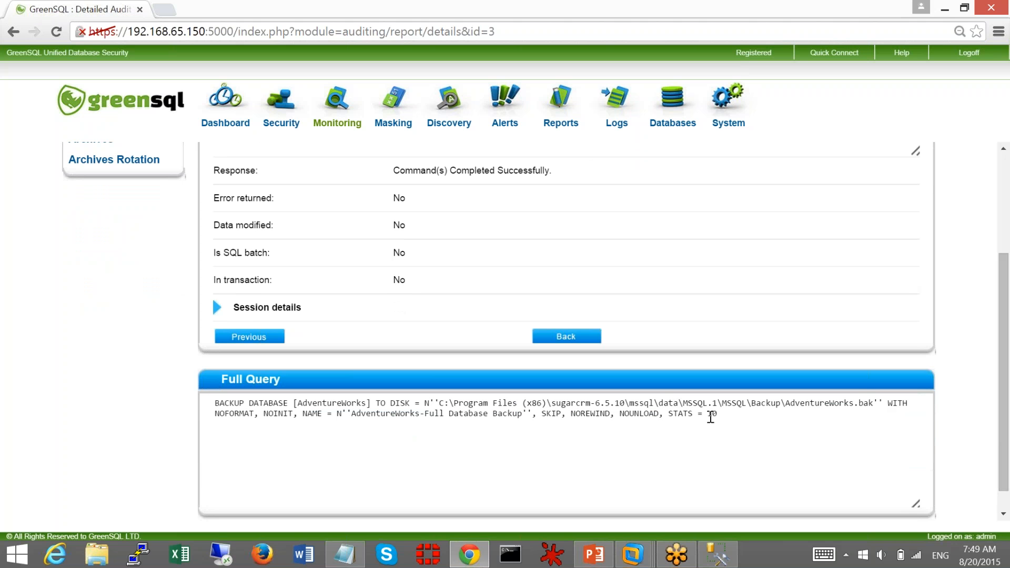
{"action": "left_click", "coordinate": [220, 310]}
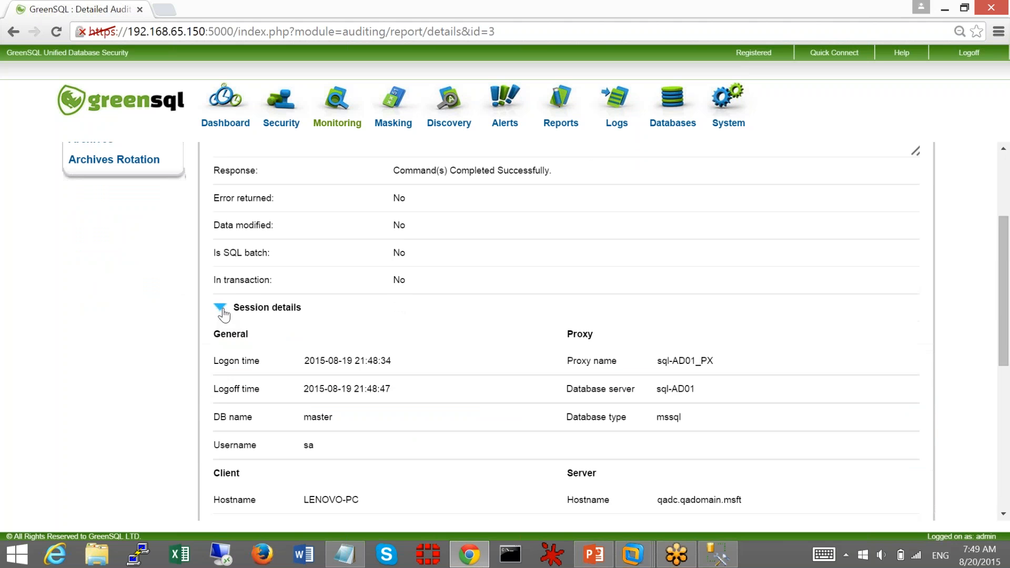
{"action": "scroll", "coordinate": [787, 274], "scroll_direction": "down", "scroll_amount": 2}
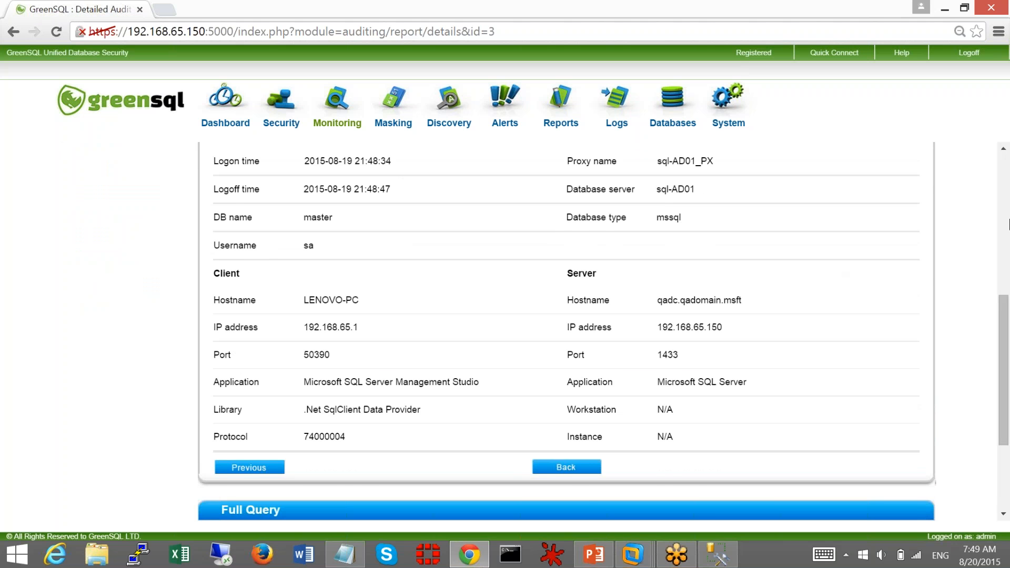
{"action": "left_click", "coordinate": [1008, 215]}
{"action": "left_click_drag", "start_coordinate": [1007, 218], "coordinate": [1004, 205]}
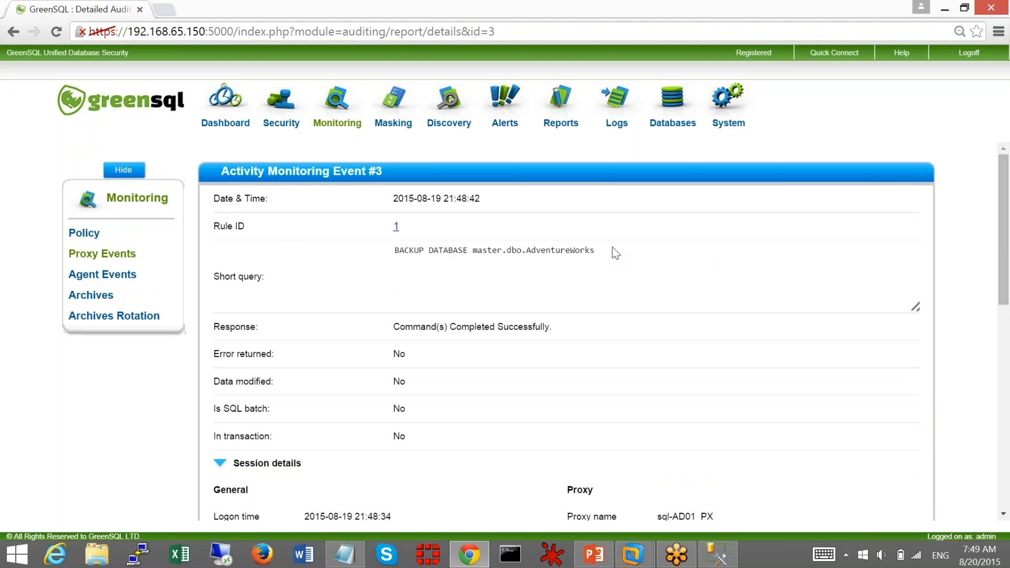
Start a new activity monitoring rule of type Table Based that applies to all databases.
{"action": "left_click", "coordinate": [337, 103]}
{"action": "left_click", "coordinate": [751, 171]}
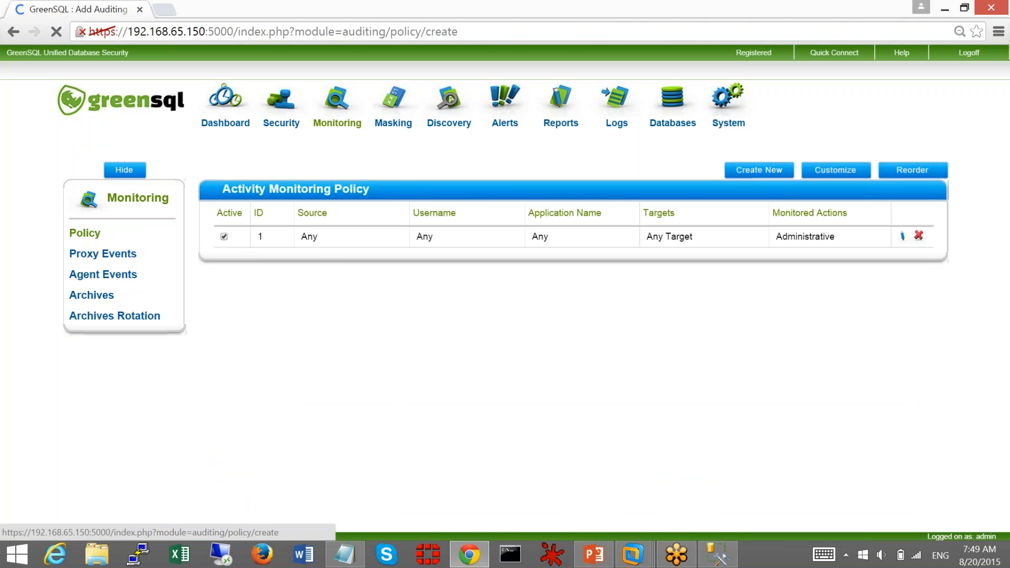
{"action": "left_click", "coordinate": [385, 204]}
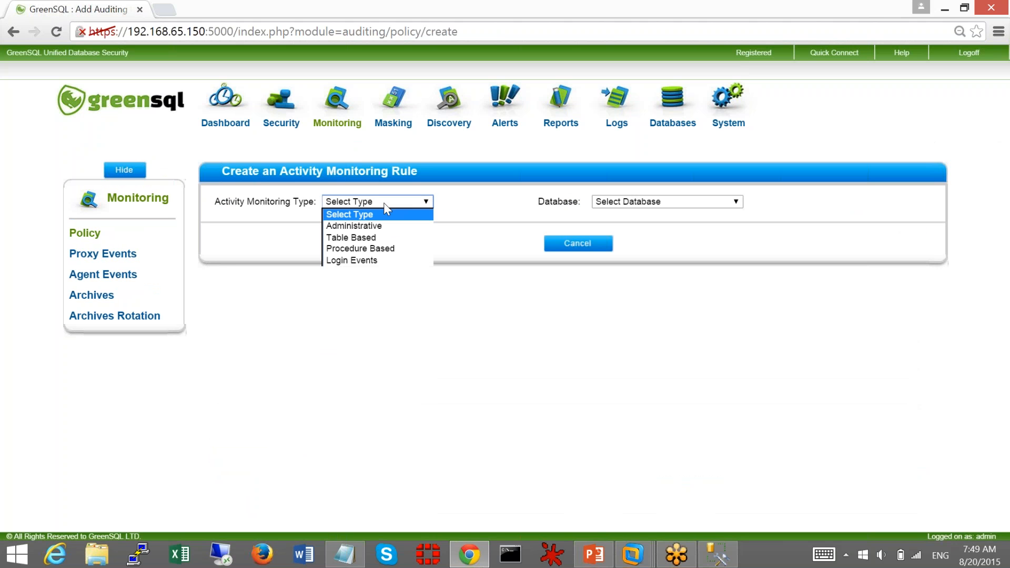
{"action": "left_click", "coordinate": [381, 235]}
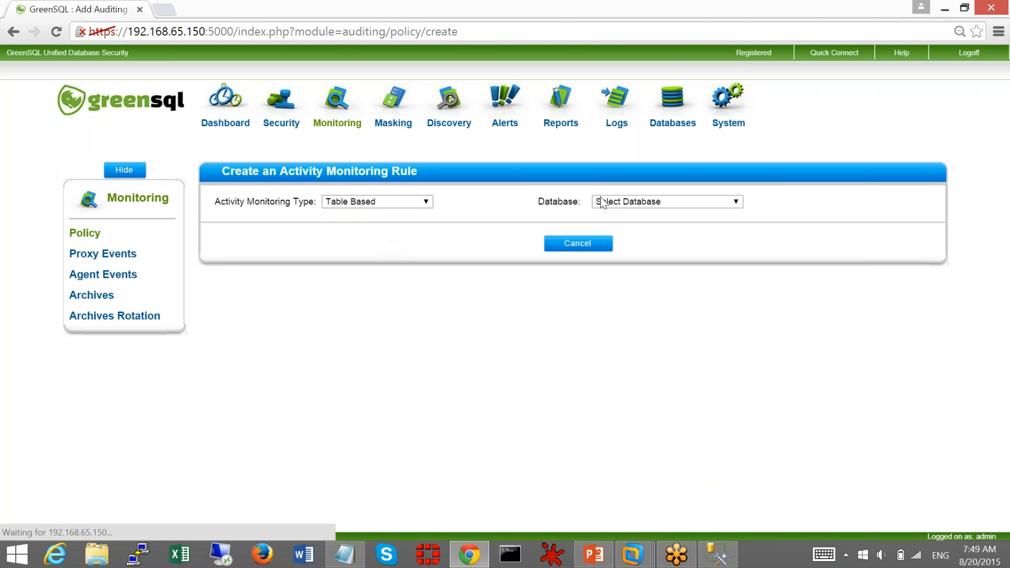
{"action": "left_click", "coordinate": [653, 203]}
{"action": "left_click", "coordinate": [646, 224]}
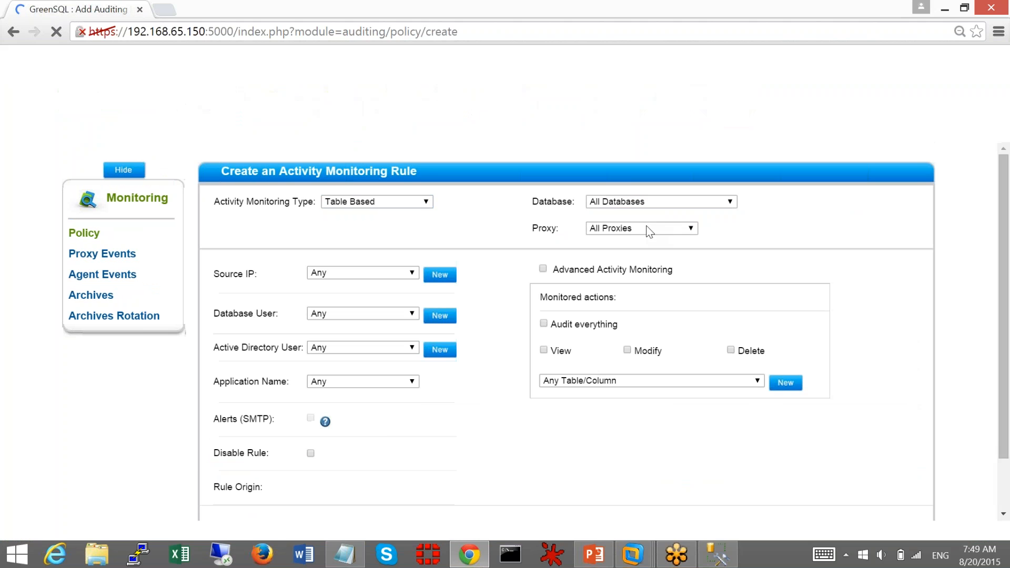
Target the CardNumber, CardType and CreditCardID columns of AdventureWorks' Sales.CreditCard table through the sql-AD01_PX proxy.
{"action": "left_click", "coordinate": [785, 383]}
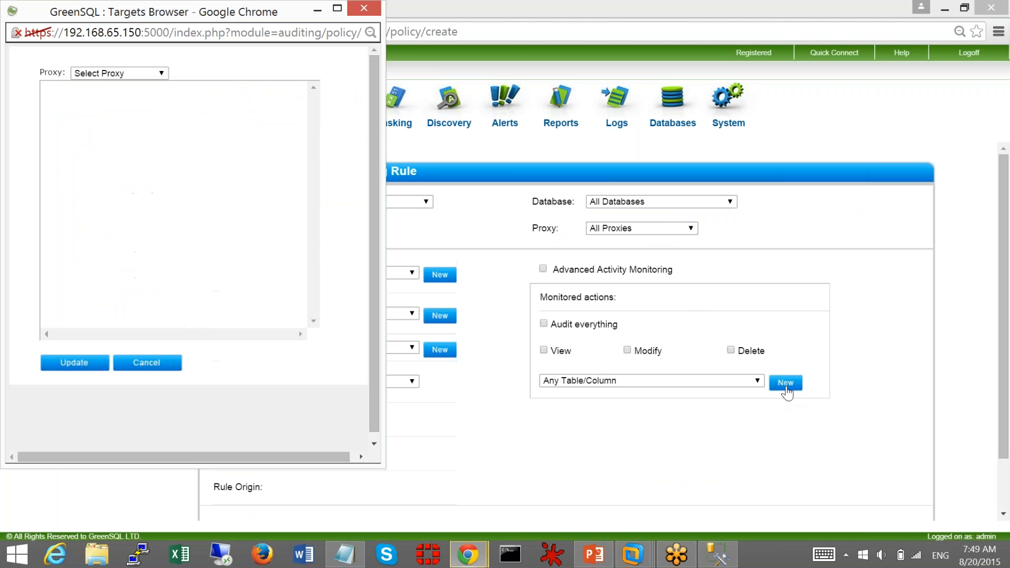
{"action": "left_click", "coordinate": [96, 77]}
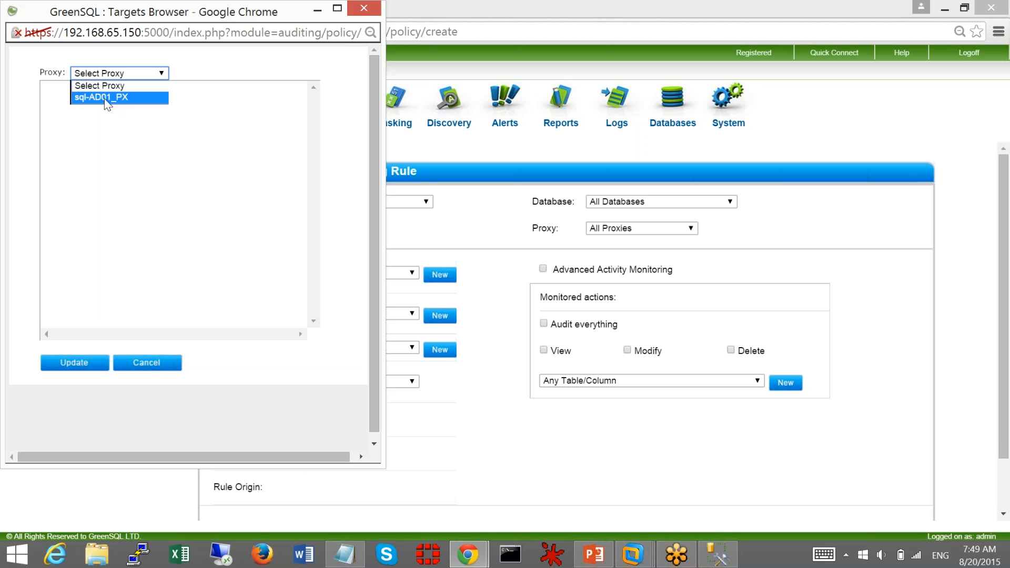
{"action": "left_click", "coordinate": [104, 99]}
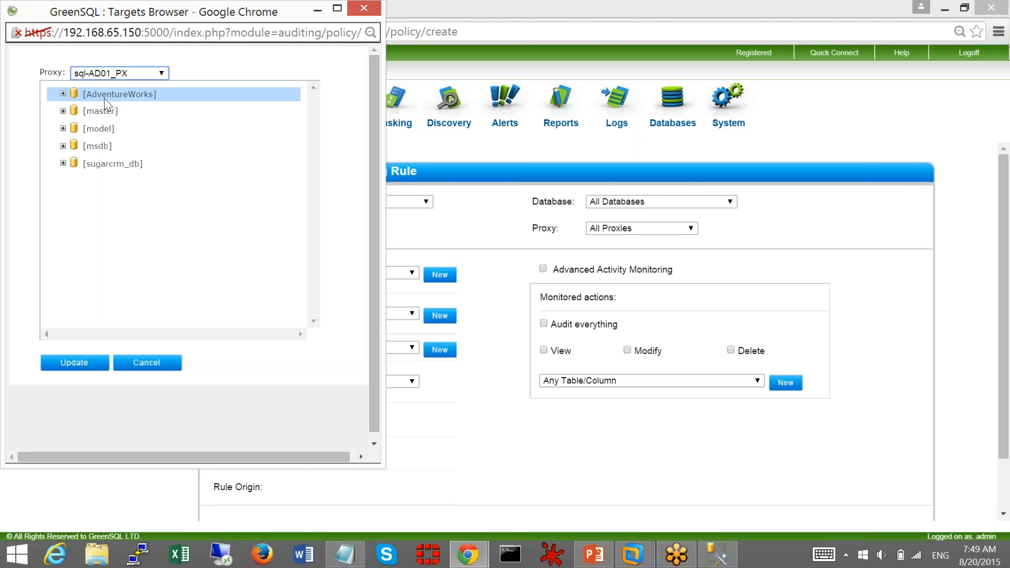
{"action": "left_click", "coordinate": [63, 163]}
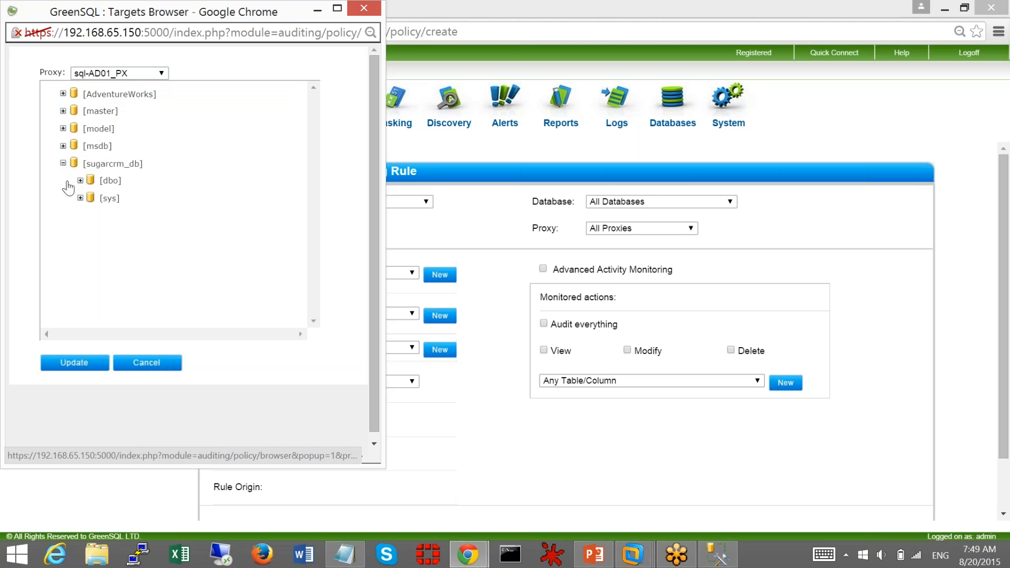
{"action": "left_click", "coordinate": [63, 94]}
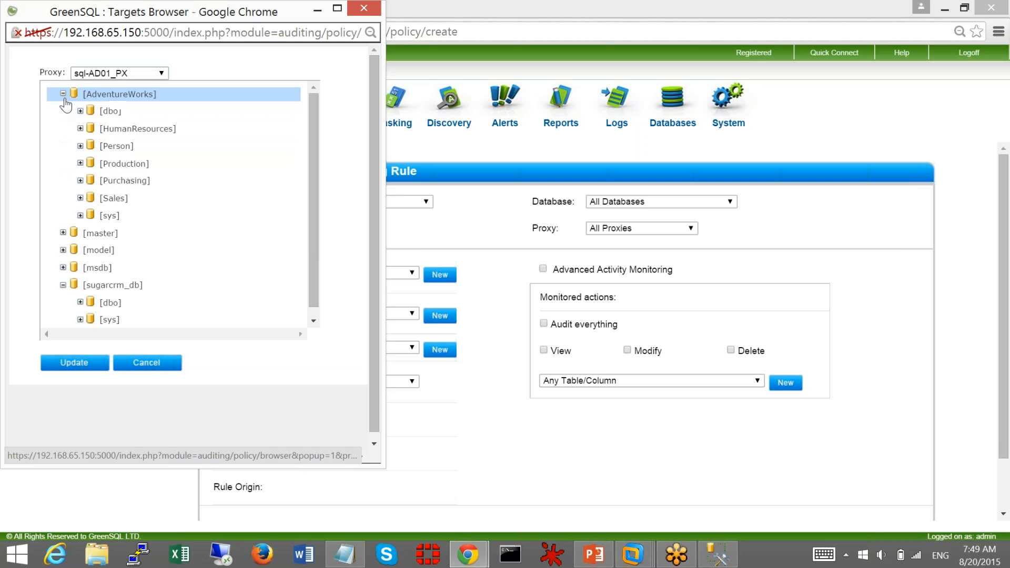
{"action": "left_click", "coordinate": [82, 198]}
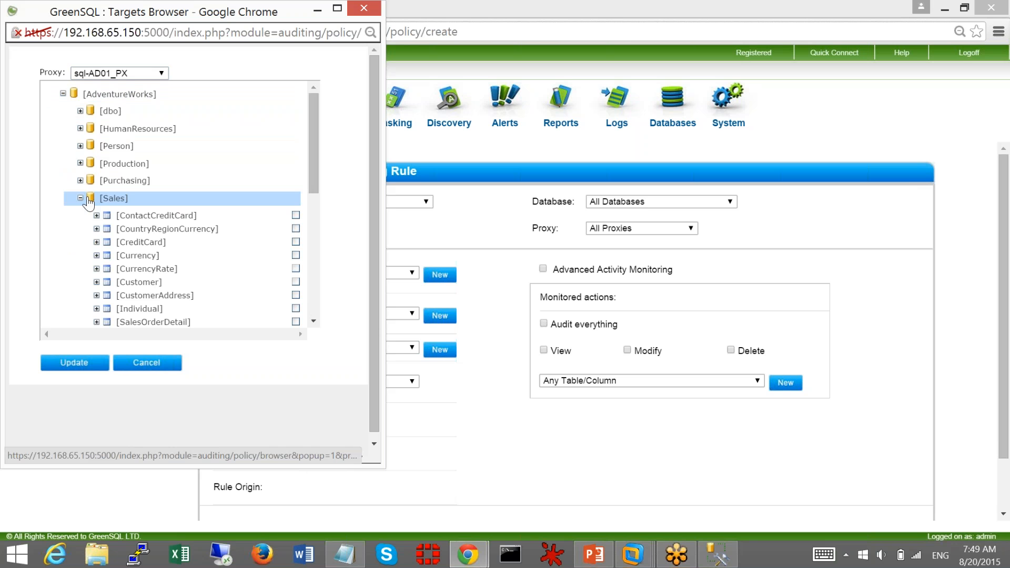
{"action": "left_click", "coordinate": [96, 242]}
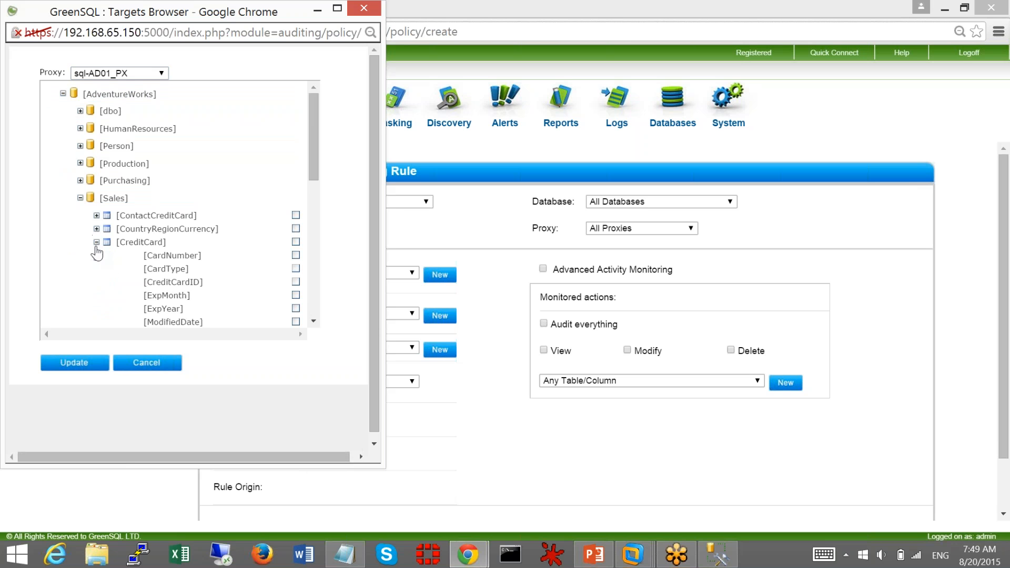
{"action": "left_click", "coordinate": [295, 255]}
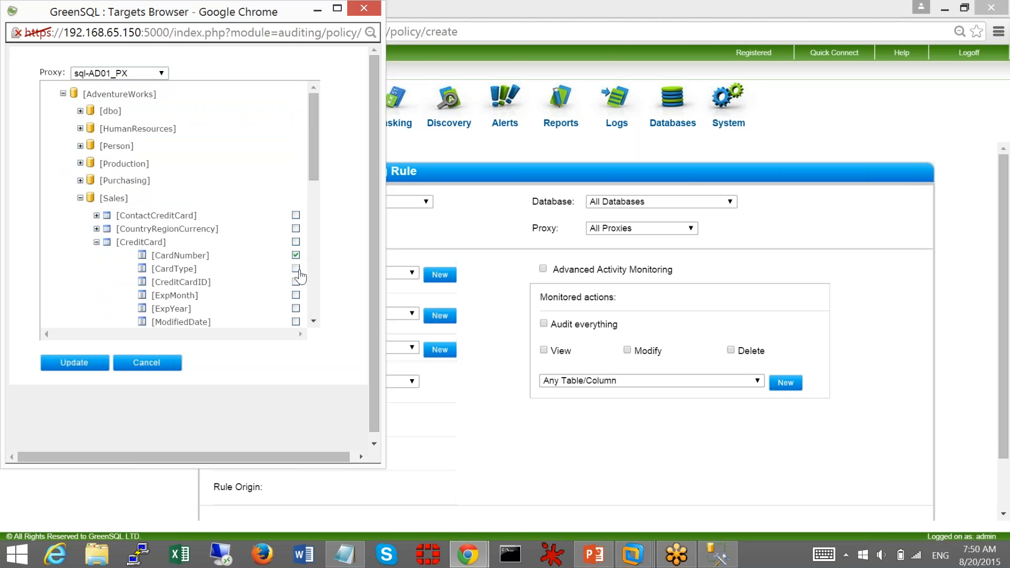
{"action": "left_click", "coordinate": [296, 269]}
{"action": "left_click", "coordinate": [297, 283]}
{"action": "left_click", "coordinate": [73, 362]}
Set the table-based rule to audit everything on the targeted credit card columns.
{"action": "left_click", "coordinate": [543, 323]}
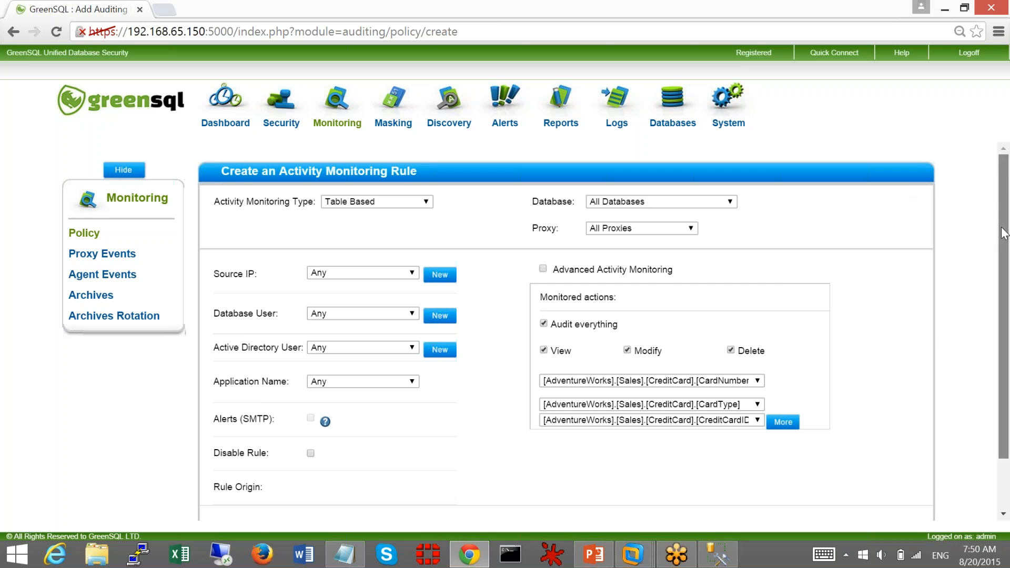
{"action": "scroll", "coordinate": [1004, 230], "scroll_direction": "down", "scroll_amount": 1}
{"action": "scroll", "coordinate": [1003, 229], "scroll_direction": "up", "scroll_amount": 1}
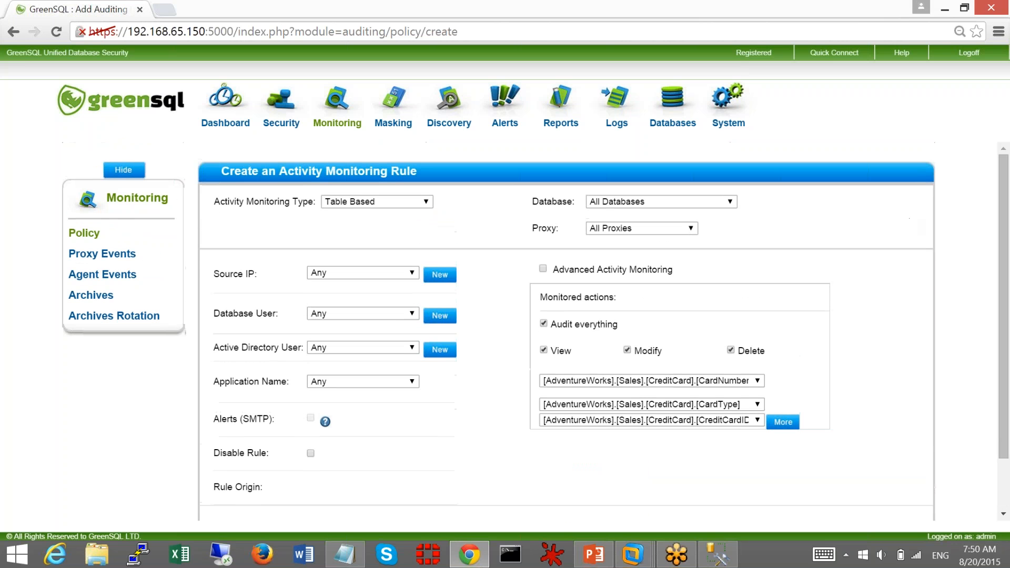
View the rule options for the Procedure Based and Login Events activity monitoring types.
{"action": "left_click", "coordinate": [356, 202]}
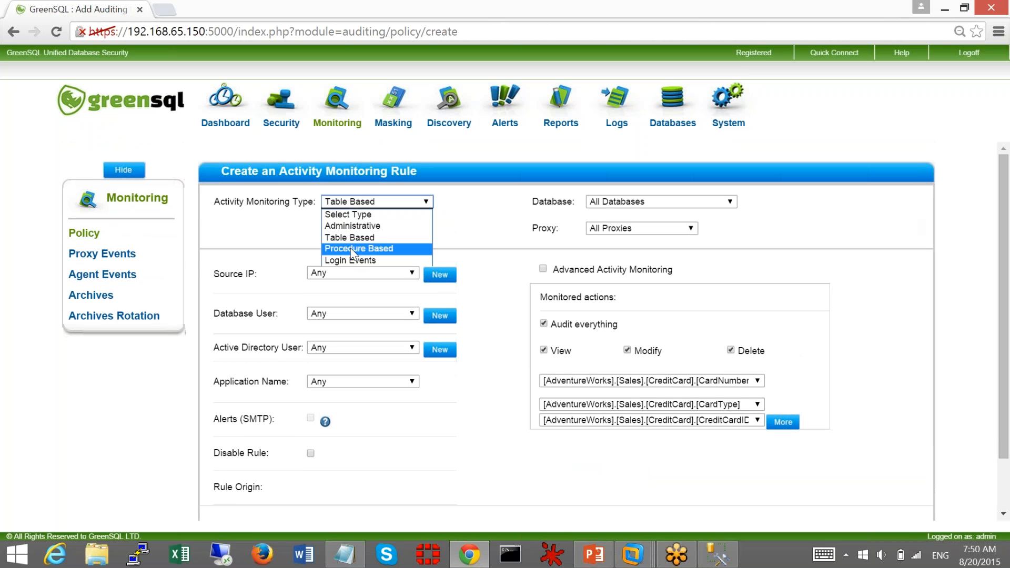
{"action": "left_click", "coordinate": [352, 249]}
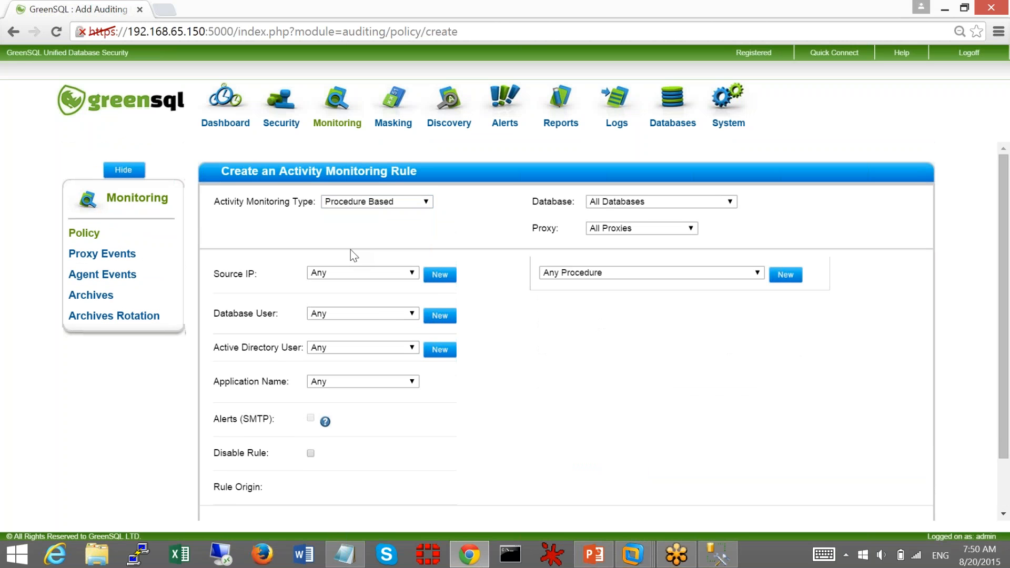
{"action": "left_click", "coordinate": [367, 206]}
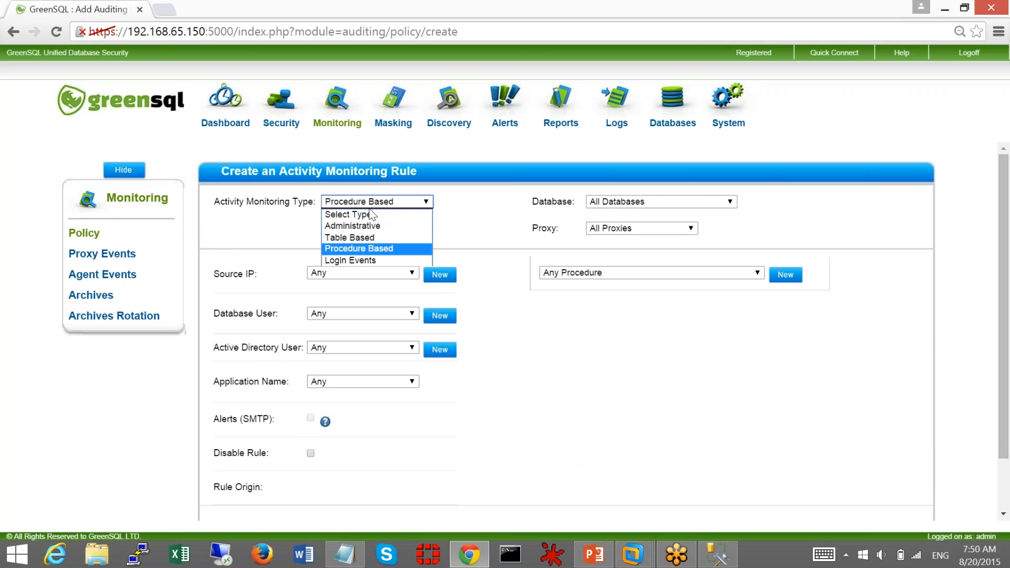
{"action": "left_click", "coordinate": [363, 260]}
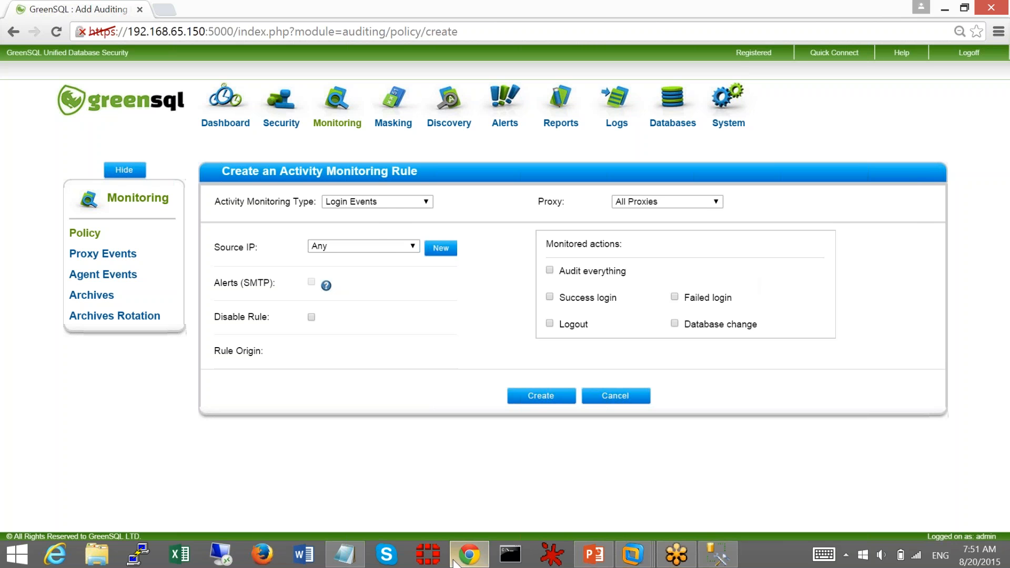
Switch to PowerPoint, present the Dynamic Data Masking slide and end the slide show.
{"action": "left_click", "coordinate": [469, 555]}
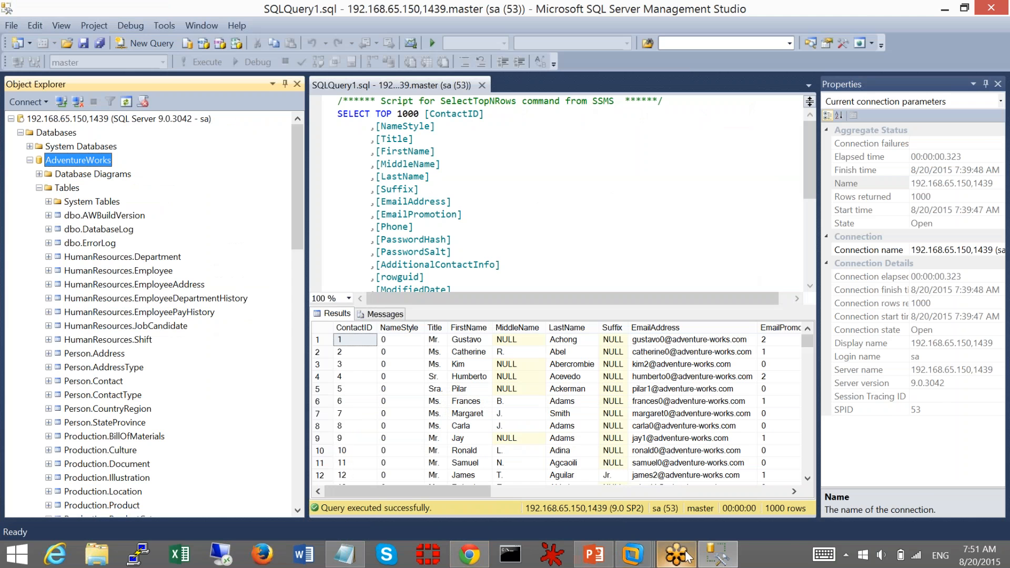
{"action": "left_click", "coordinate": [594, 556]}
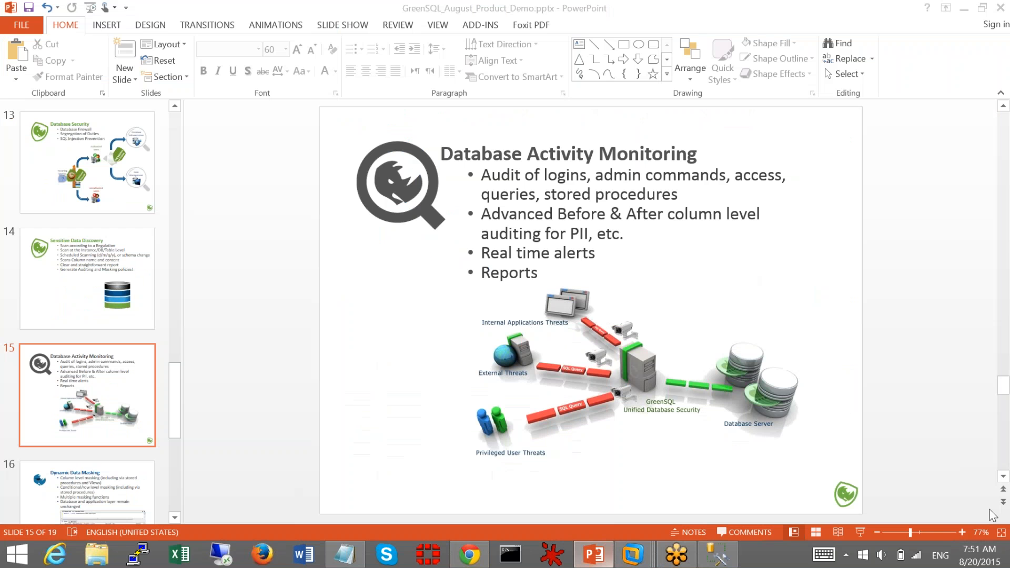
{"action": "left_click", "coordinate": [861, 533]}
{"action": "key", "text": "Right"}
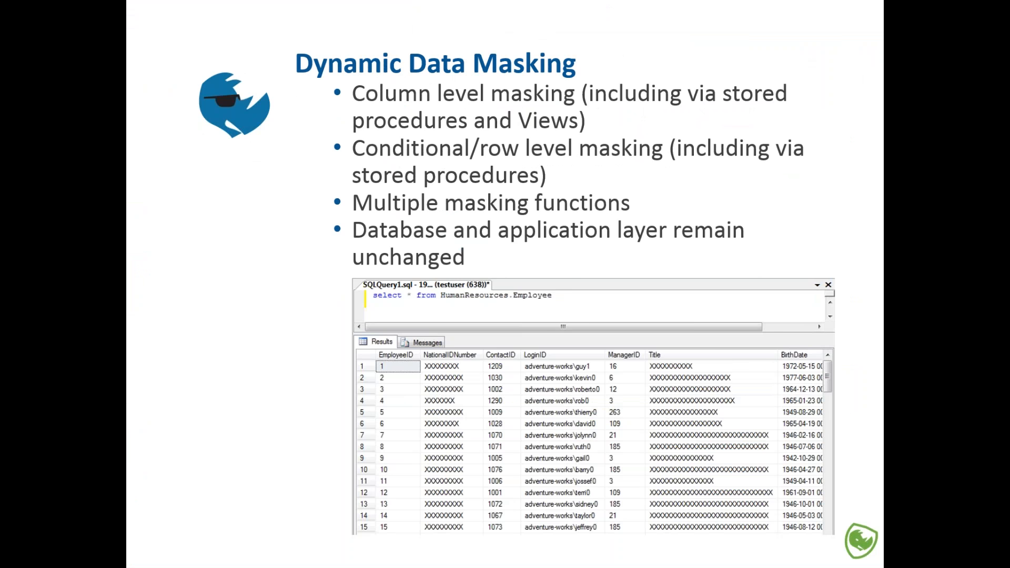
{"action": "key", "text": "Escape"}
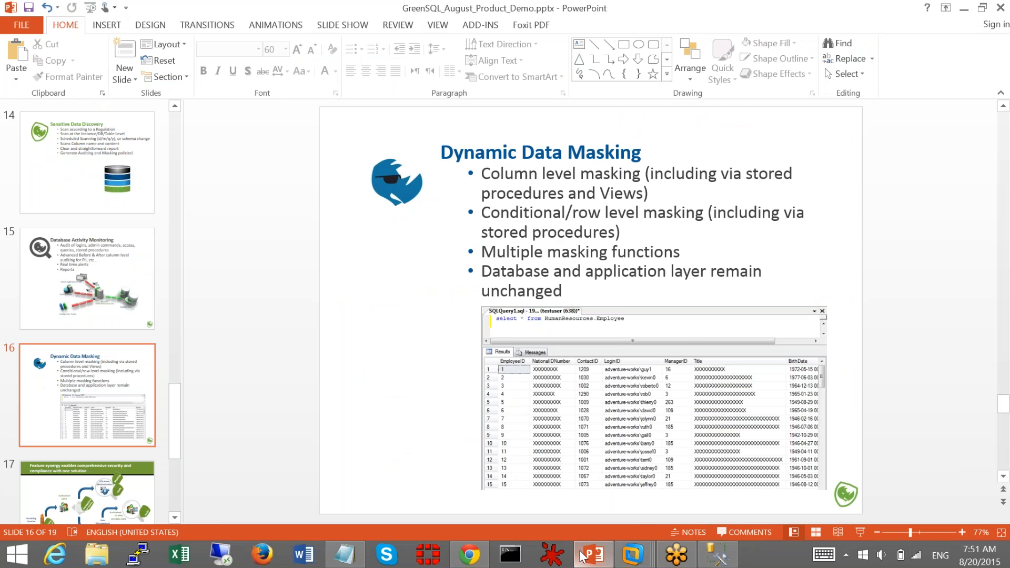
Switch to SQL Server Management Studio, query the top 1000 rows of HumanResources.Employee and examine its login, title and national ID values.
{"action": "left_click", "coordinate": [722, 555]}
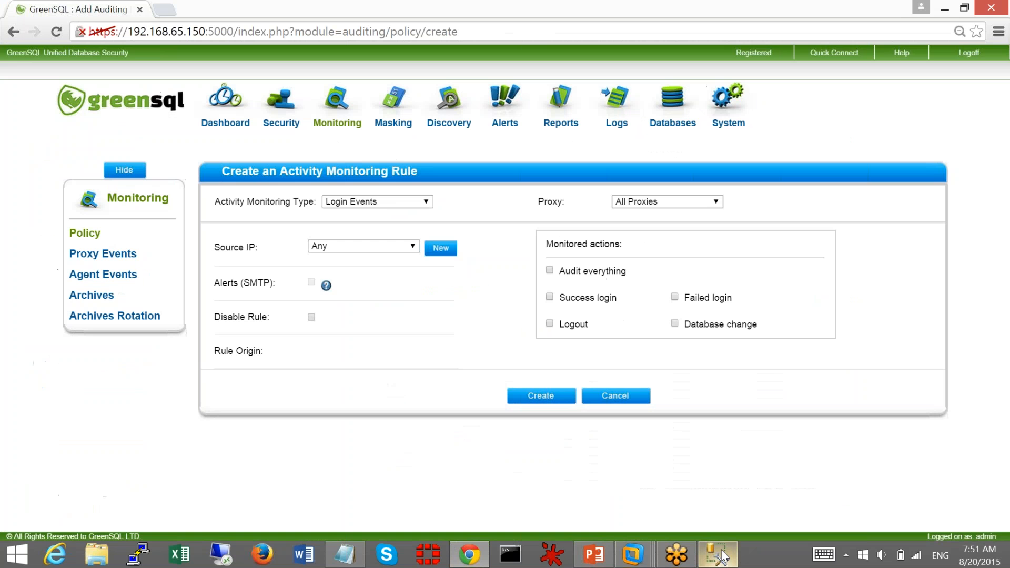
{"action": "left_click", "coordinate": [721, 555]}
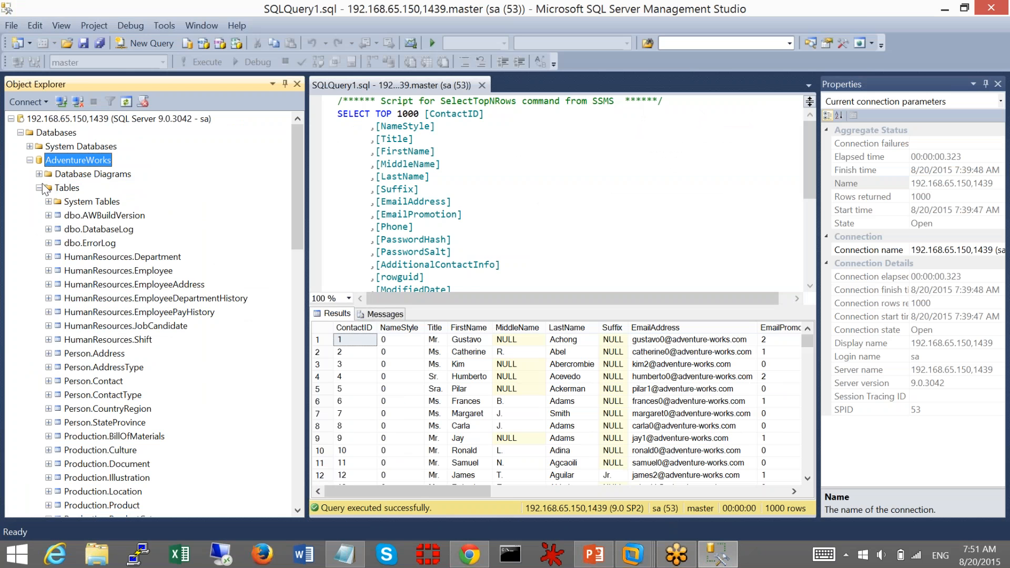
{"action": "left_click", "coordinate": [153, 272]}
{"action": "right_click", "coordinate": [150, 271]}
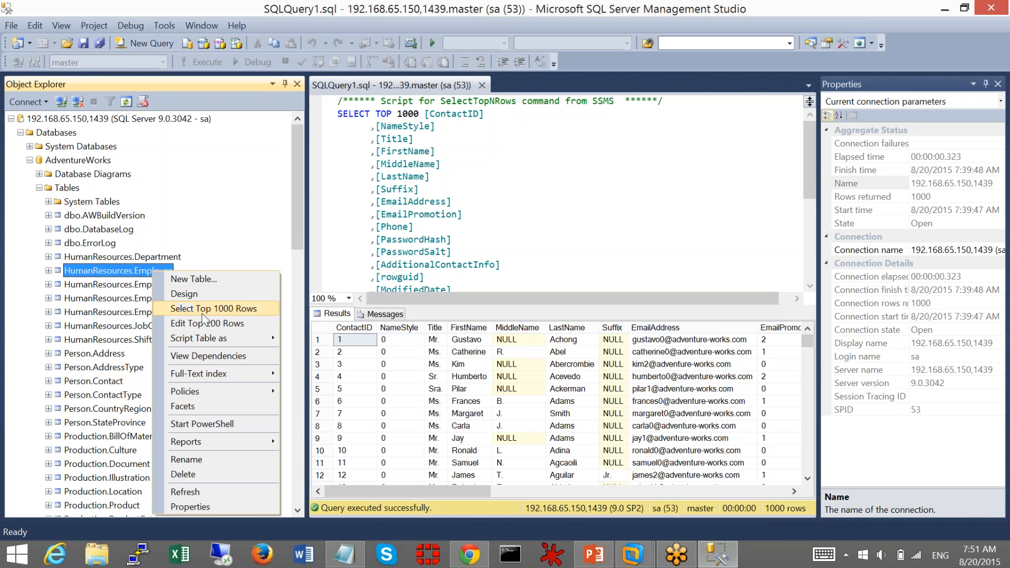
{"action": "left_click", "coordinate": [200, 308]}
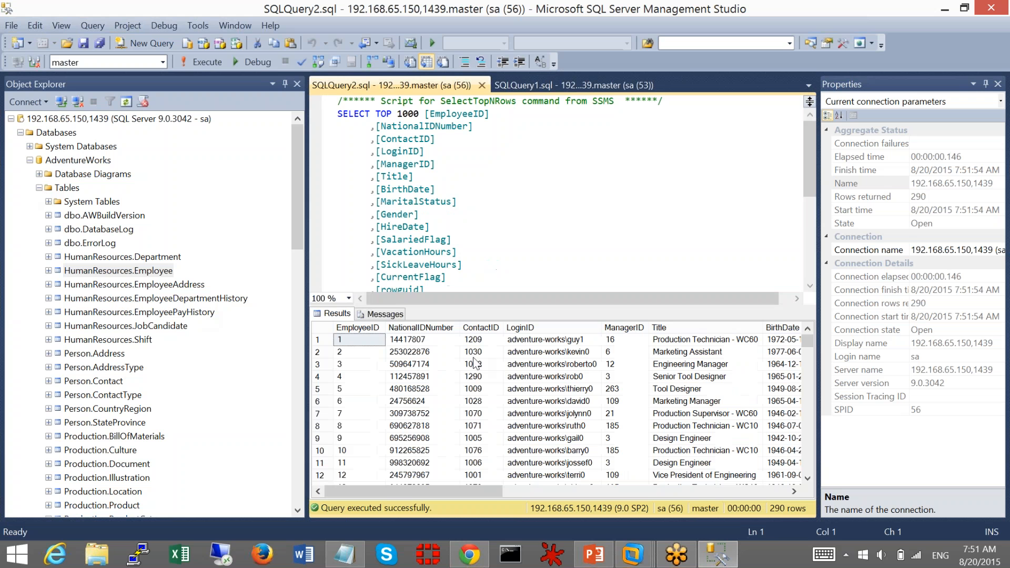
{"action": "left_click", "coordinate": [513, 366]}
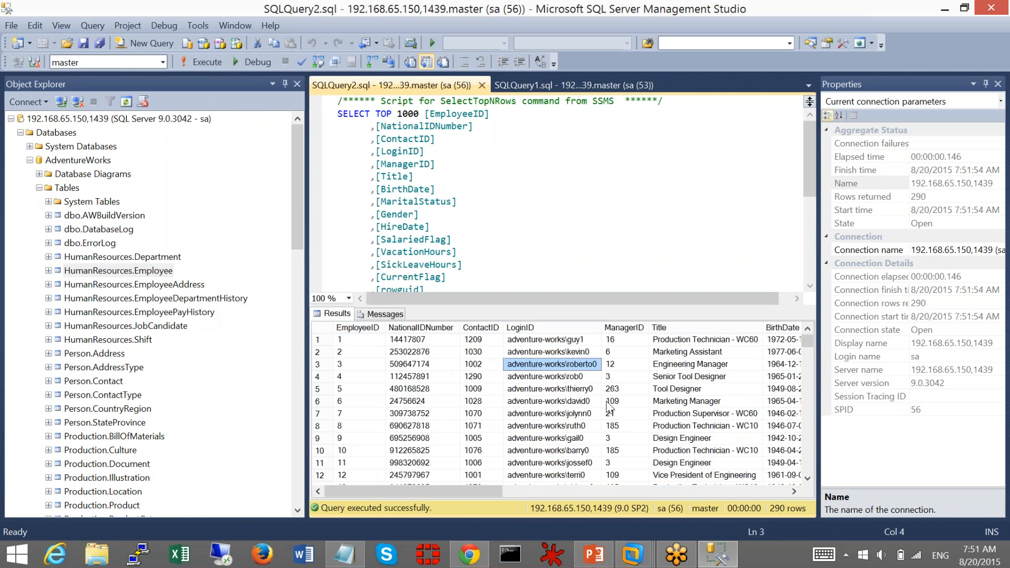
{"action": "left_click", "coordinate": [701, 368]}
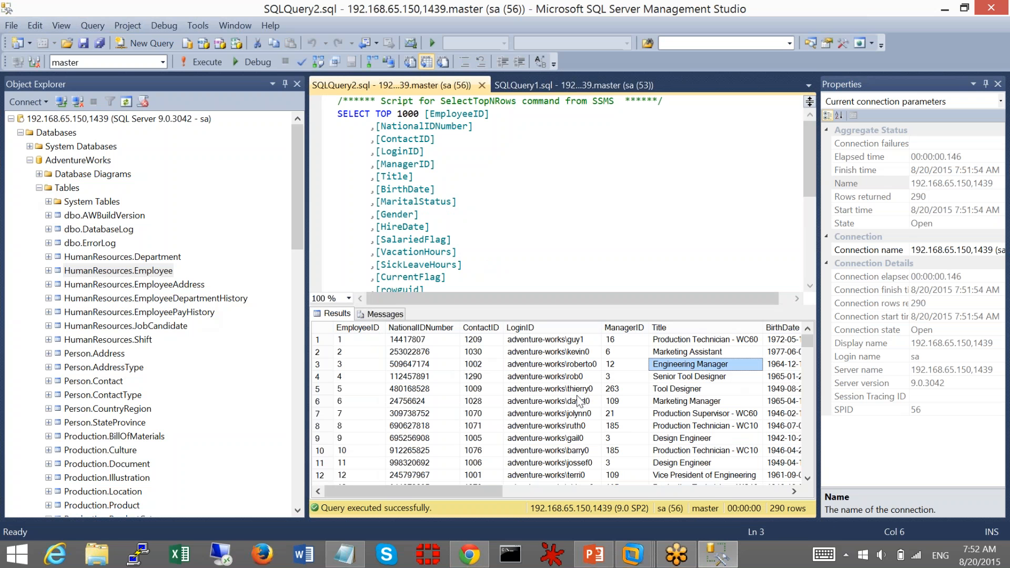
{"action": "left_click", "coordinate": [456, 414]}
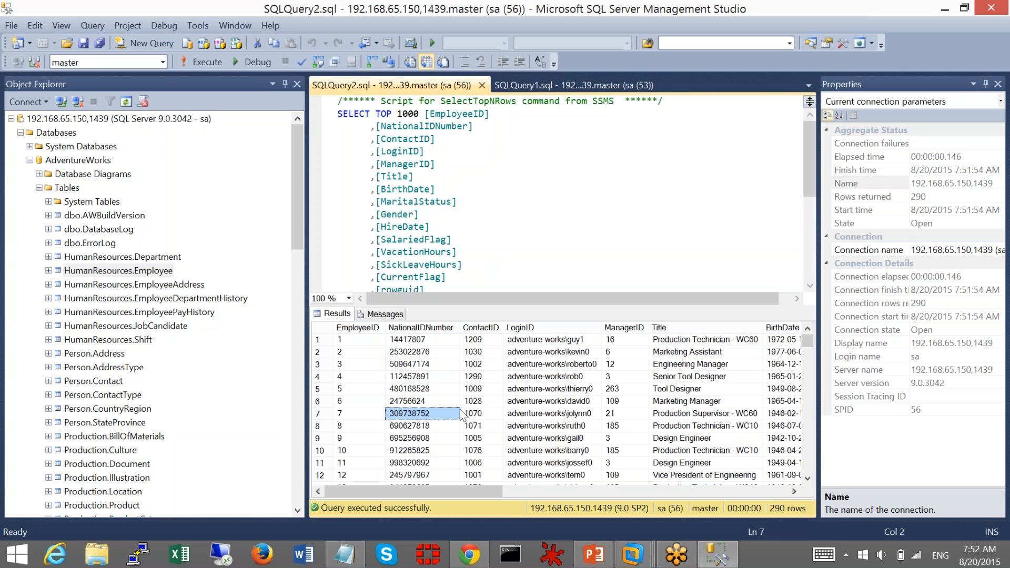
Switch to GreenSQL in Chrome and start a new data masking rule for the AdventureWorks - sql-AD01_PX database.
{"action": "left_click", "coordinate": [470, 554]}
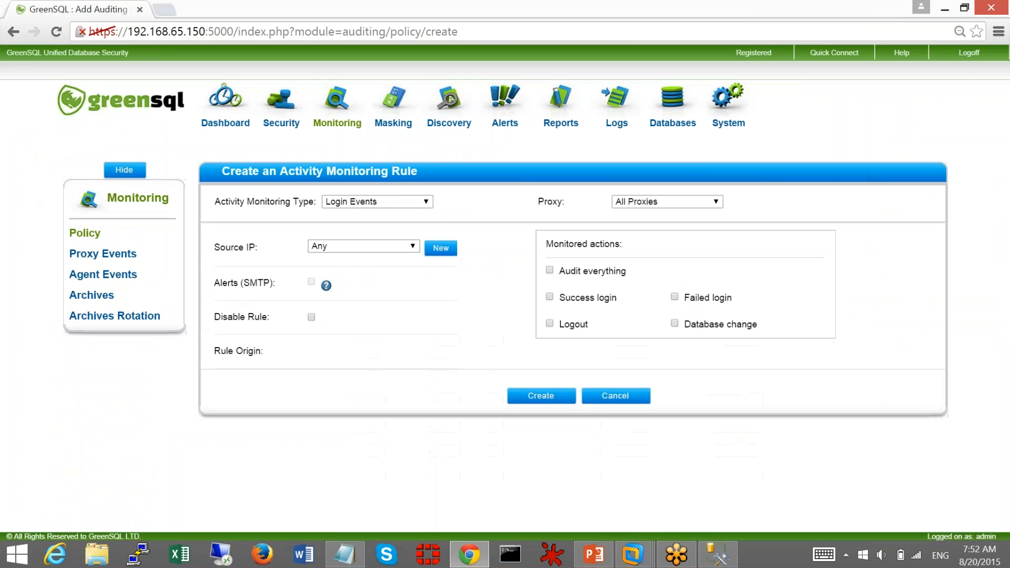
{"action": "left_click", "coordinate": [398, 123]}
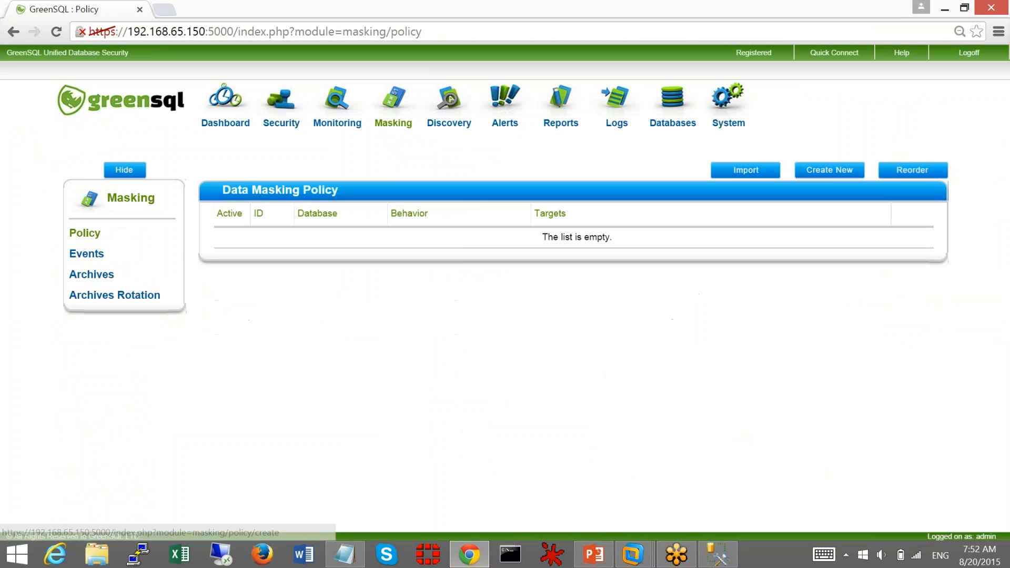
{"action": "left_click", "coordinate": [830, 173]}
{"action": "left_click", "coordinate": [358, 202]}
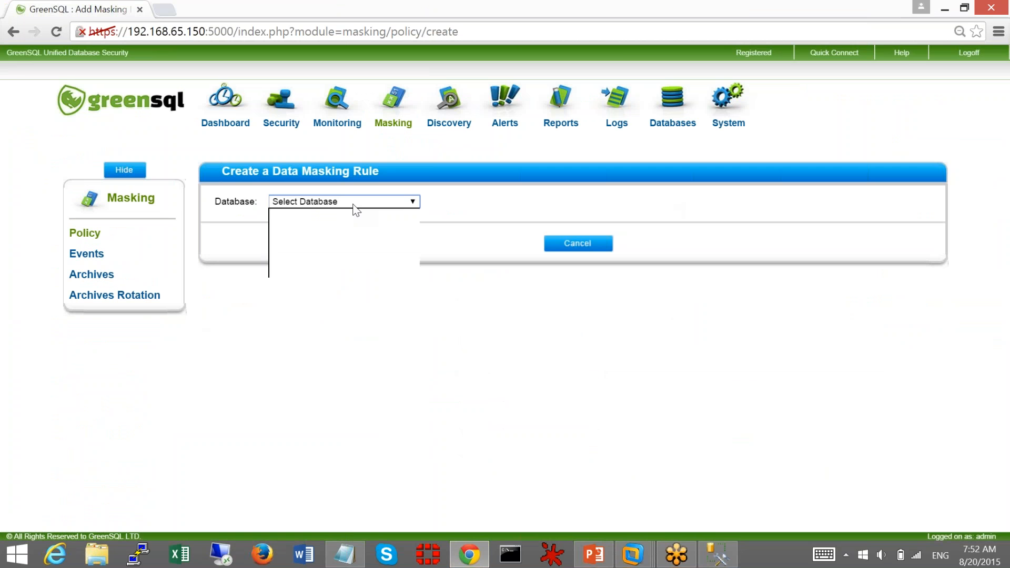
{"action": "left_click", "coordinate": [355, 227]}
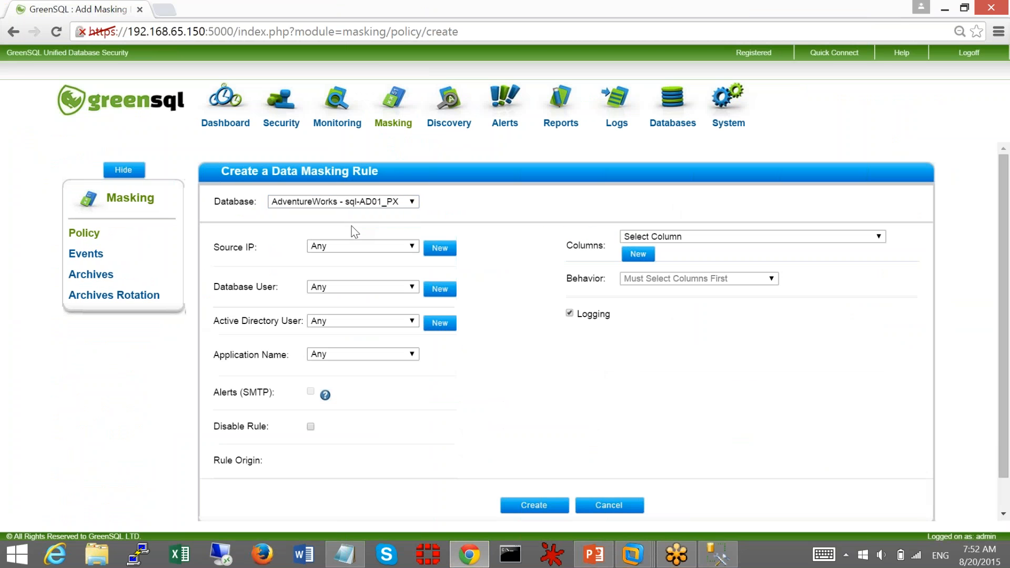
Target the LoginID and NationalIDNumber columns of the HumanResources.Employee table in the masking rule.
{"action": "left_click", "coordinate": [638, 254]}
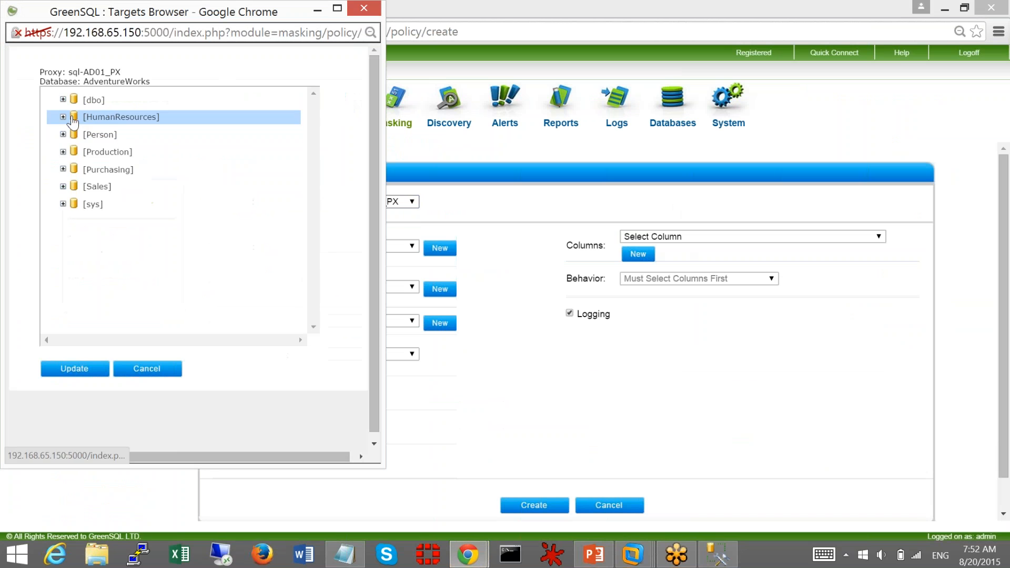
{"action": "left_click", "coordinate": [63, 117]}
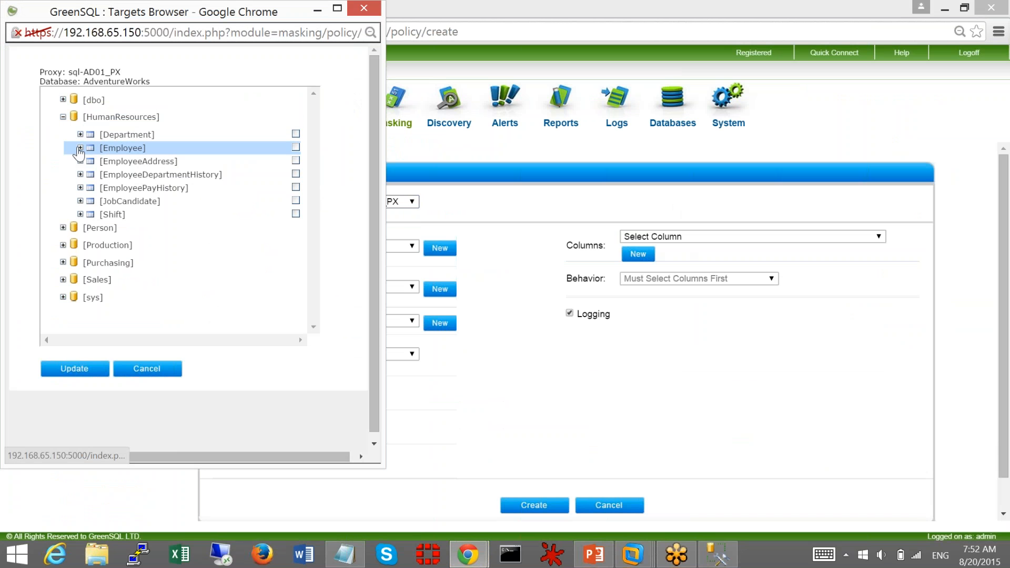
{"action": "left_click", "coordinate": [80, 147]}
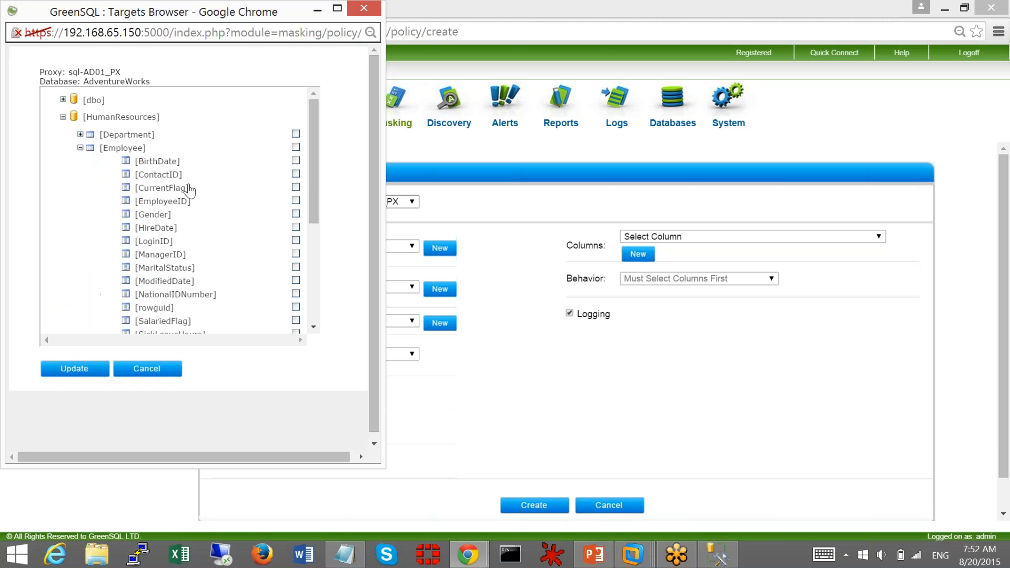
{"action": "left_click", "coordinate": [295, 240]}
{"action": "left_click", "coordinate": [78, 369]}
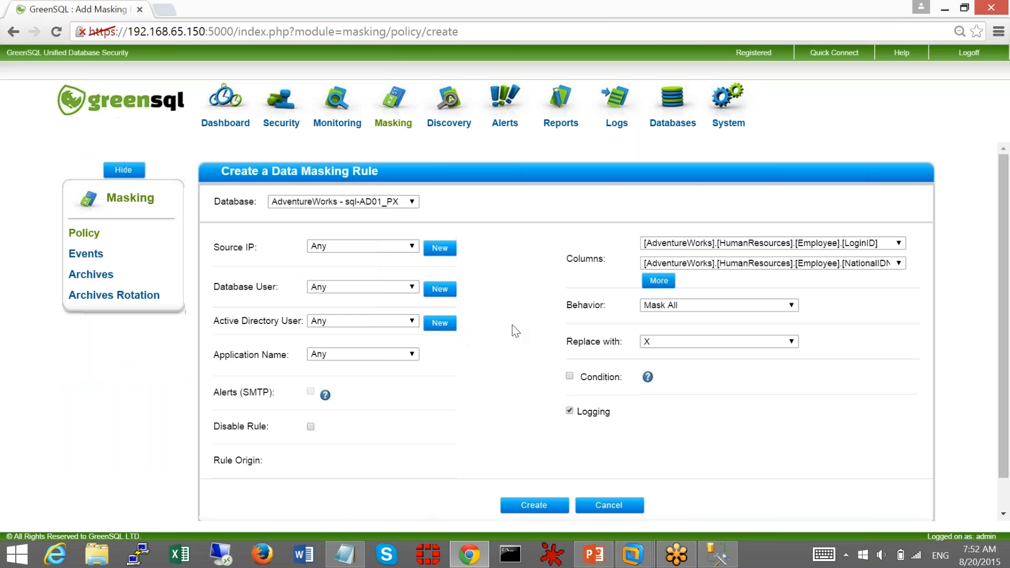
Set the masking behavior to Mask All with X as the replacement and create the rule.
{"action": "left_click", "coordinate": [721, 305]}
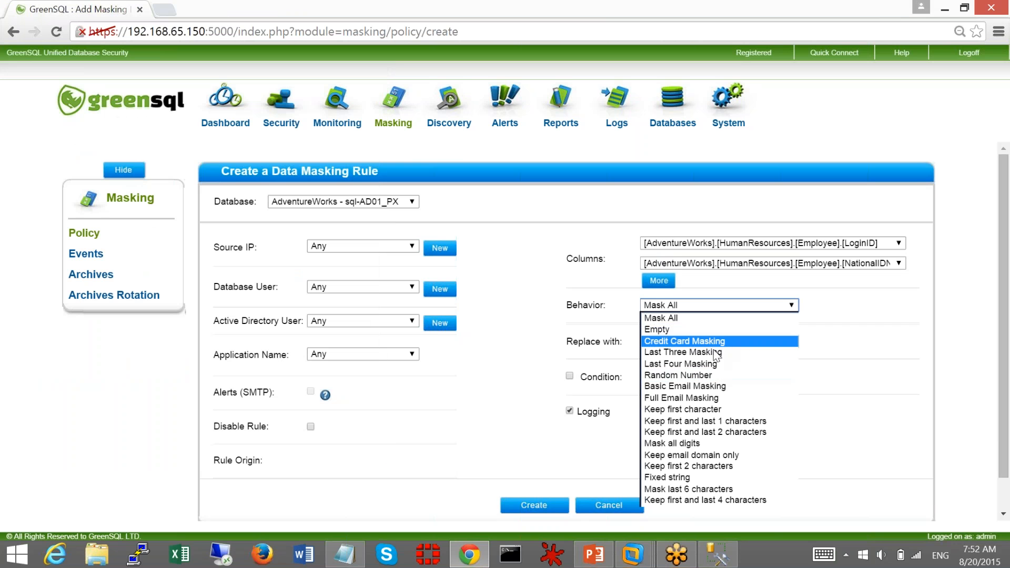
{"action": "left_click", "coordinate": [721, 319]}
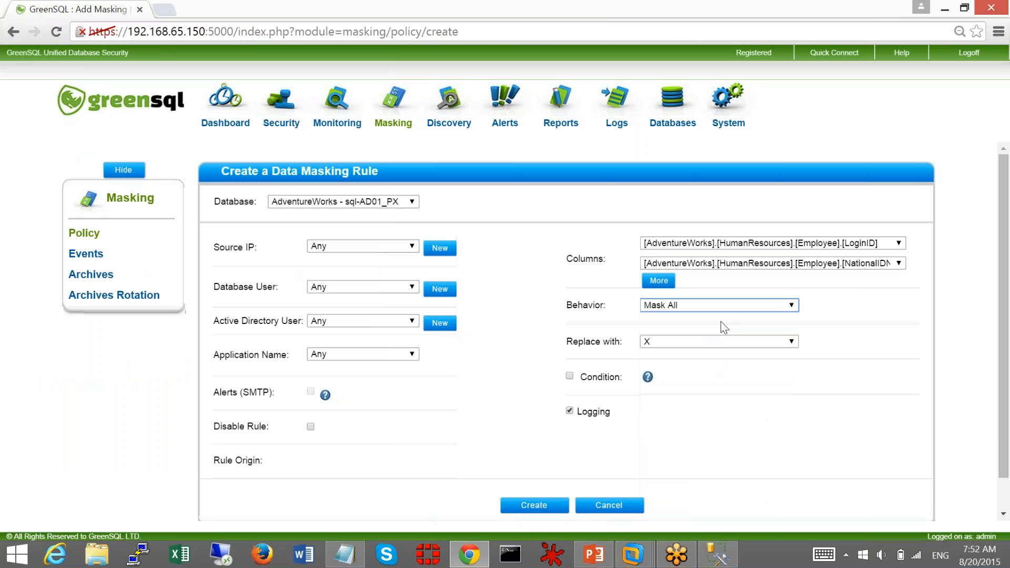
{"action": "left_click", "coordinate": [545, 508]}
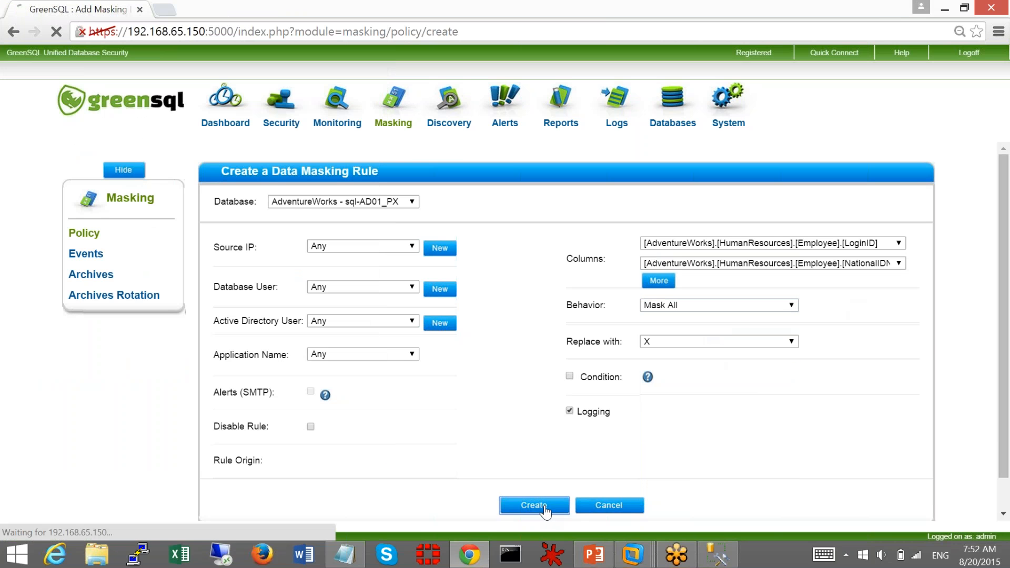
Switch to SQL Server Management Studio, rerun the Employee query and examine the NationalIDNumber and LoginID values of row 5.
{"action": "left_click", "coordinate": [715, 552]}
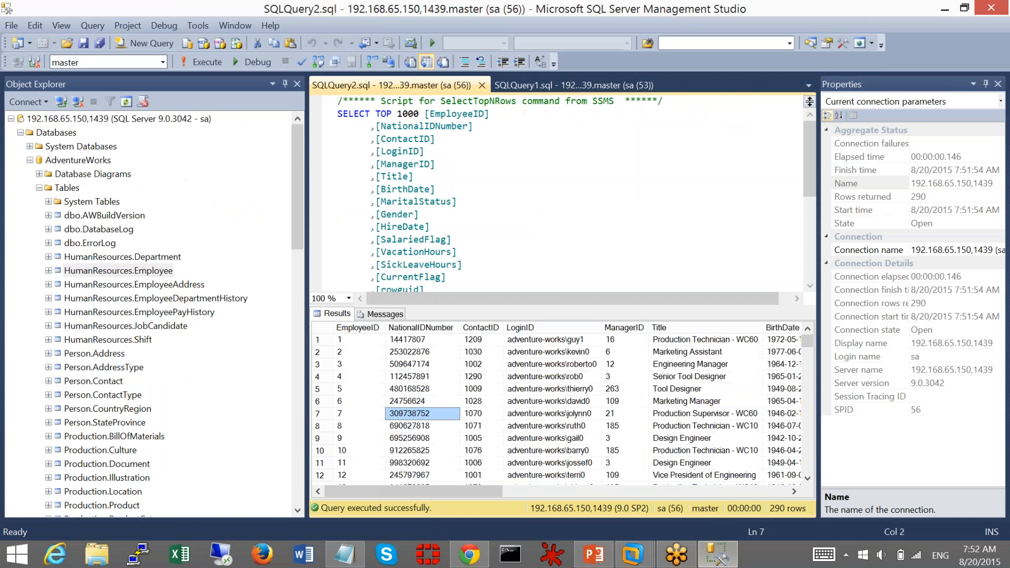
{"action": "left_click", "coordinate": [217, 68]}
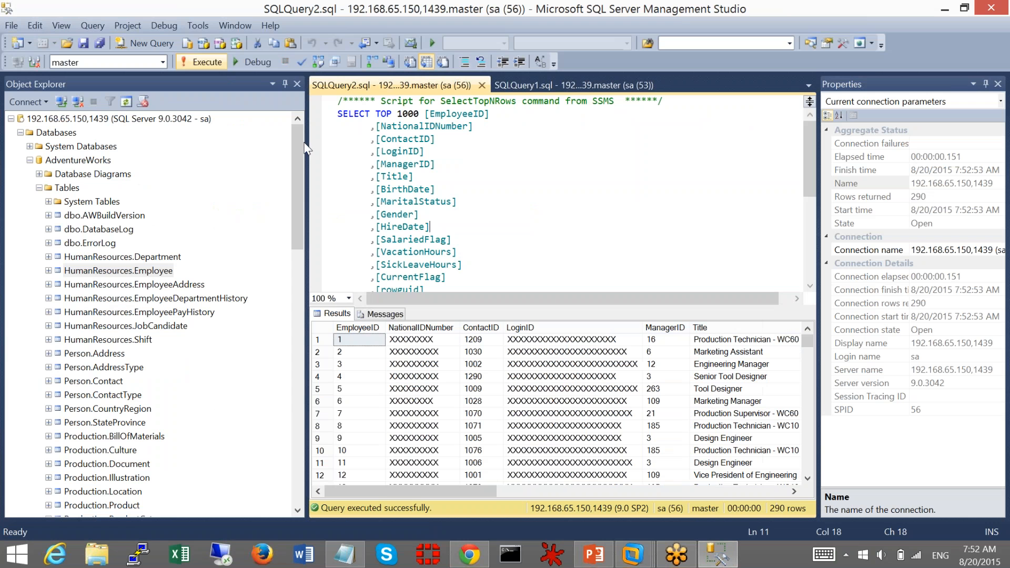
{"action": "left_click", "coordinate": [420, 393]}
{"action": "key", "text": "Right"}
{"action": "key", "text": "Right"}
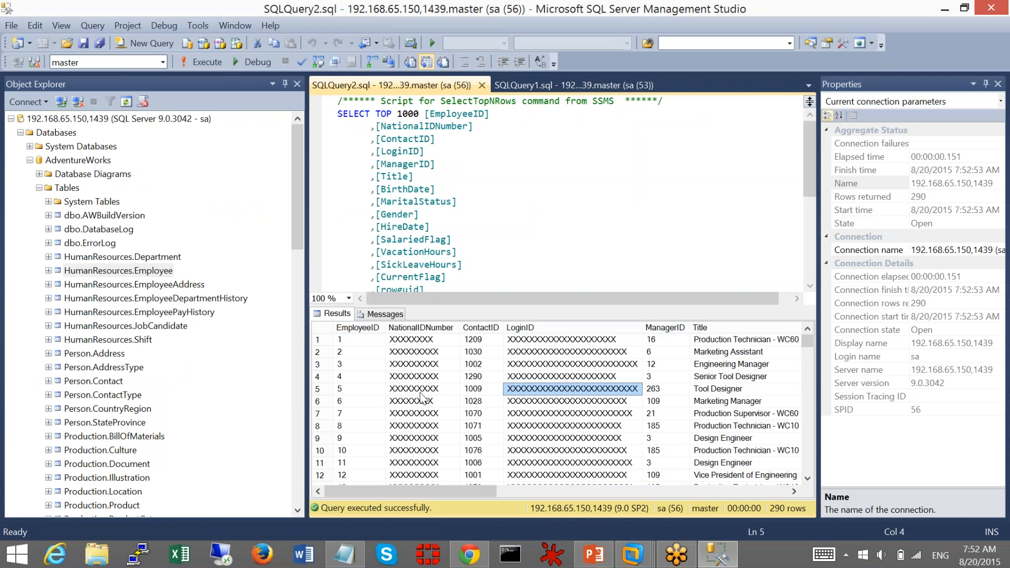
{"action": "key", "text": "Left"}
{"action": "key", "text": "Left"}
{"action": "key", "text": "Left"}
{"action": "key", "text": "Right"}
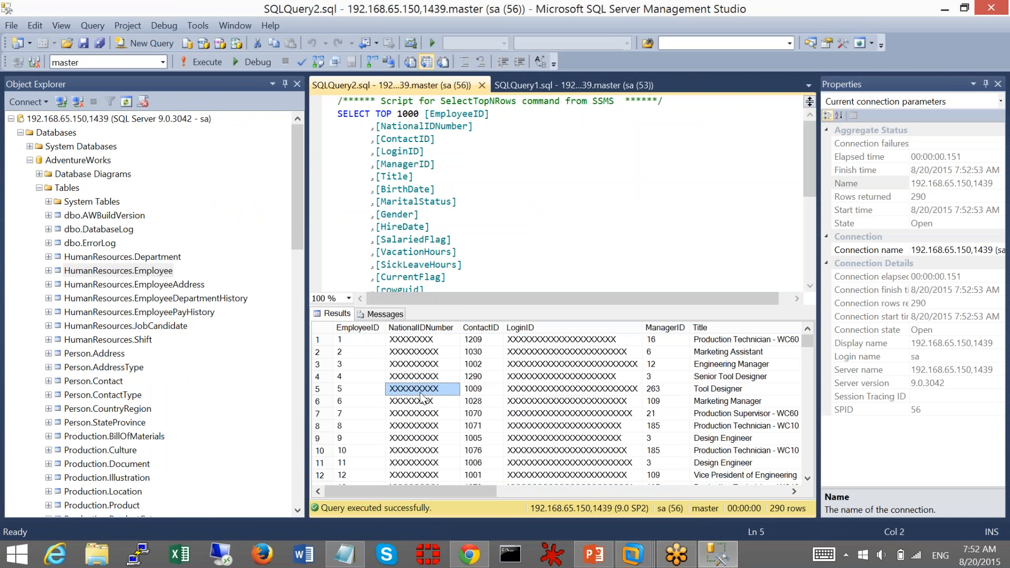
{"action": "key", "text": "Left"}
{"action": "key", "text": "Right"}
{"action": "key", "text": "Right"}
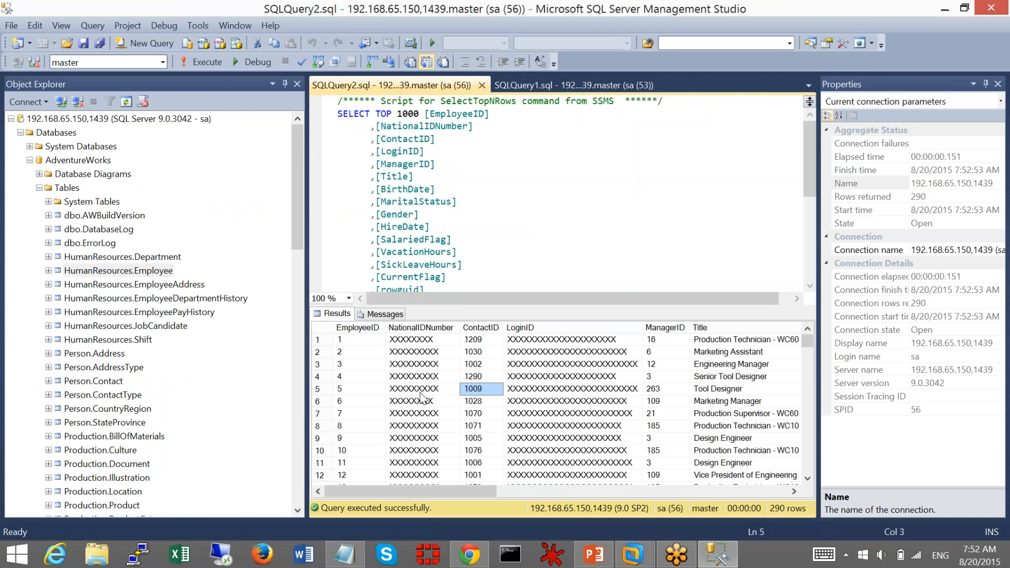
{"action": "key", "text": "Right"}
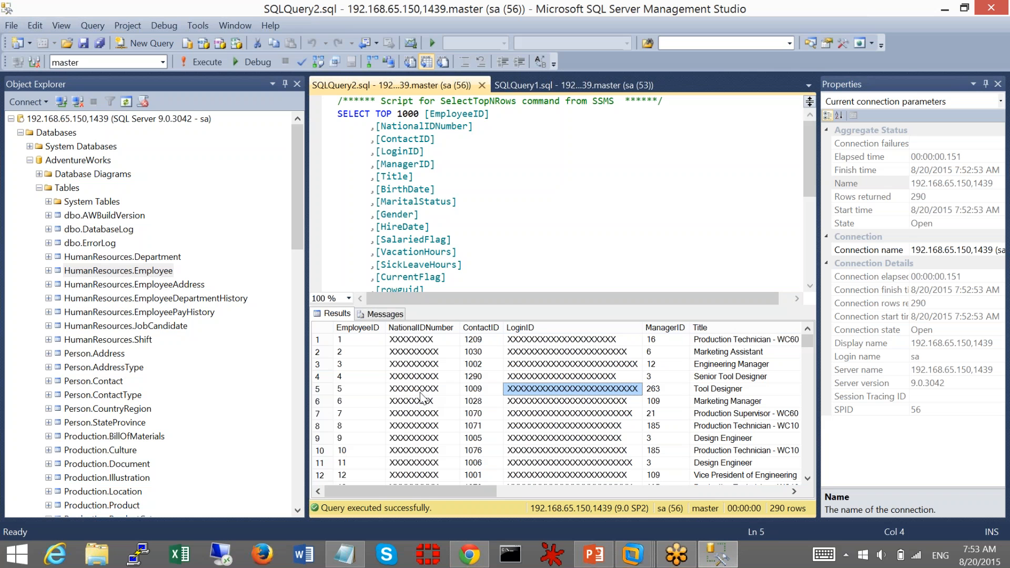
{"action": "key", "text": "Left"}
{"action": "key", "text": "Left"}
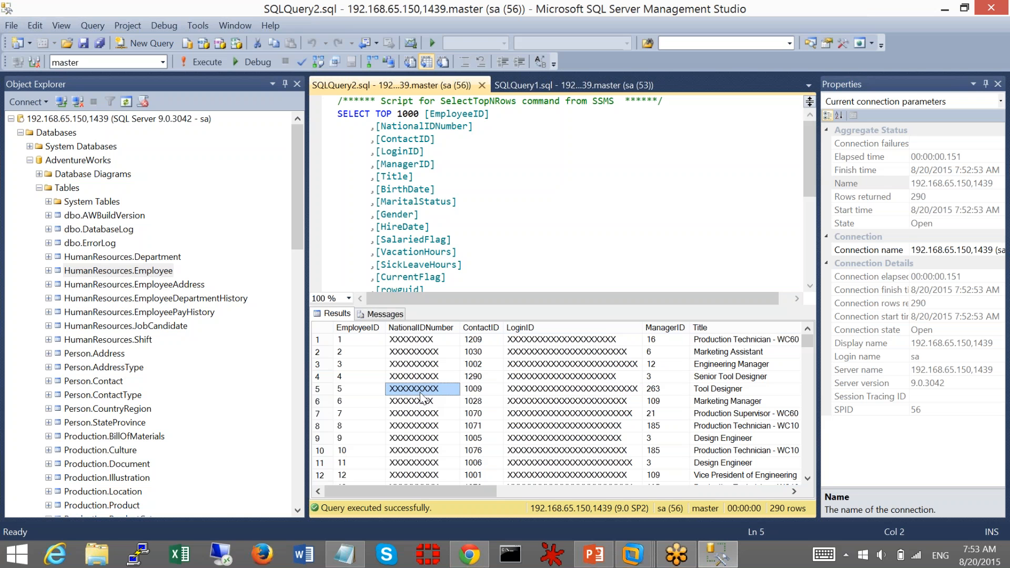
Examine the NationalIDNumber values across the first rows of the Employee query results.
{"action": "key", "text": "Down"}
{"action": "key", "text": "Down"}
{"action": "key", "text": "Down"}
{"action": "key", "text": "Down"}
{"action": "key", "text": "Down"}
{"action": "key", "text": "Down"}
{"action": "key", "text": "Down"}
{"action": "key", "text": "Down"}
{"action": "key", "text": "Down"}
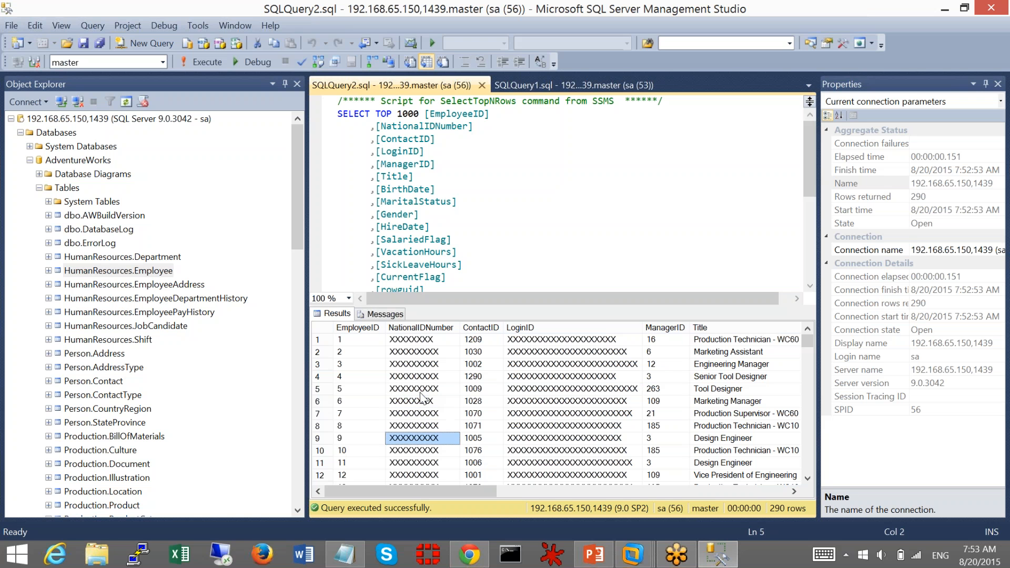
{"action": "key", "text": "Up"}
{"action": "key", "text": "Up"}
{"action": "key", "text": "Up"}
{"action": "key", "text": "Up"}
{"action": "key", "text": "Up"}
{"action": "key", "text": "Up"}
{"action": "key", "text": "Up"}
{"action": "key", "text": "Up"}
{"action": "key", "text": "Up"}
{"action": "key", "text": "Up"}
{"action": "key", "text": "Up"}
{"action": "key", "text": "Up"}
{"action": "key", "text": "Up"}
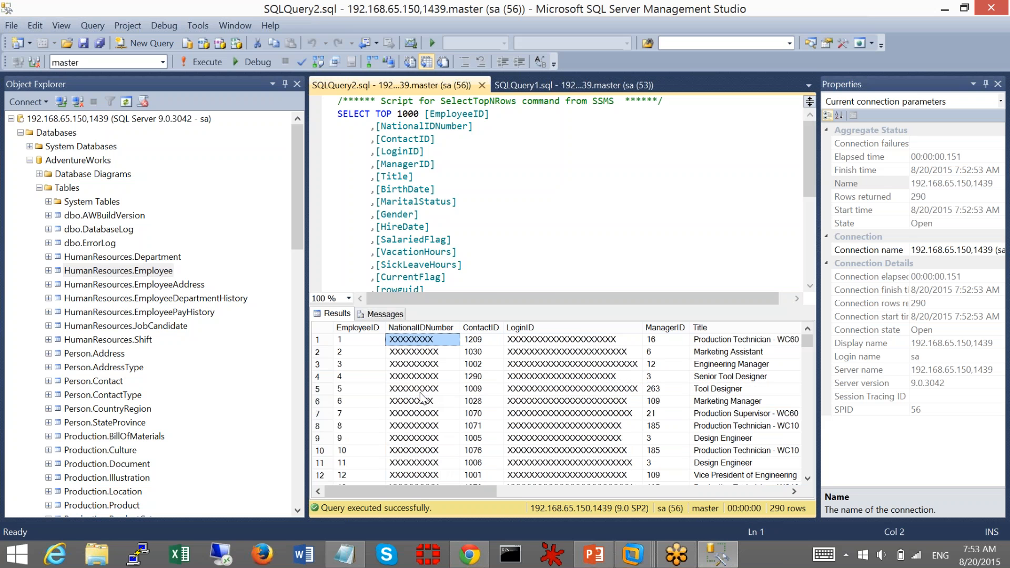
{"action": "key", "text": "Down"}
{"action": "key", "text": "Down"}
{"action": "key", "text": "Down"}
{"action": "key", "text": "Down"}
{"action": "key", "text": "Down"}
{"action": "key", "text": "Down"}
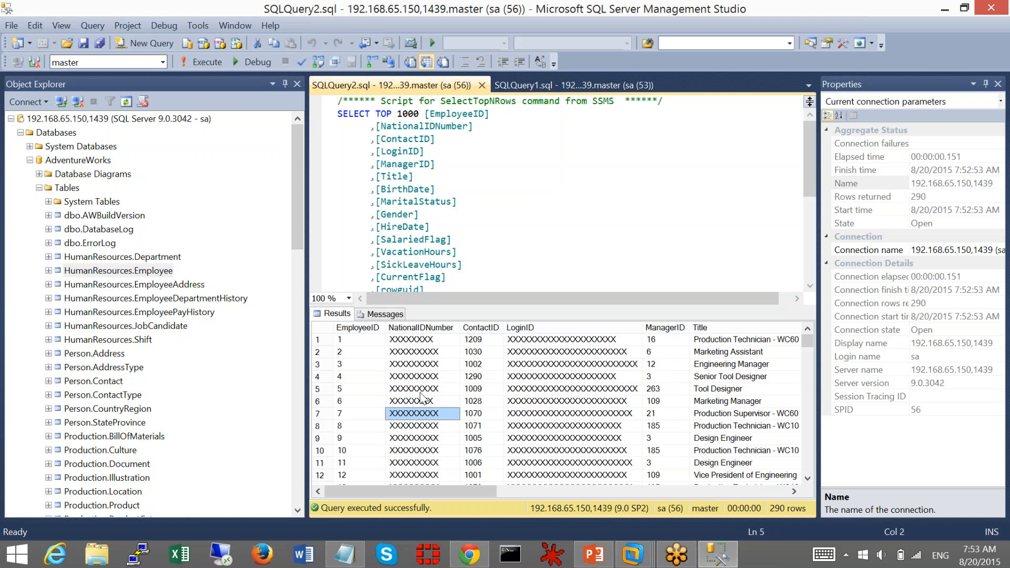
{"action": "key", "text": "Down"}
{"action": "key", "text": "Down"}
{"action": "key", "text": "Down"}
{"action": "key", "text": "Down"}
{"action": "key", "text": "Down"}
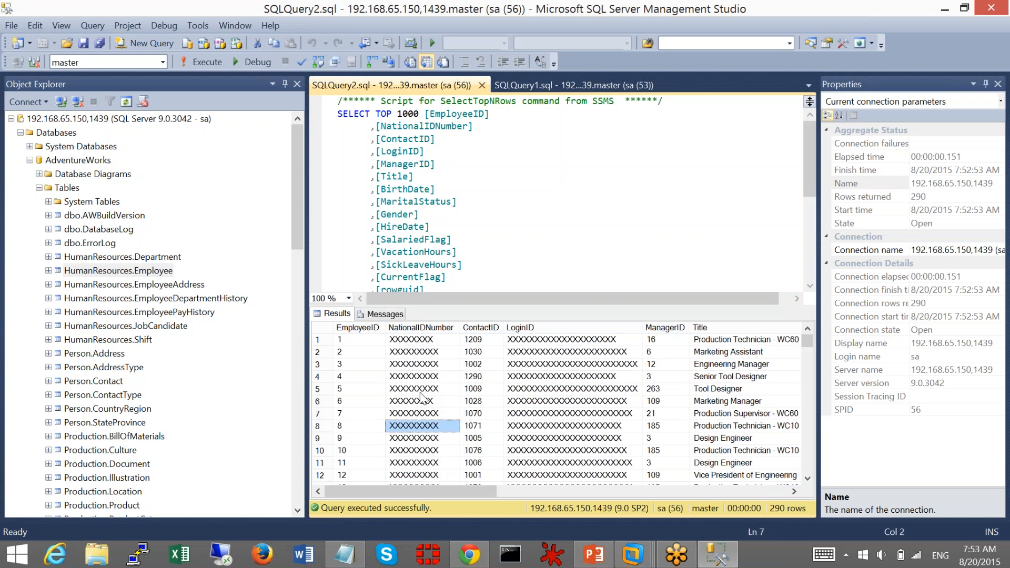
{"action": "key", "text": "Up"}
{"action": "key", "text": "Up"}
{"action": "key", "text": "Up"}
{"action": "key", "text": "Up"}
{"action": "key", "text": "Up"}
{"action": "key", "text": "Up"}
{"action": "key", "text": "Up"}
{"action": "key", "text": "Up"}
{"action": "key", "text": "Up"}
{"action": "key", "text": "Up"}
{"action": "key", "text": "Up"}
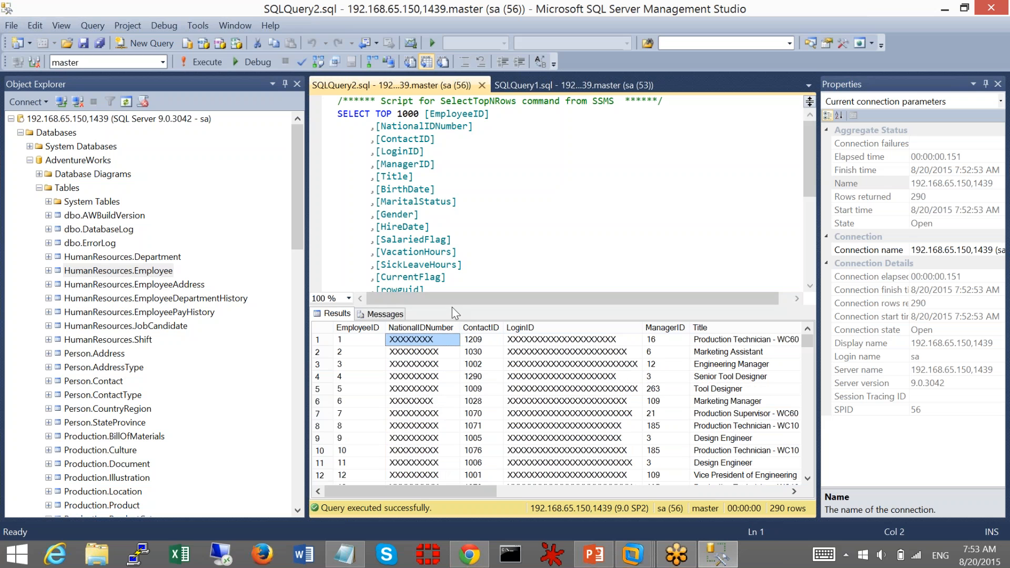
Enlarge the query results area and examine the LoginID values and the Design Engineer title in row 9.
{"action": "left_click_drag", "start_coordinate": [453, 308], "coordinate": [454, 271]}
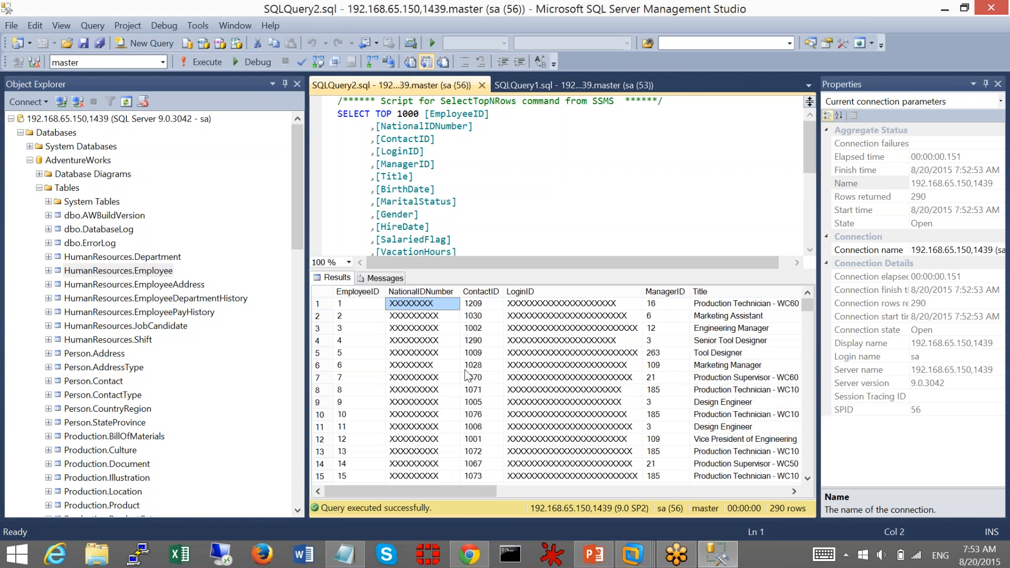
{"action": "left_click", "coordinate": [599, 368]}
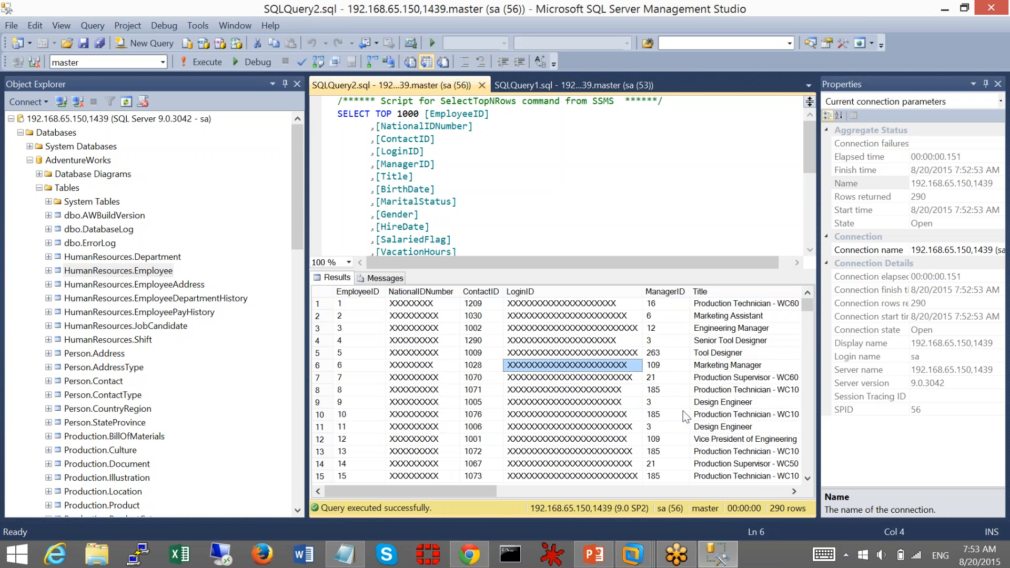
{"action": "left_click", "coordinate": [572, 401]}
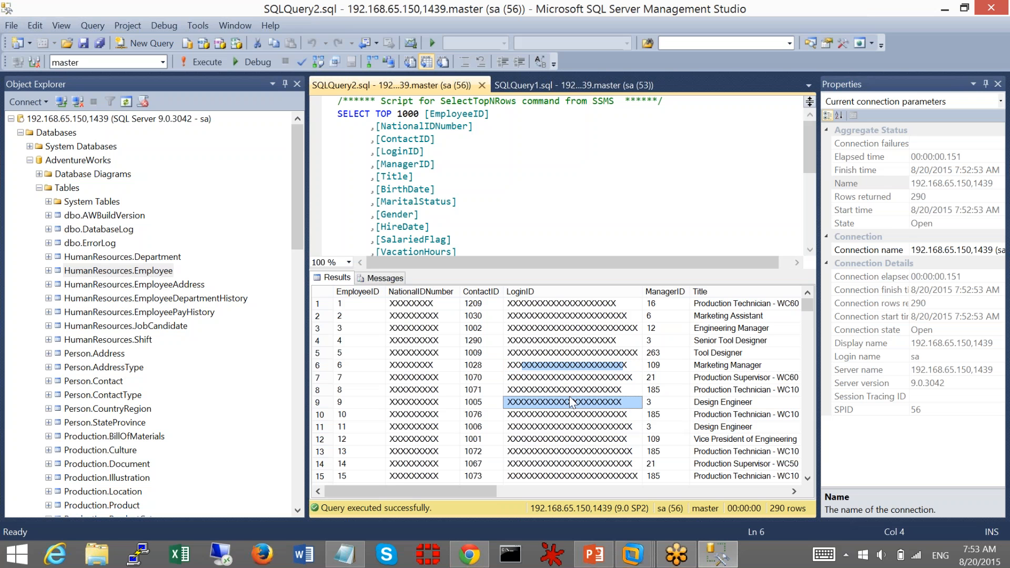
{"action": "left_click", "coordinate": [731, 404]}
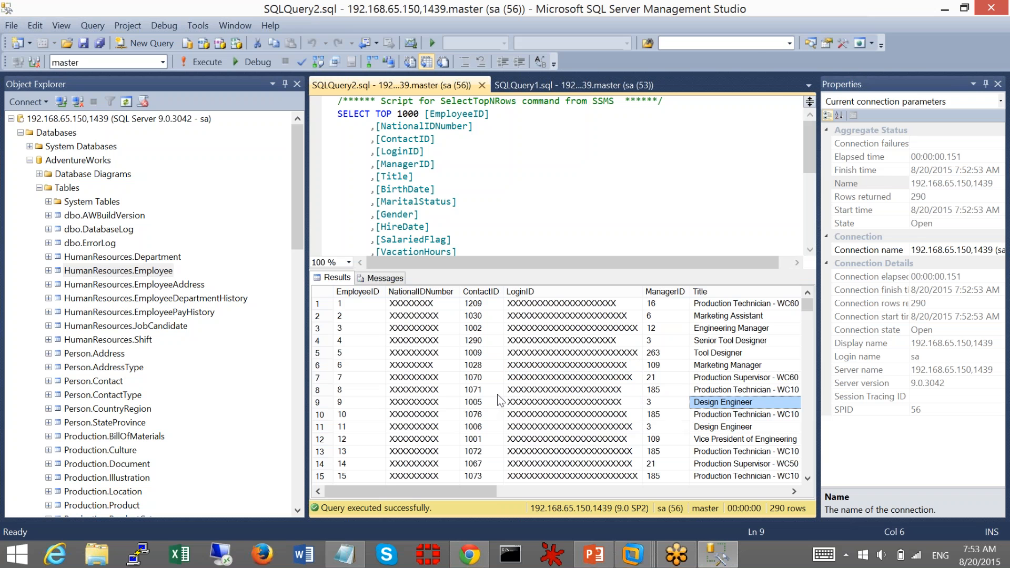
Switch to GreenSQL in Chrome, edit the data masking rule and add a condition on the HumanResources.Employee Title column.
{"action": "key", "text": "alt+Tab"}
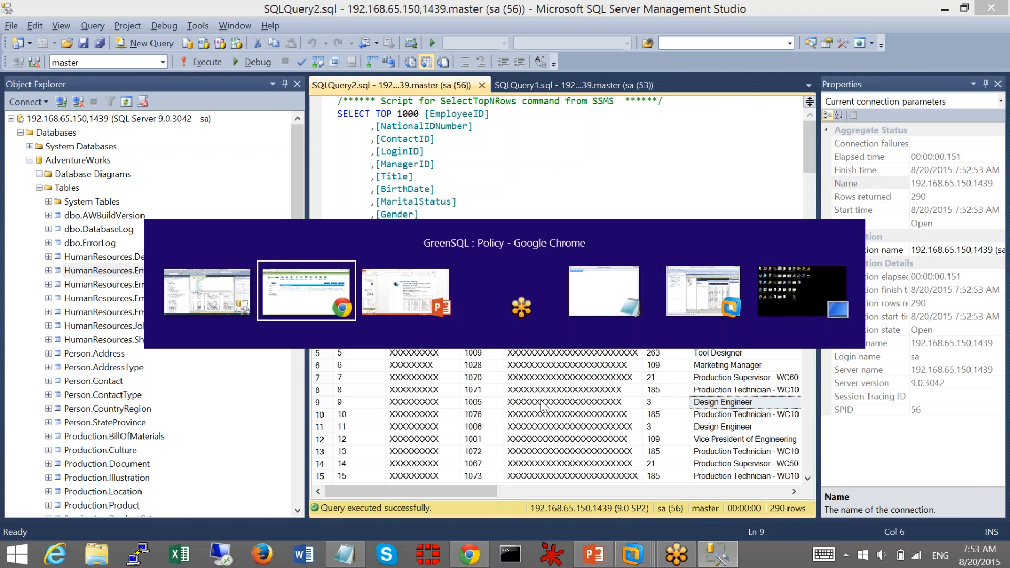
{"action": "left_click", "coordinate": [903, 239]}
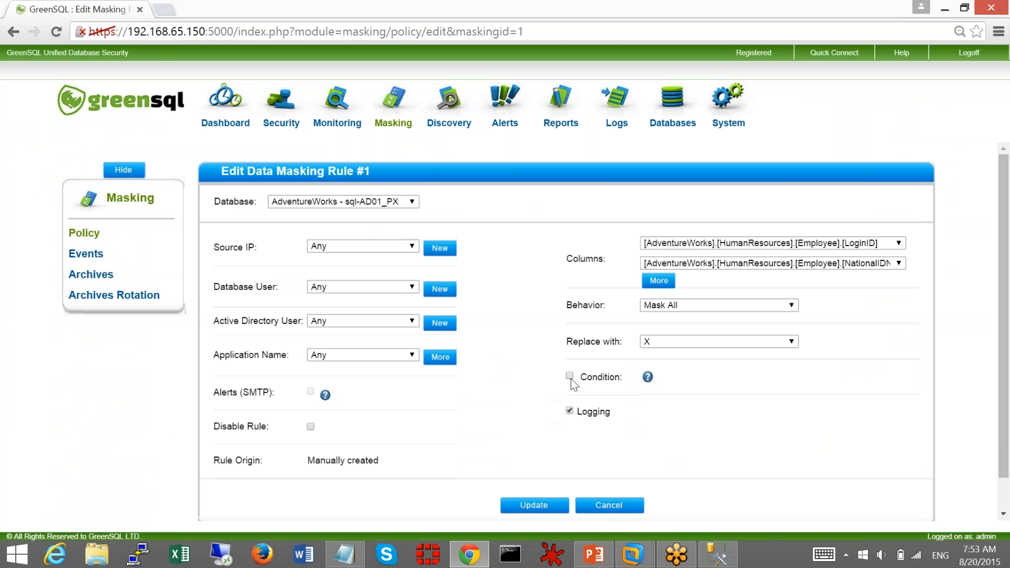
{"action": "left_click", "coordinate": [570, 376]}
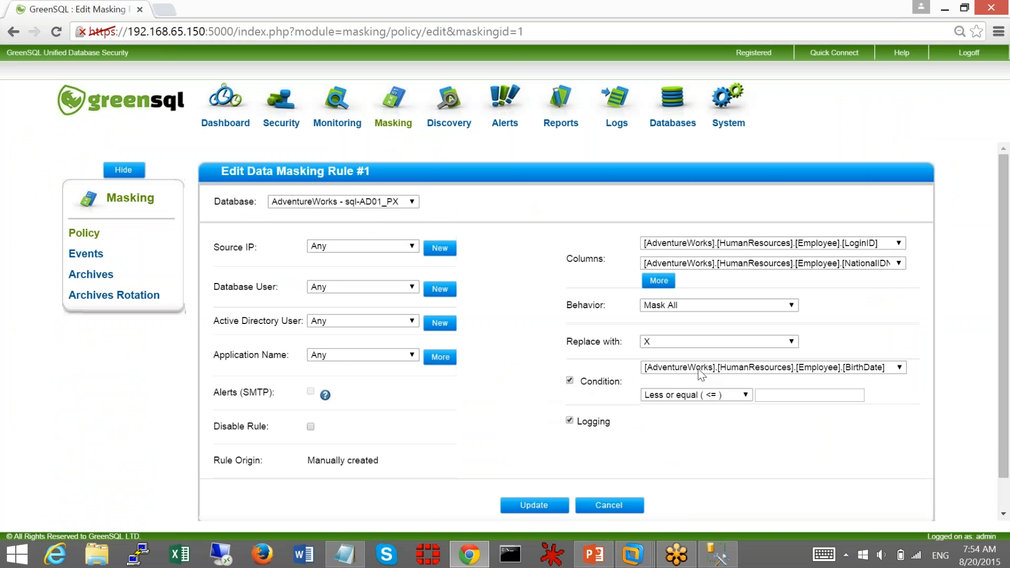
{"action": "left_click", "coordinate": [854, 370]}
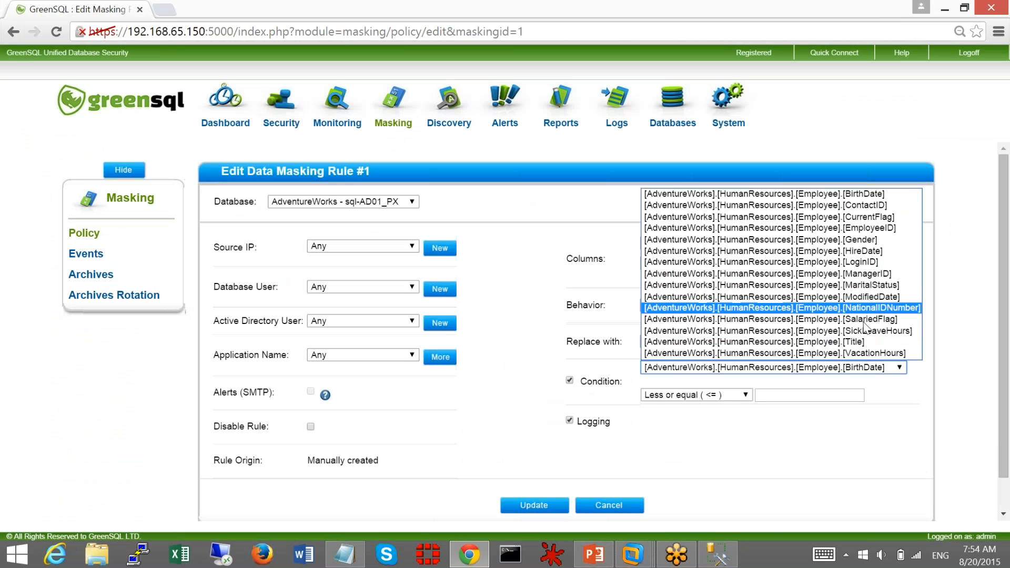
{"action": "left_click", "coordinate": [857, 342]}
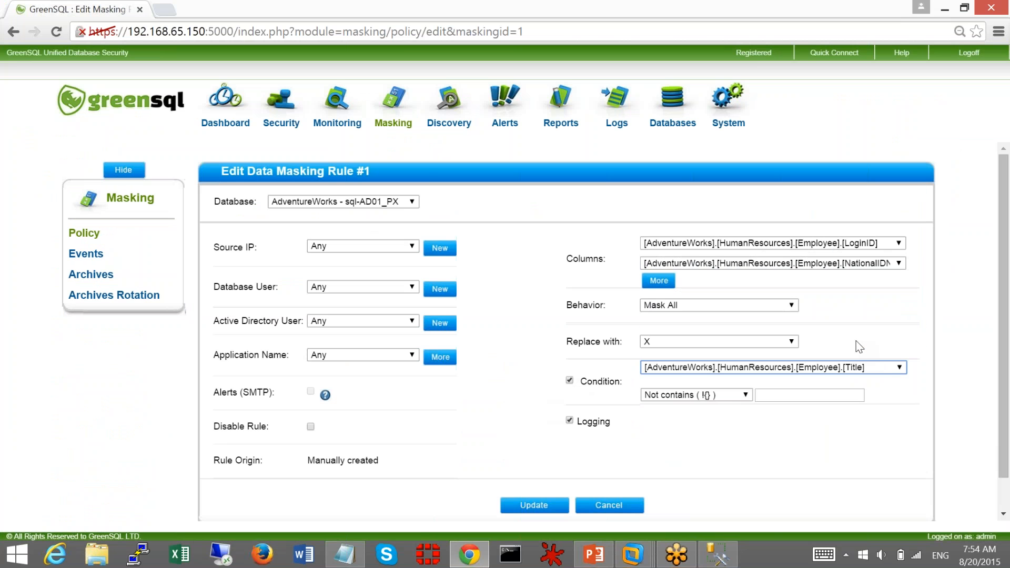
Set the rule's Title condition to Not equal to ( != ) Design Engineer.
{"action": "left_click", "coordinate": [744, 395]}
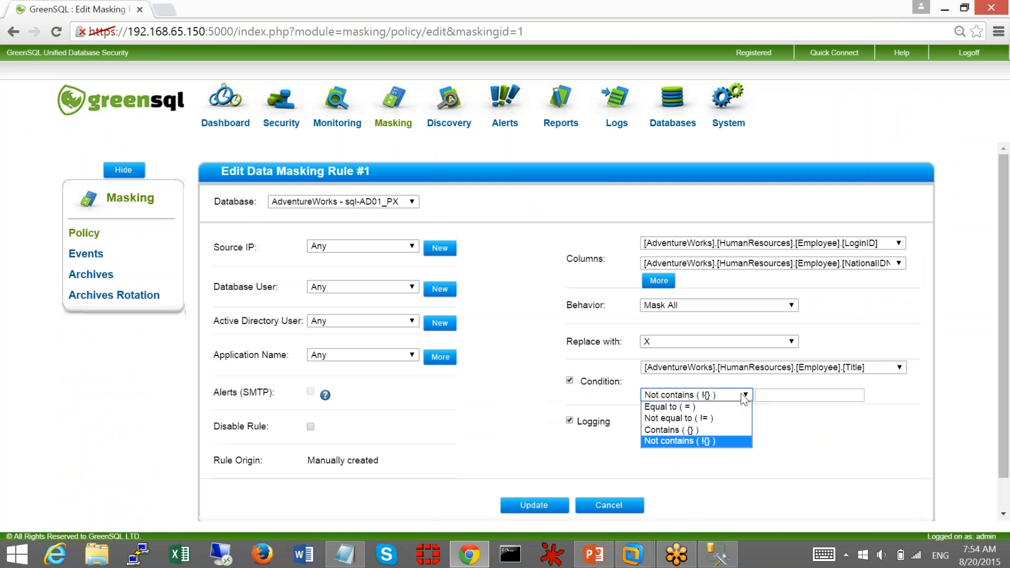
{"action": "left_click", "coordinate": [712, 420]}
{"action": "left_click", "coordinate": [800, 395]}
{"action": "key", "text": "Down"}
{"action": "key", "text": "Down"}
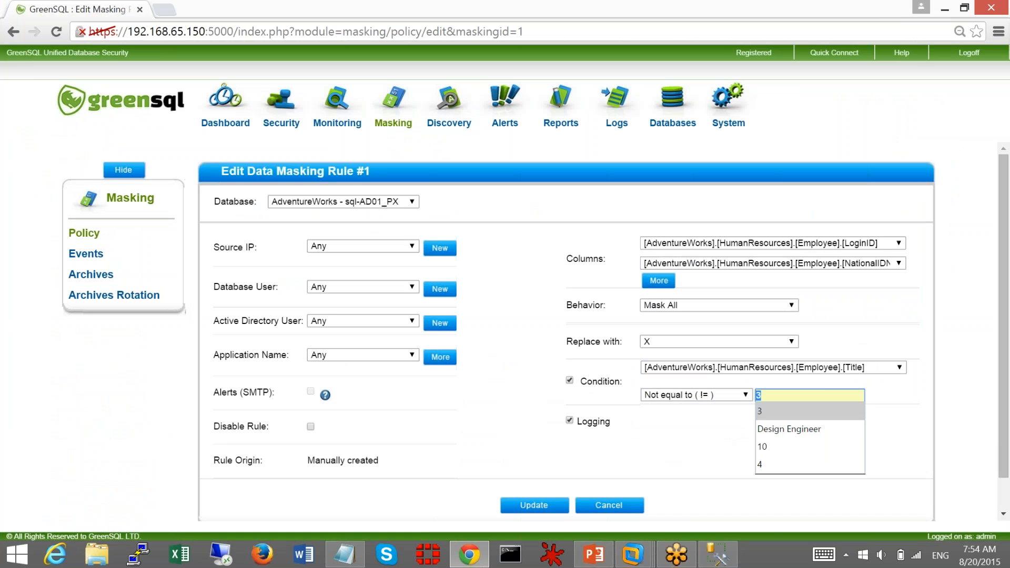
{"action": "left_click", "coordinate": [792, 429]}
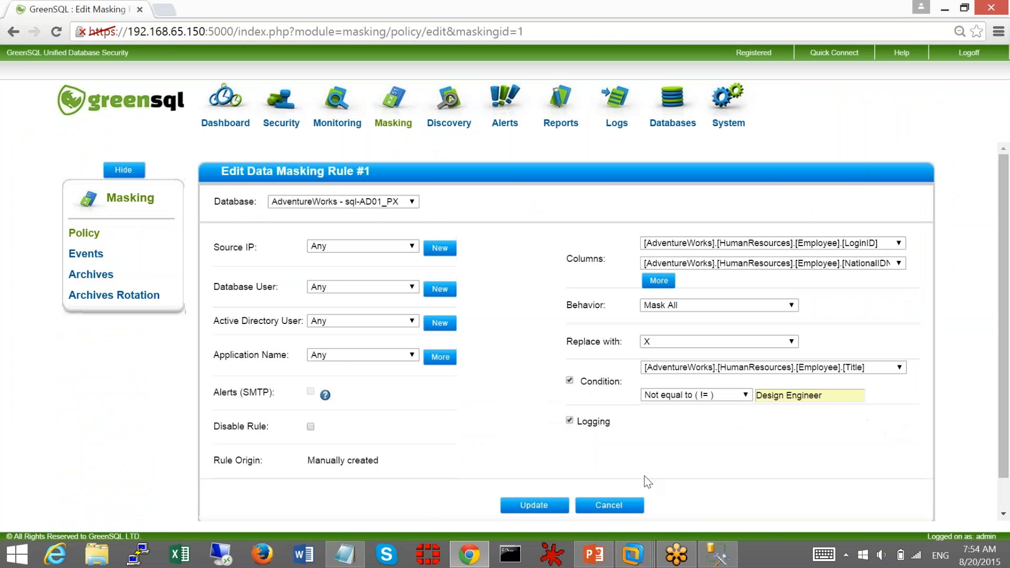
Save the updated data masking rule, switch to SQL Server Management Studio and rerun the Employee query.
{"action": "left_click", "coordinate": [534, 505]}
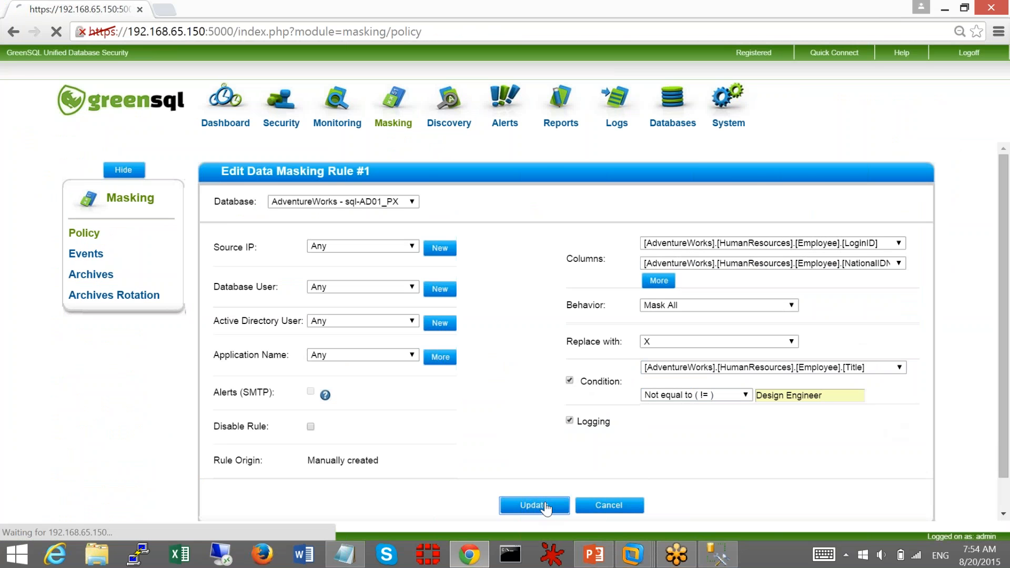
{"action": "key", "text": "alt+Tab"}
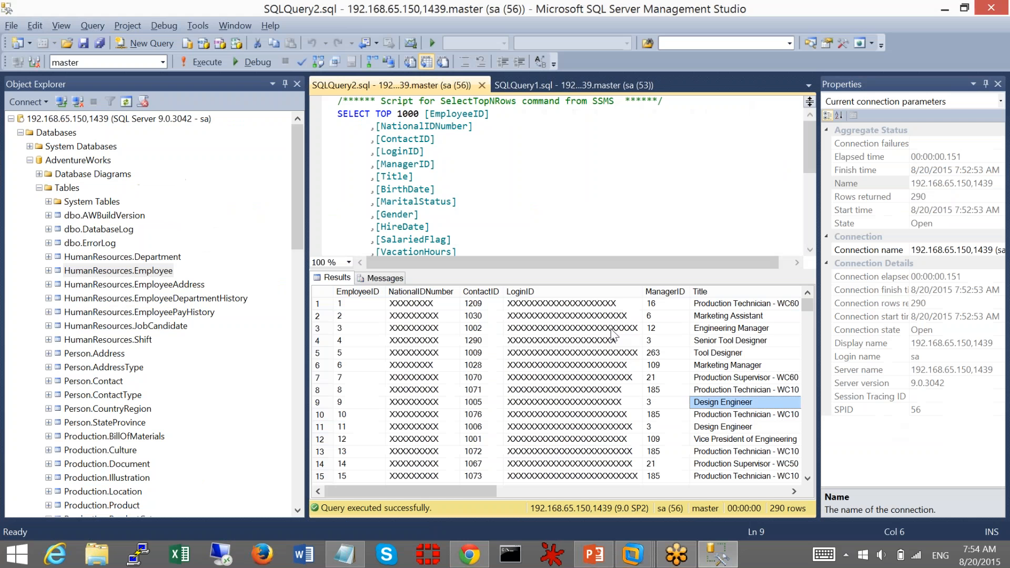
{"action": "left_click", "coordinate": [621, 358]}
{"action": "left_click", "coordinate": [438, 164]}
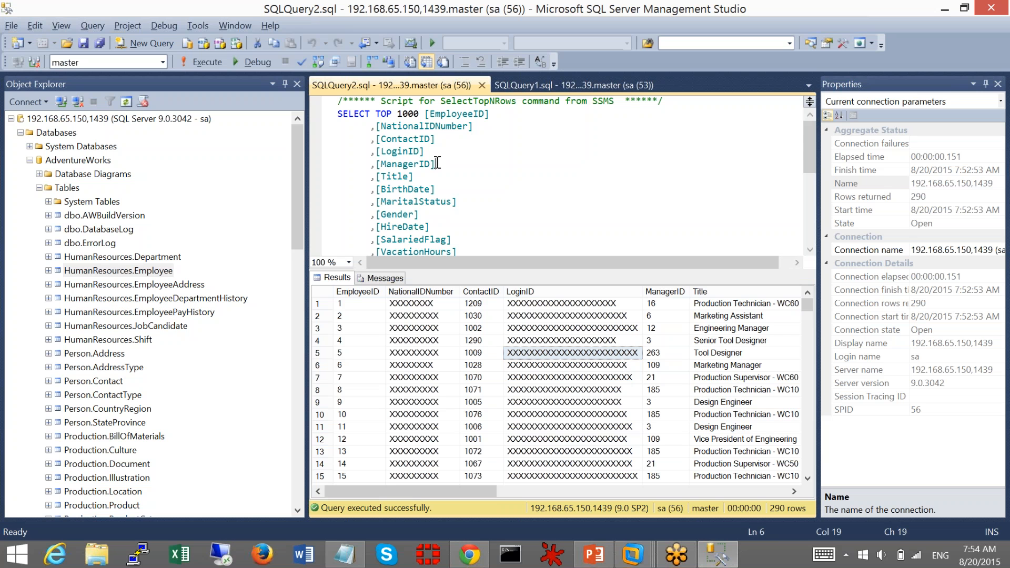
{"action": "left_click", "coordinate": [195, 62]}
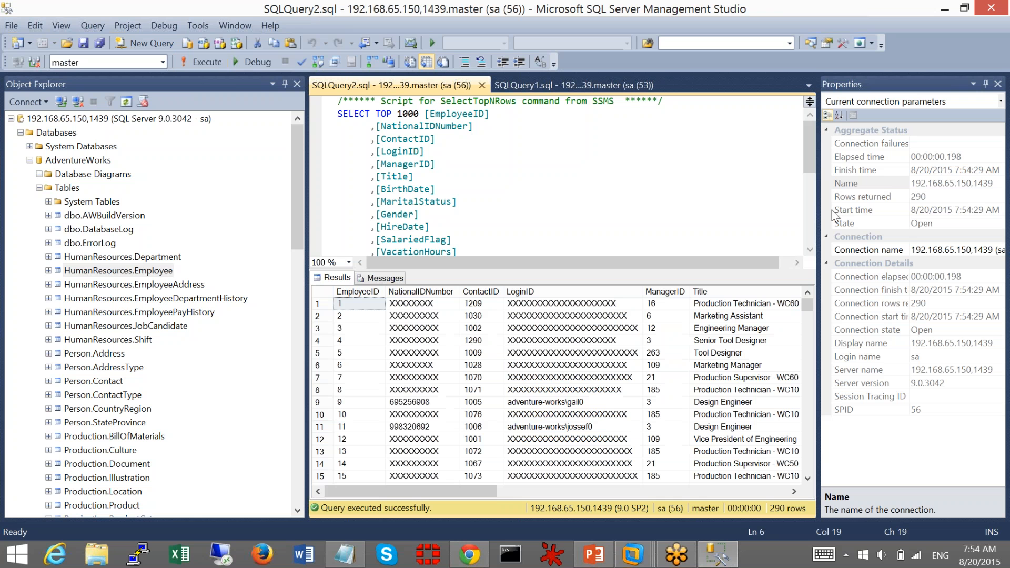
Compare the NationalIDNumber, LoginID and Title values of row 9 with the neighbouring rows in the Employee results.
{"action": "left_click", "coordinate": [583, 402]}
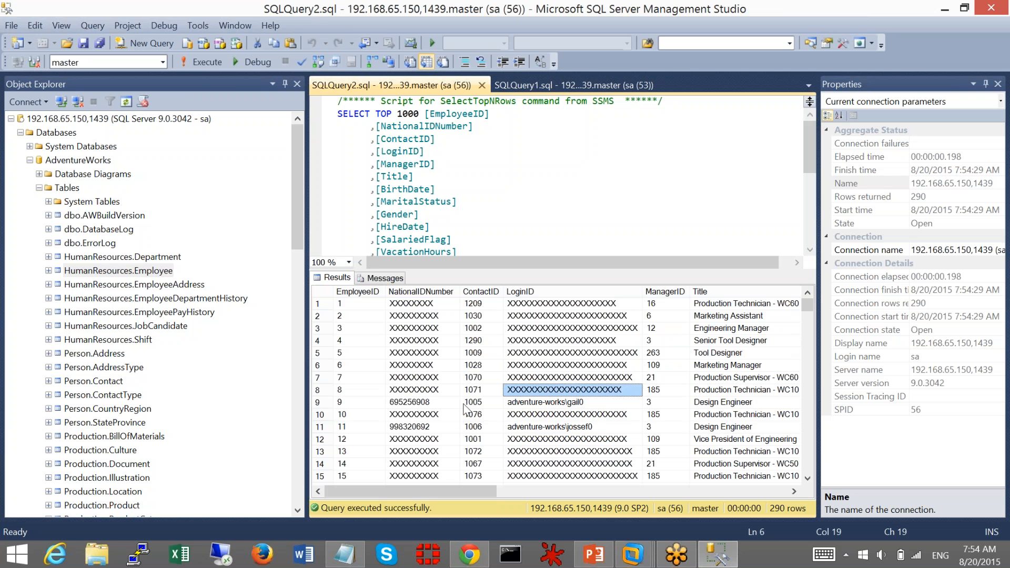
{"action": "left_click_drag", "start_coordinate": [445, 402], "coordinate": [733, 406]}
{"action": "left_click", "coordinate": [732, 405]}
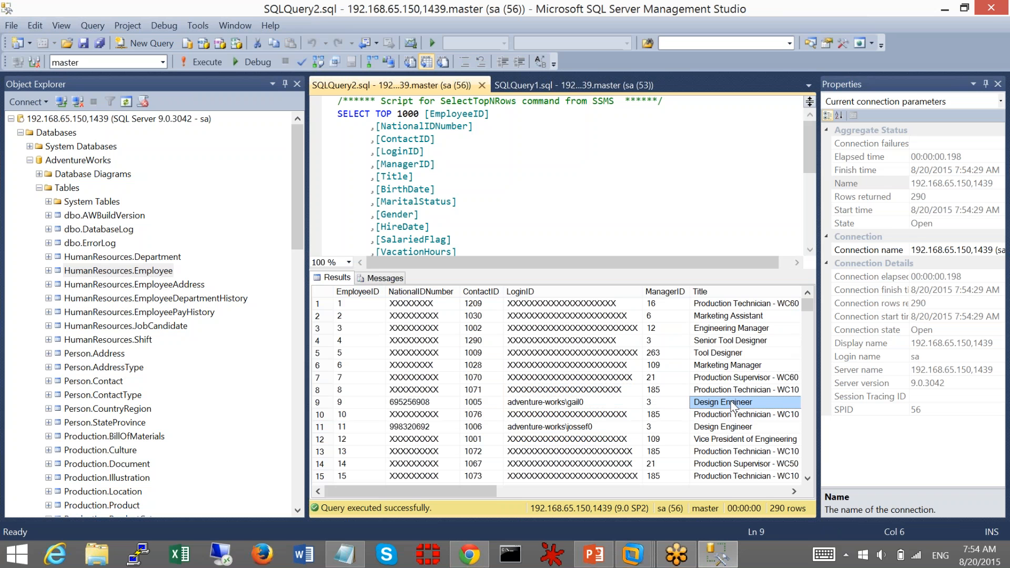
Switch to GreenSQL and update the masking rule's behavior to Empty, and rerun the Employee query in SQL Server Management Studio.
{"action": "key", "text": "alt+Tab"}
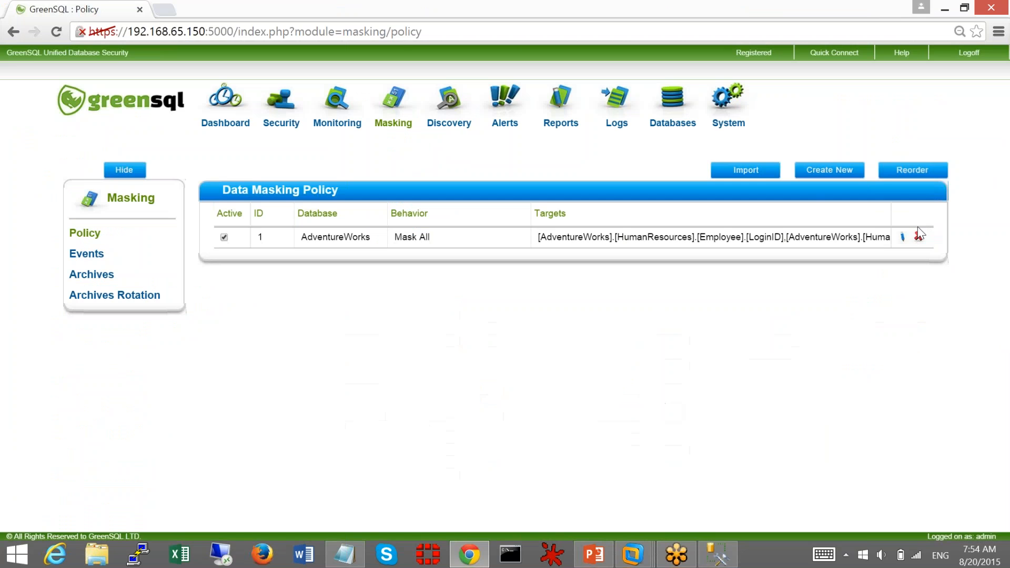
{"action": "left_click", "coordinate": [902, 237]}
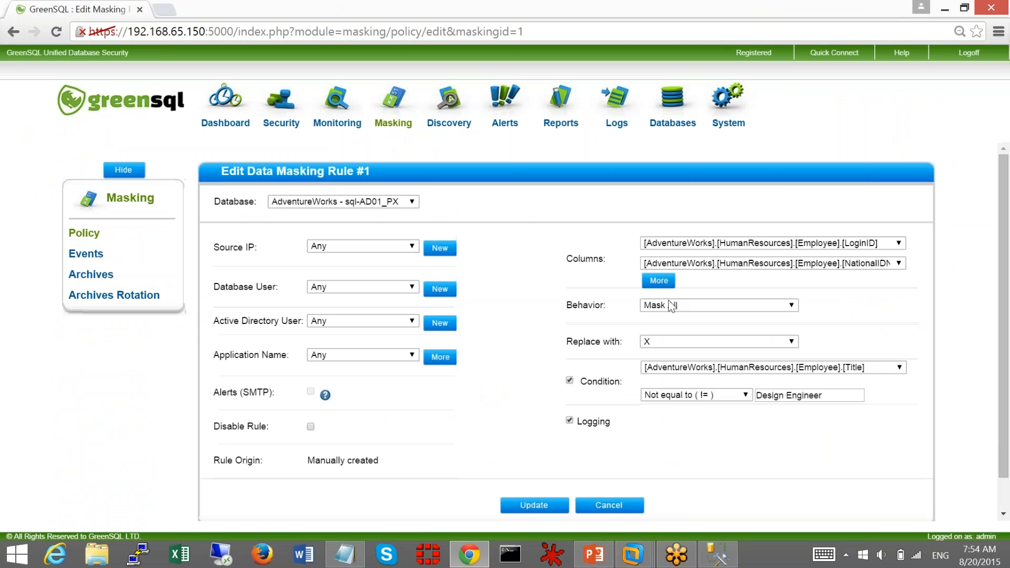
{"action": "left_click", "coordinate": [672, 312]}
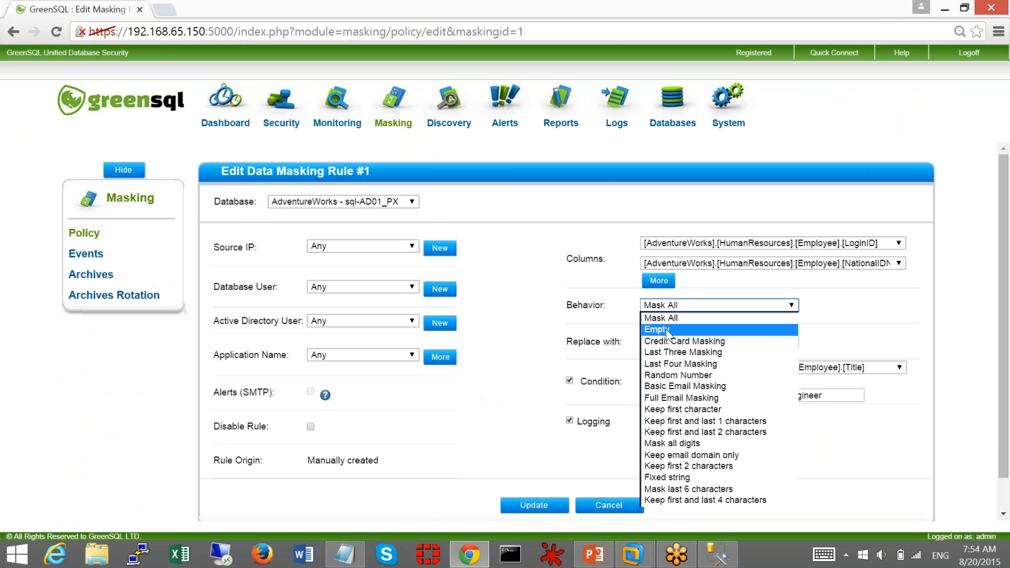
{"action": "left_click", "coordinate": [668, 330]}
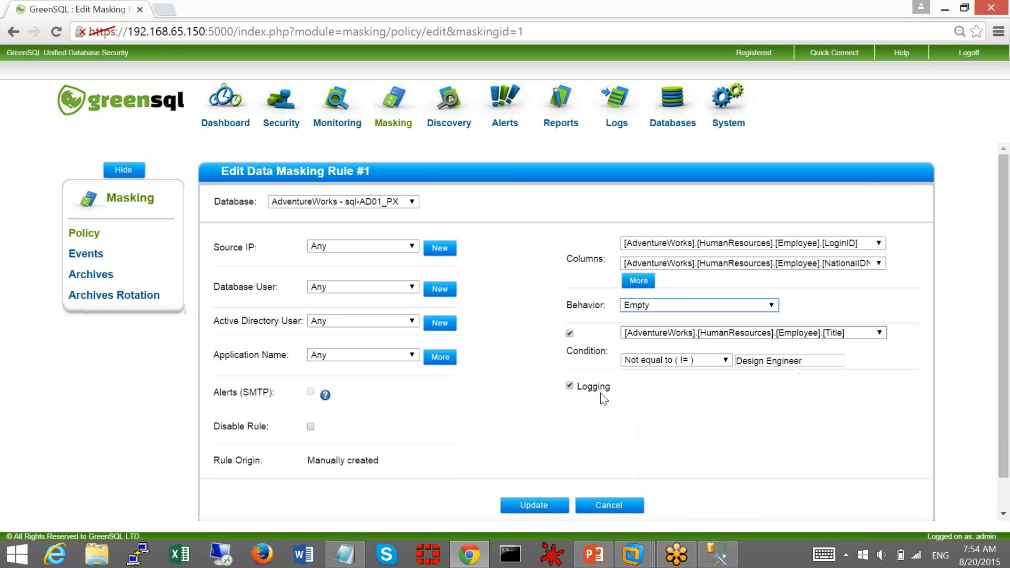
{"action": "left_click", "coordinate": [534, 506]}
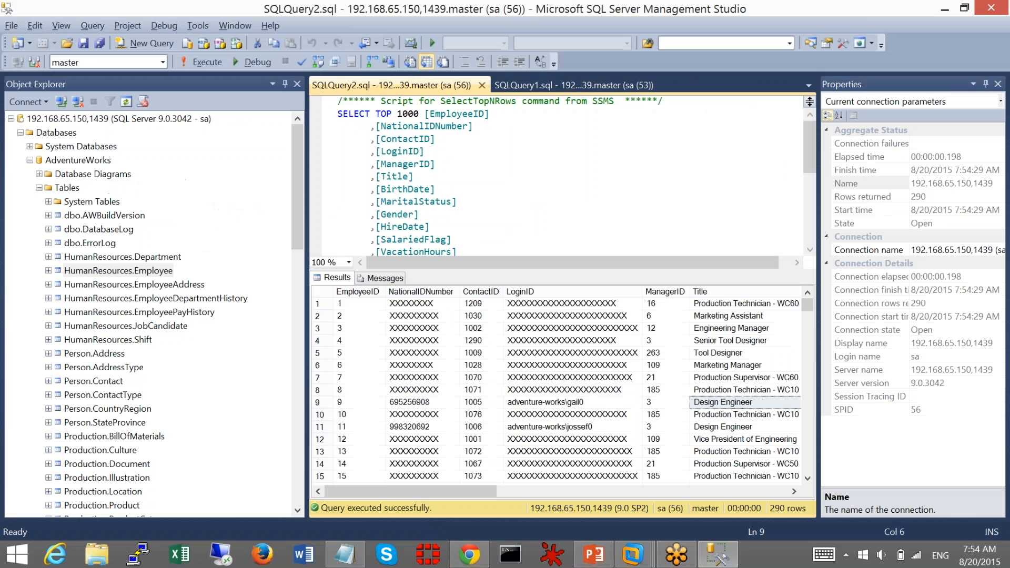
{"action": "left_click", "coordinate": [446, 192]}
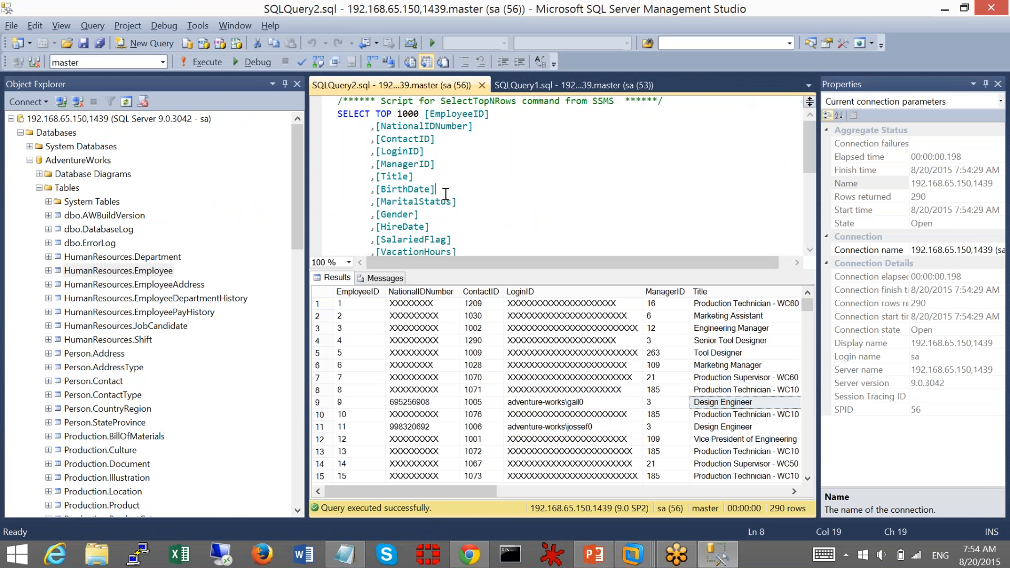
{"action": "left_click", "coordinate": [205, 63]}
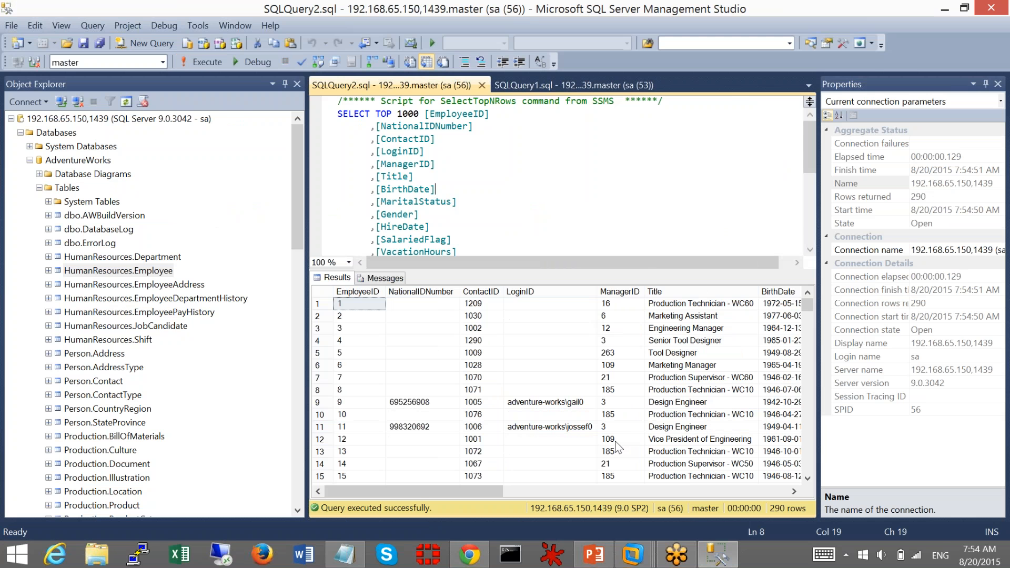
Switch back to GreenSQL in Chrome and delete the AdventureWorks data masking rule.
{"action": "left_click", "coordinate": [469, 555]}
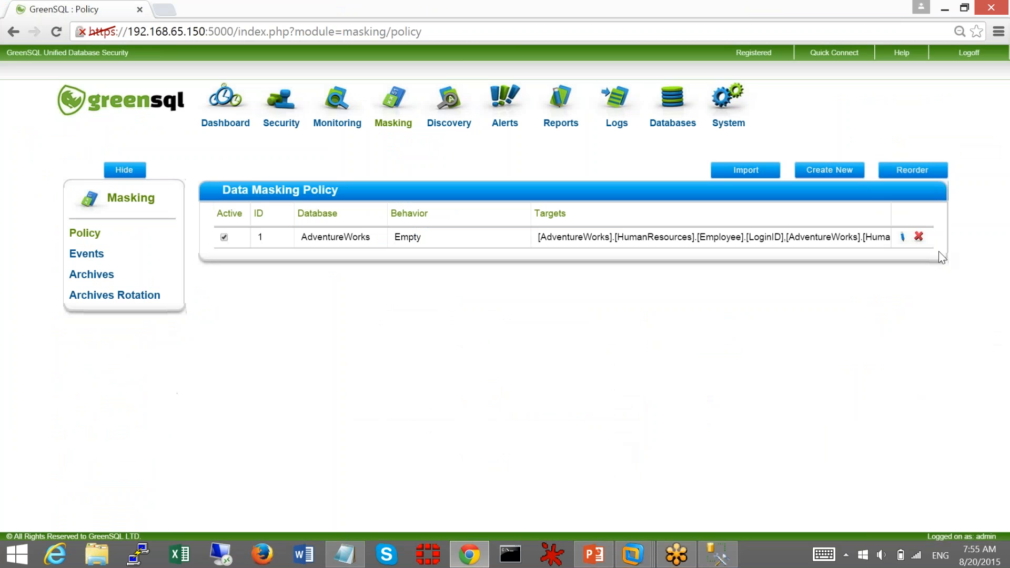
{"action": "left_click", "coordinate": [918, 236]}
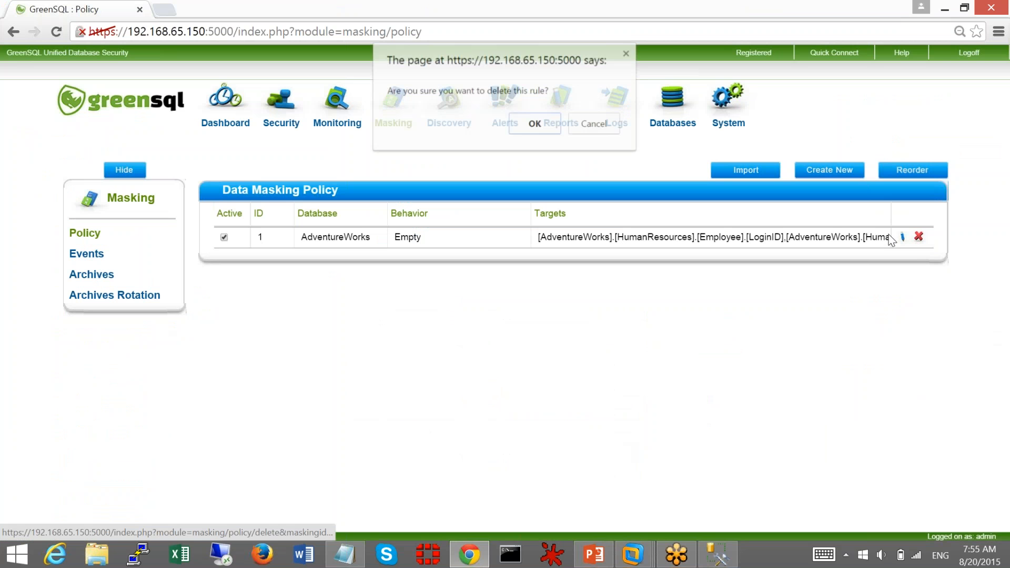
{"action": "left_click", "coordinate": [550, 124]}
Return to SQL Server Management Studio and run the Employee query again without the masking rule.
{"action": "key", "text": "alt+Tab"}
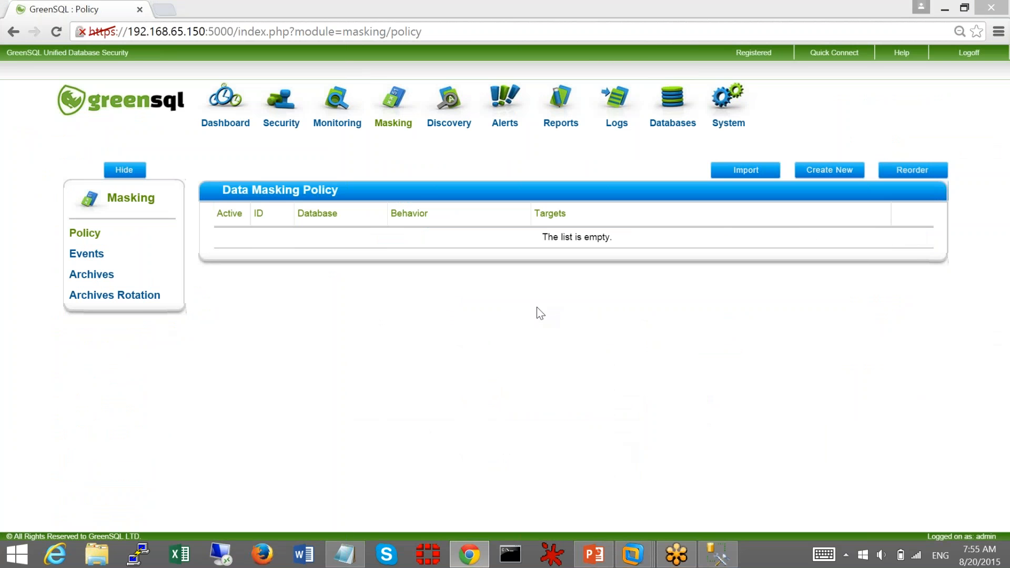
{"action": "left_click", "coordinate": [439, 181]}
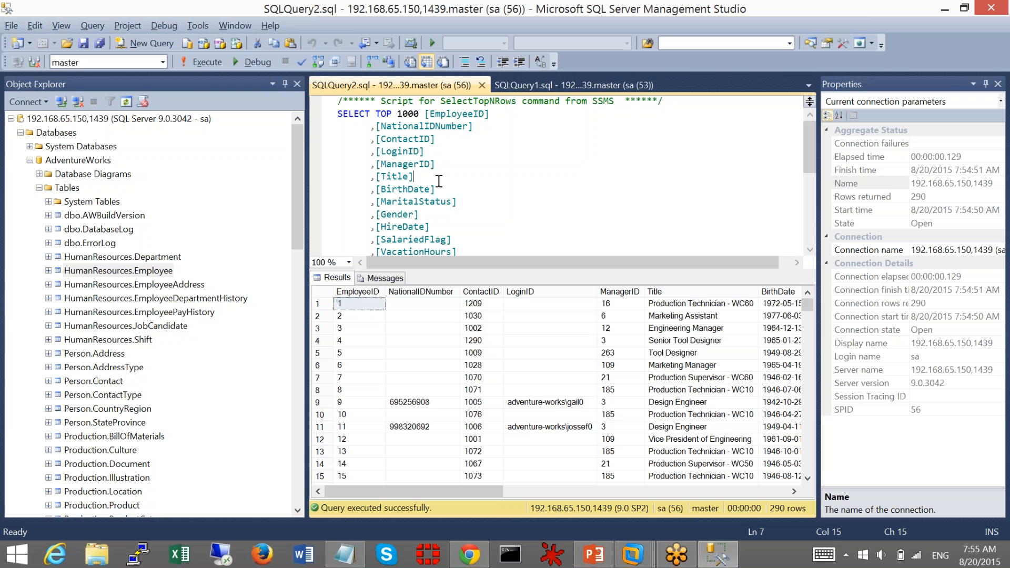
{"action": "left_click", "coordinate": [200, 63]}
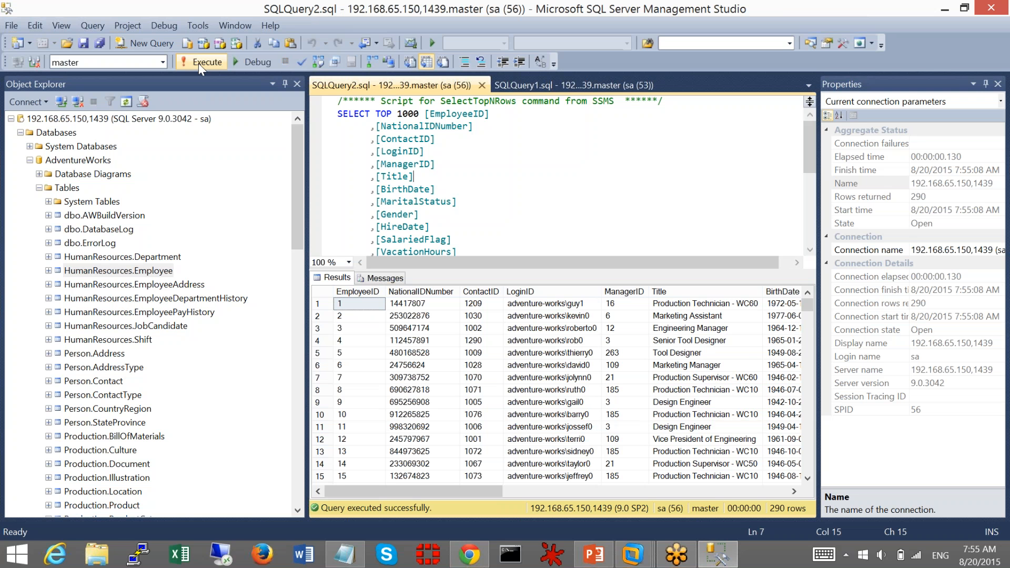
{"action": "left_click", "coordinate": [429, 153]}
Switch to the GreenSQL demo presentation in PowerPoint and start the slide show from the Dynamic Data Masking slide.
{"action": "left_click", "coordinate": [594, 554]}
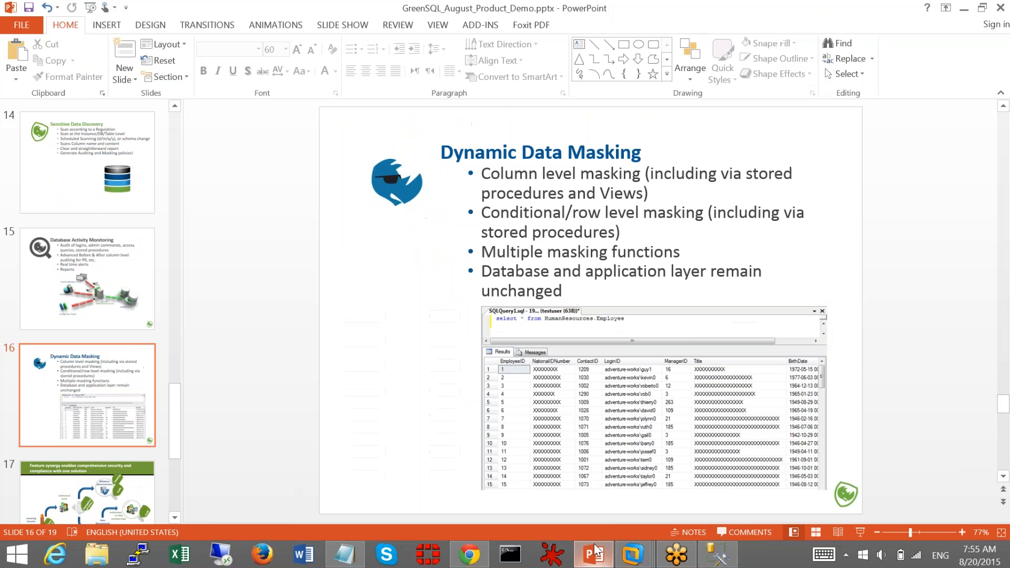
{"action": "left_click", "coordinate": [860, 532]}
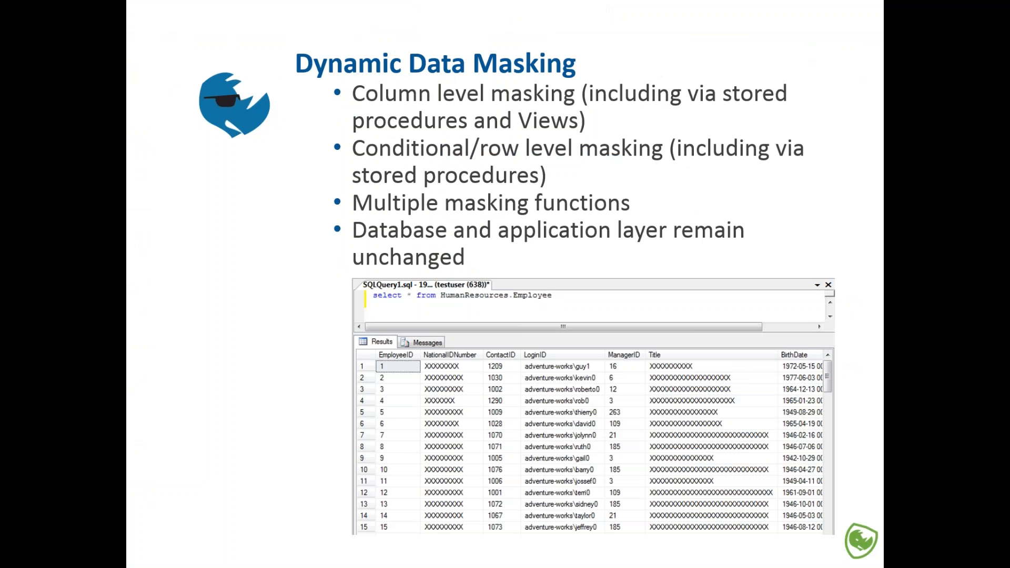